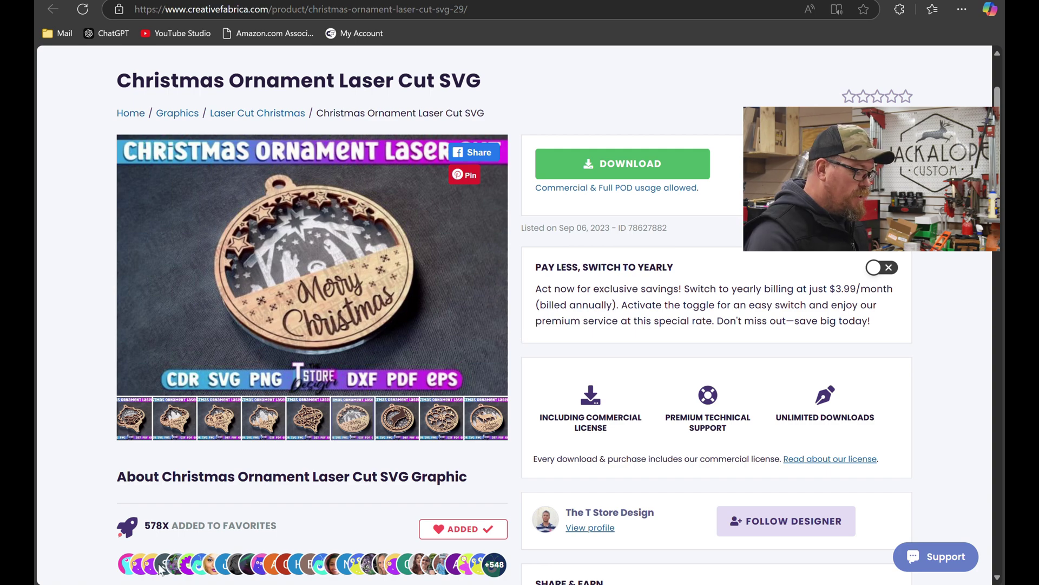
# Browse the preview pictures of the Christmas Ornament Laser Cut SVG set, including the nativity ornament
pyautogui.click(174, 423)
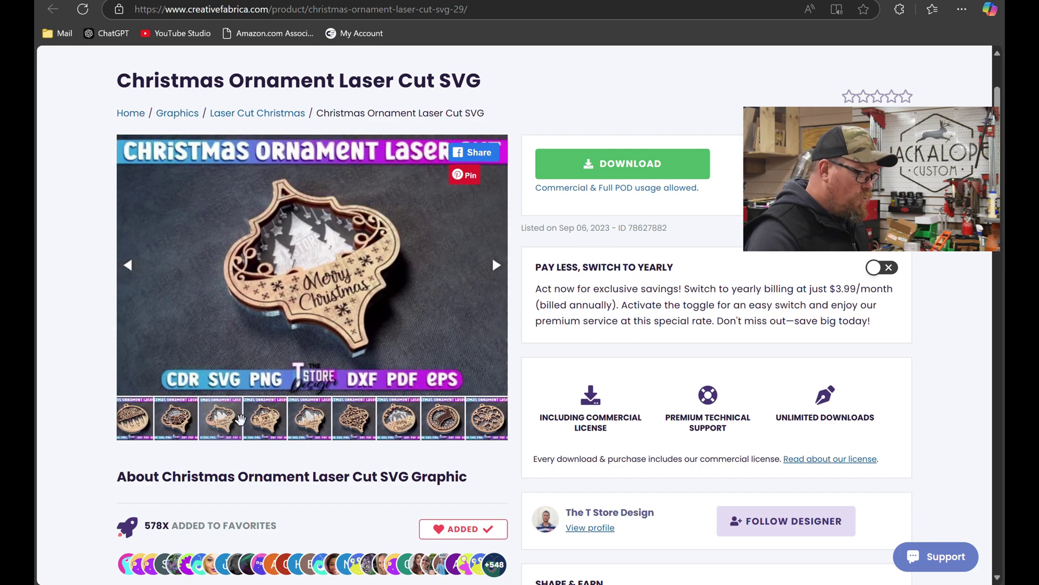
pyautogui.click(262, 428)
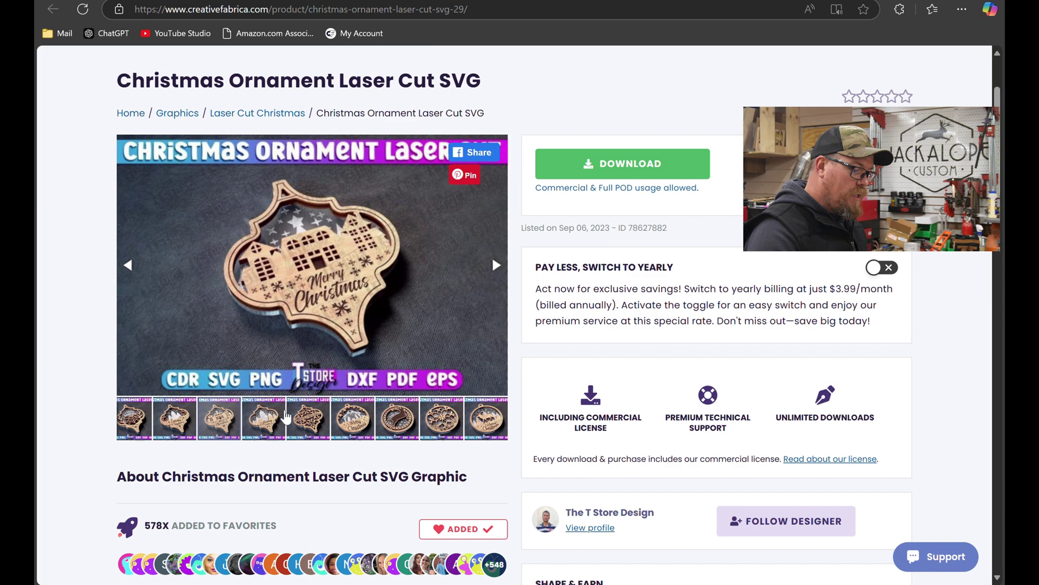
pyautogui.click(351, 422)
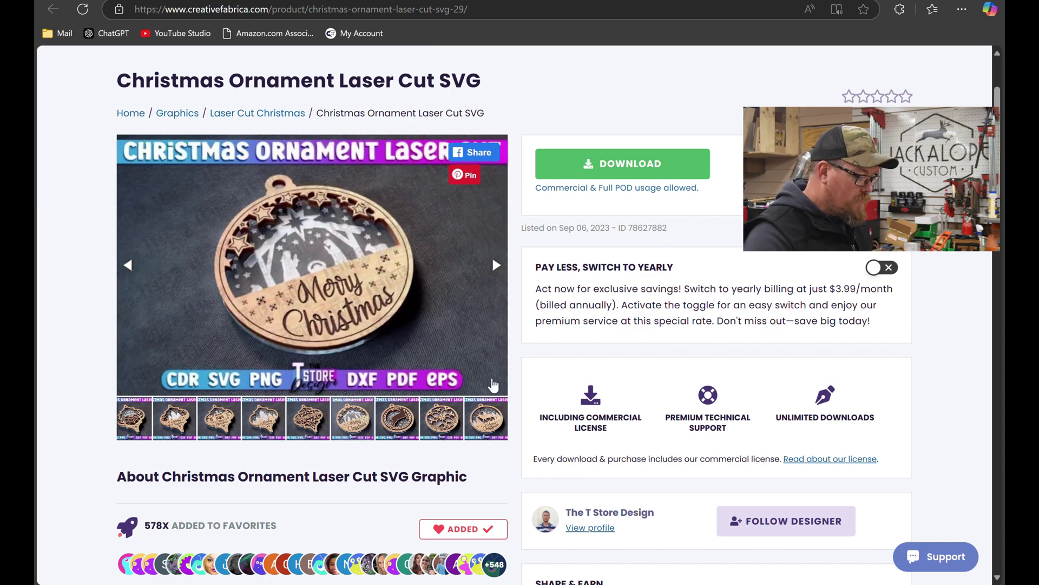
pyautogui.click(402, 415)
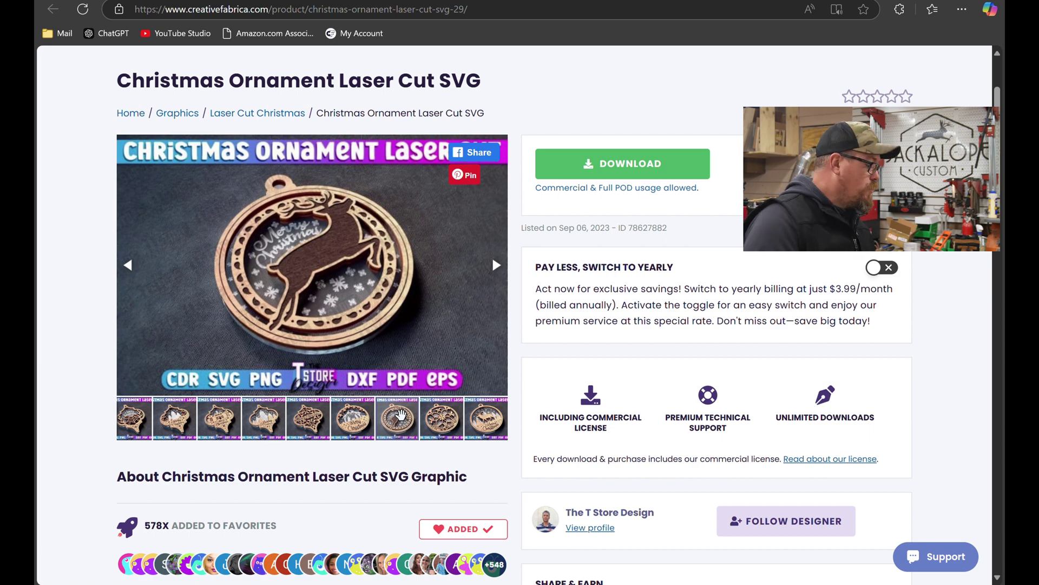
pyautogui.click(362, 422)
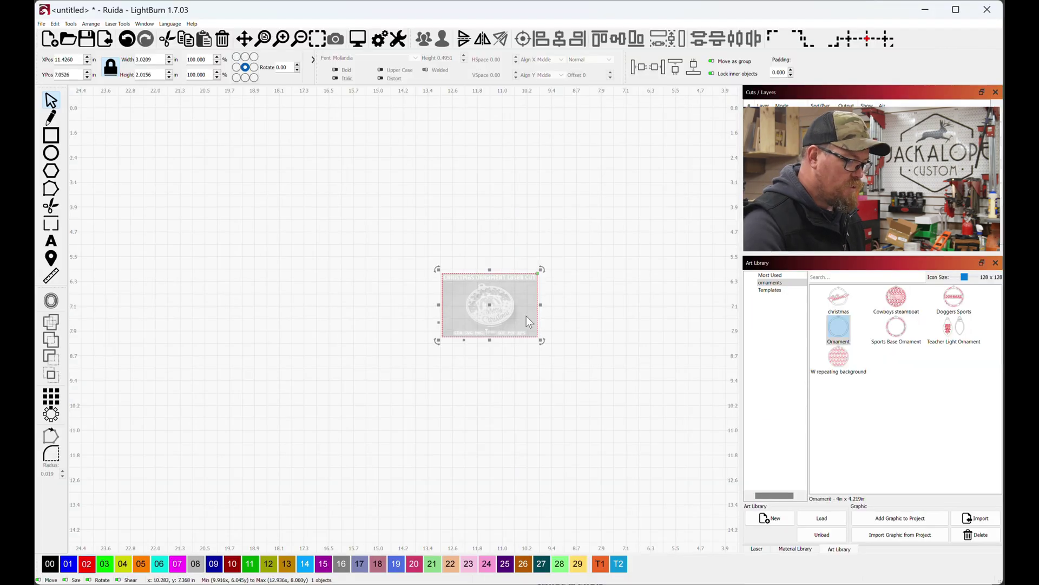
# In LightBurn, enlarge the ornament reference picture to about 9.5 by 6.3 in and park it outside the work area
pyautogui.scroll(-3, 617, 274)
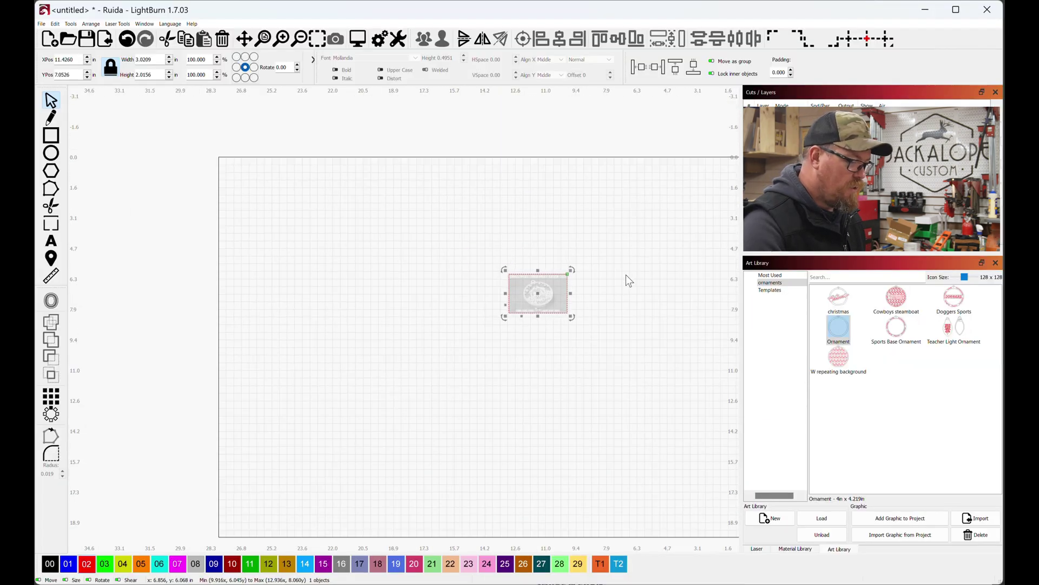
pyautogui.moveTo(569, 316); pyautogui.dragTo(742, 479)
pyautogui.scroll(-1, 598, 332)
pyautogui.scroll(-1, 598, 332)
pyautogui.moveTo(560, 341); pyautogui.dragTo(211, 226)
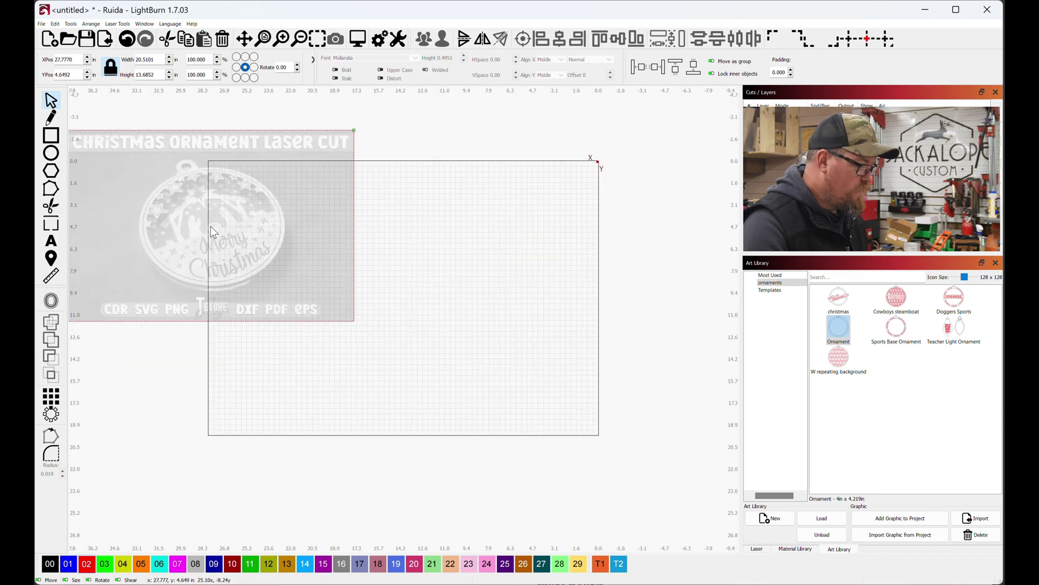
pyautogui.moveTo(356, 324); pyautogui.dragTo(203, 219)
pyautogui.scroll(-1, 301, 211)
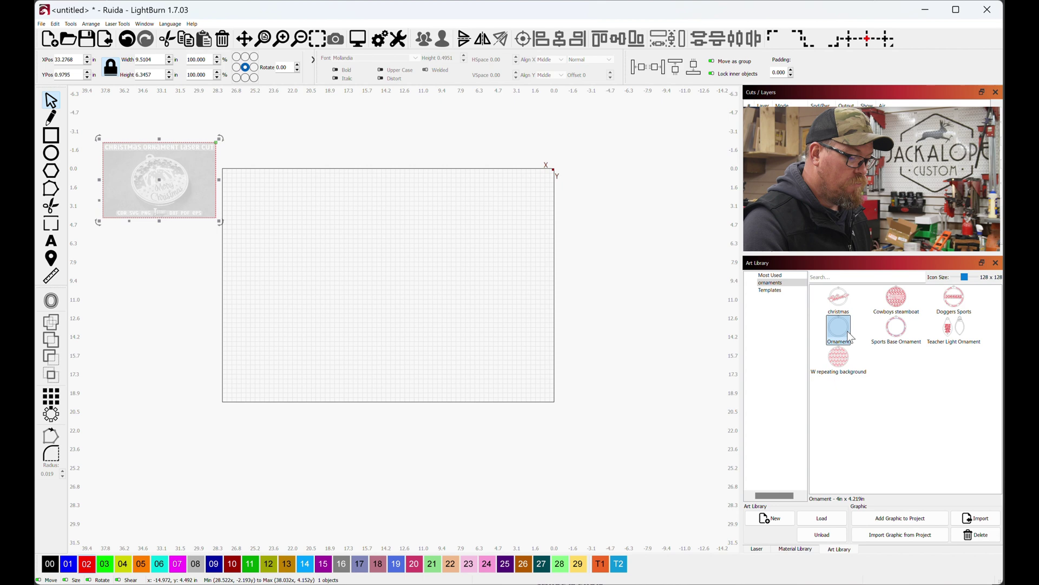
# Add the Ornament graphic from the ornaments art library to the workspace and place a duplicate beside it
pyautogui.moveTo(846, 328); pyautogui.dragTo(465, 259)
pyautogui.scroll(4, 399, 305)
pyautogui.scroll(1, 465, 259)
pyautogui.scroll(-1, 463, 268)
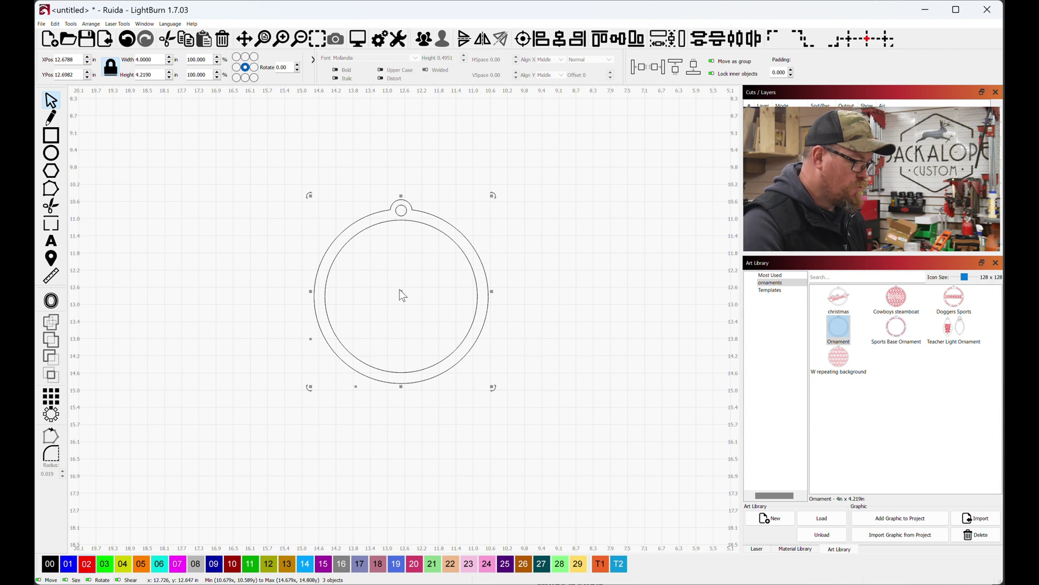
pyautogui.hotkey('ctrl', 'd')
pyautogui.moveTo(402, 294); pyautogui.dragTo(211, 290)
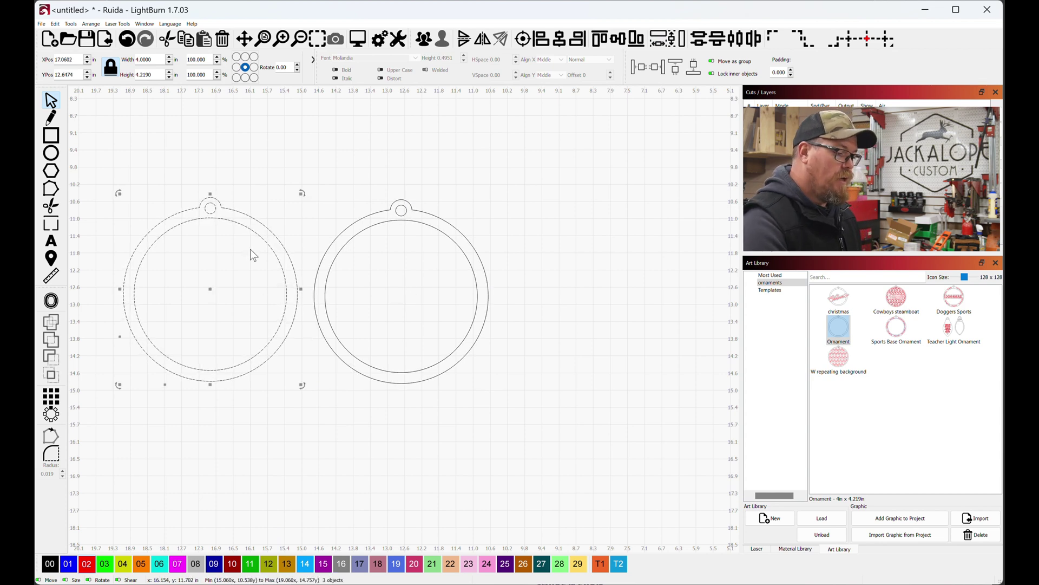
# Assign the duplicate ornament's inner circle to layer 01
pyautogui.click(226, 235)
pyautogui.click(226, 220)
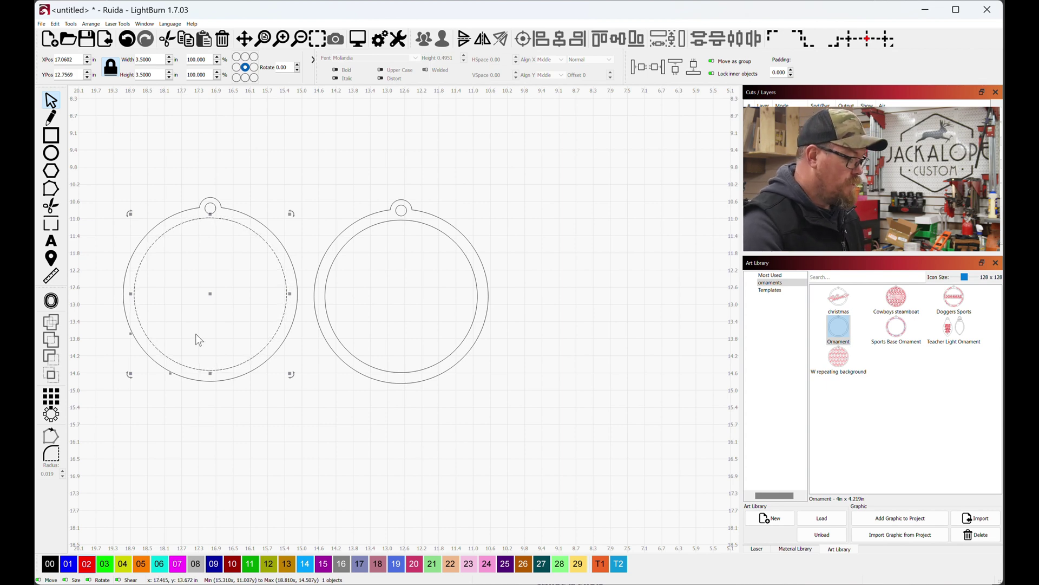
pyautogui.click(70, 564)
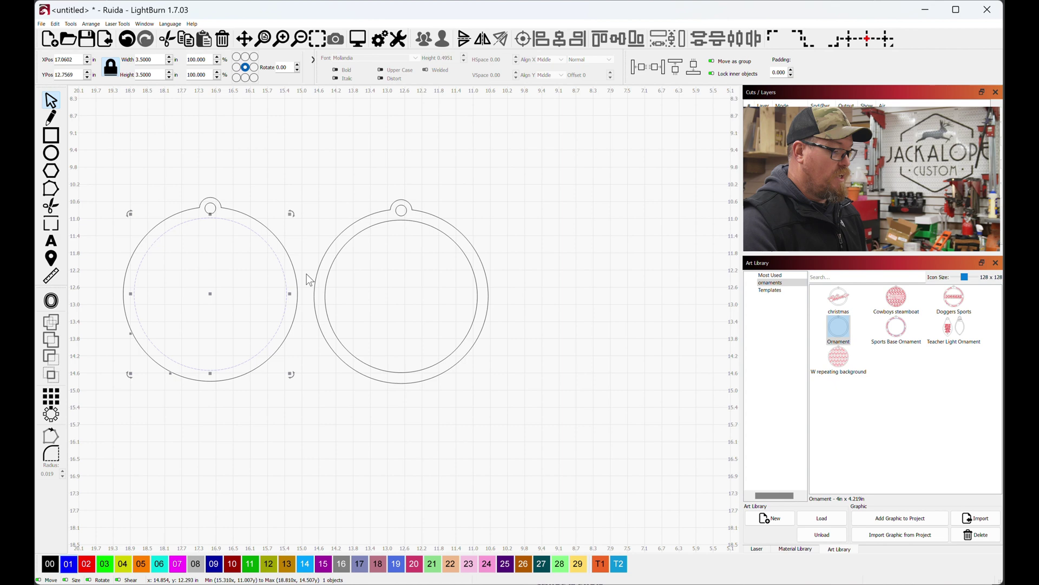
# Bring the red nativity graphic onto the ornament with the blue inner circle and centre it horizontally within that circle
pyautogui.scroll(-3, 360, 210)
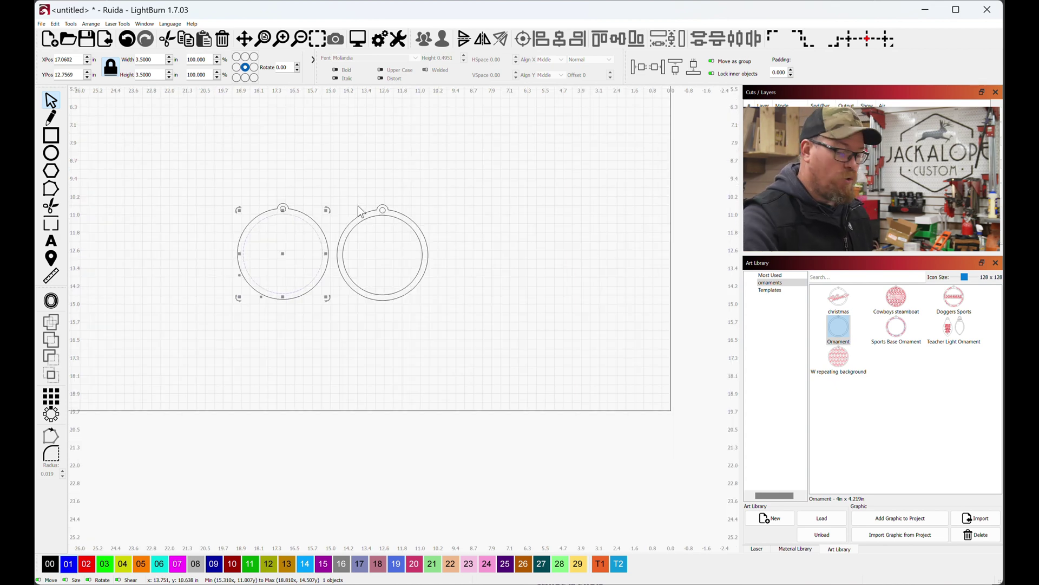
pyautogui.scroll(-5, 359, 210)
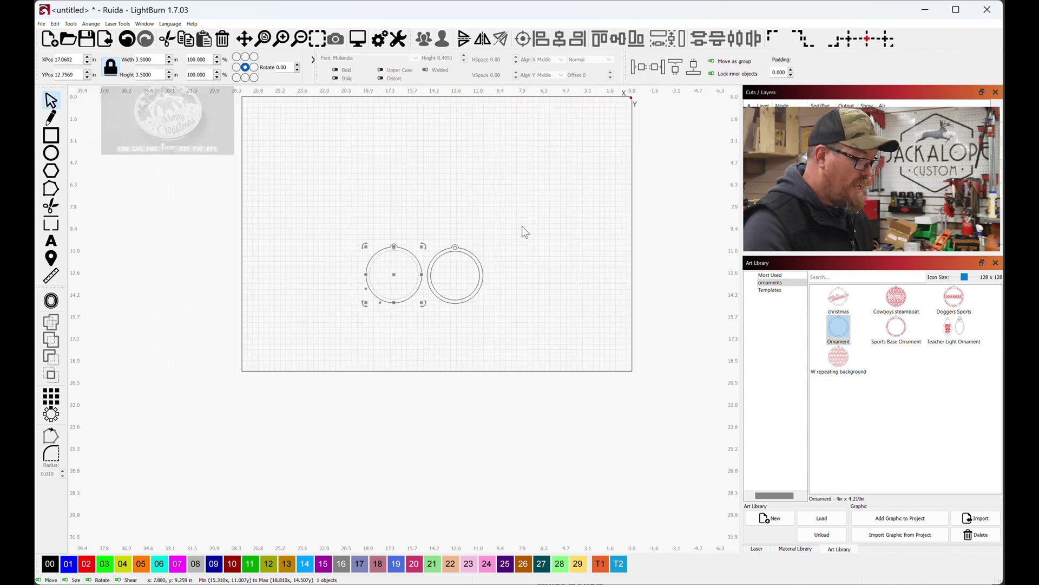
pyautogui.scroll(-2, 525, 247)
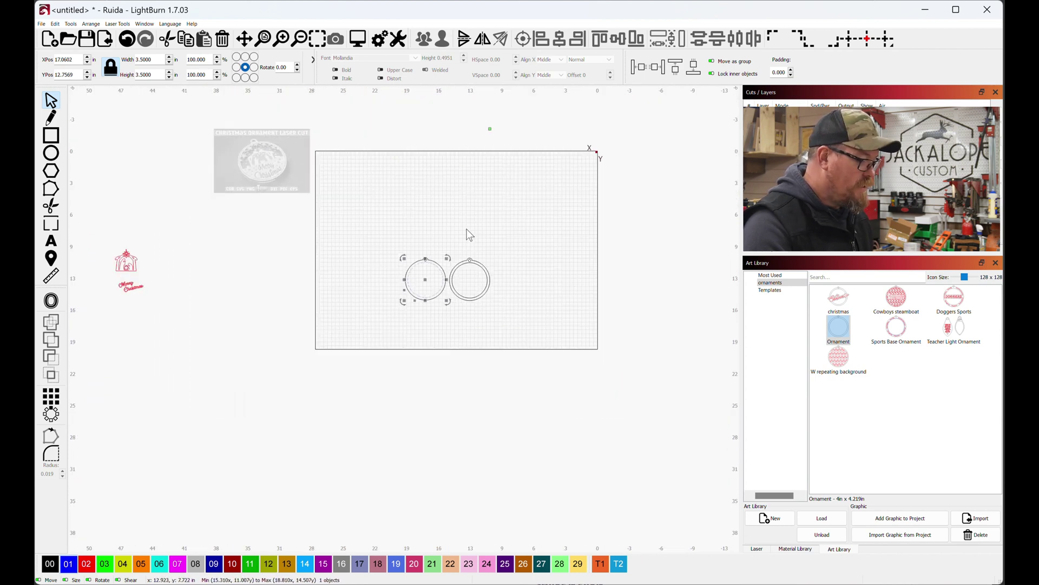
pyautogui.click(133, 264)
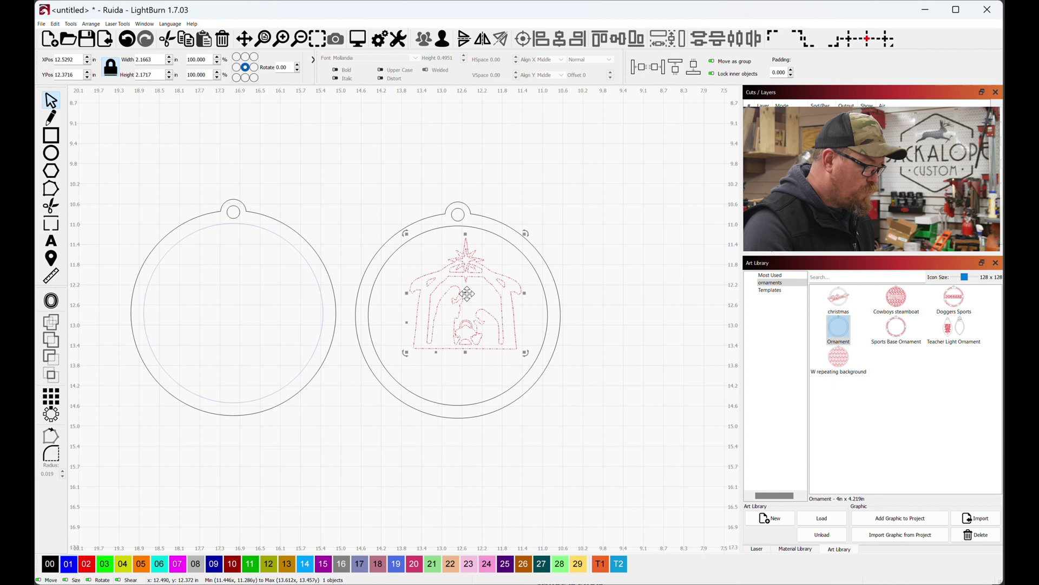
pyautogui.moveTo(466, 294); pyautogui.dragTo(282, 287)
pyautogui.keyDown('shift'); pyautogui.click(193, 236); pyautogui.keyUp('shift')
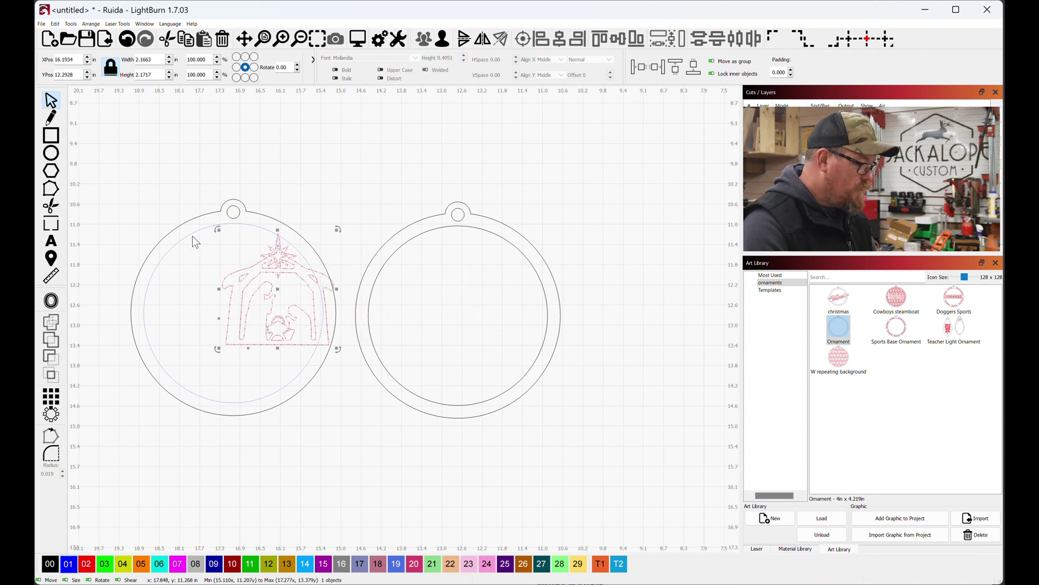
pyautogui.press('c')
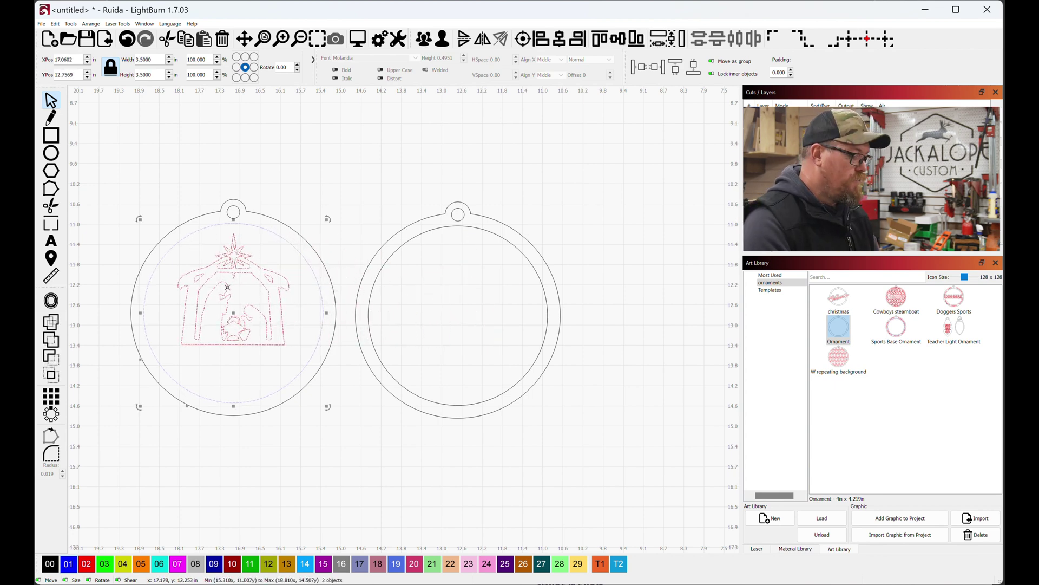
# Try to centre the nativity horizontally in the blue circle from an off-centre position
pyautogui.click(278, 240)
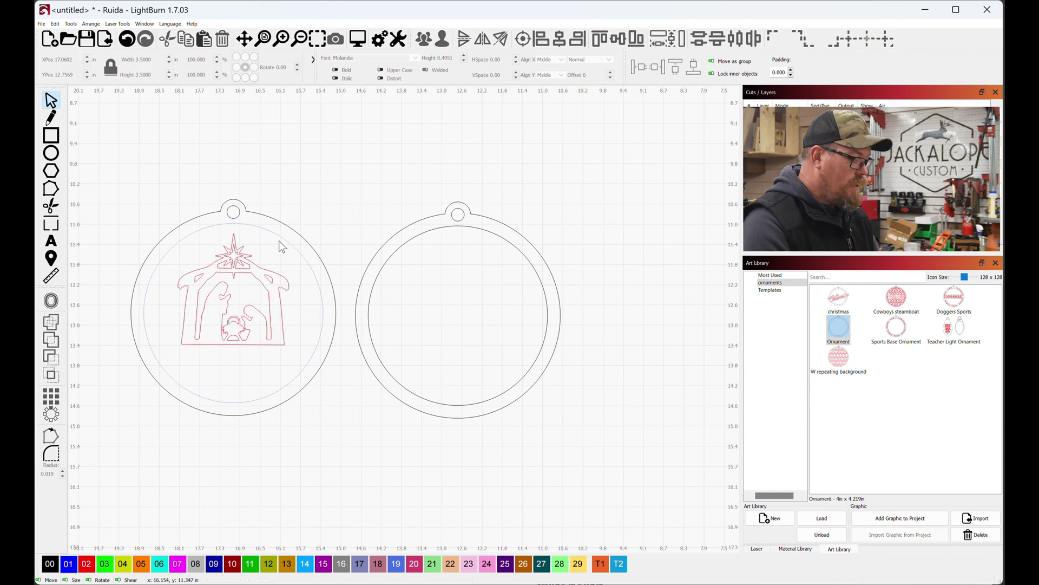
pyautogui.moveTo(265, 309); pyautogui.dragTo(332, 320)
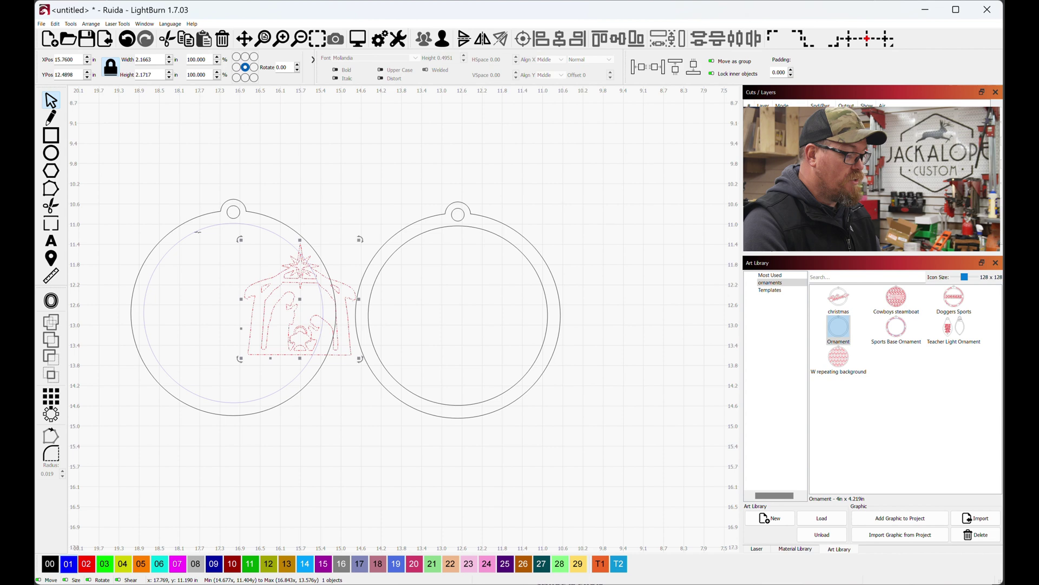
pyautogui.keyDown('shift'); pyautogui.click(198, 231); pyautogui.keyUp('shift')
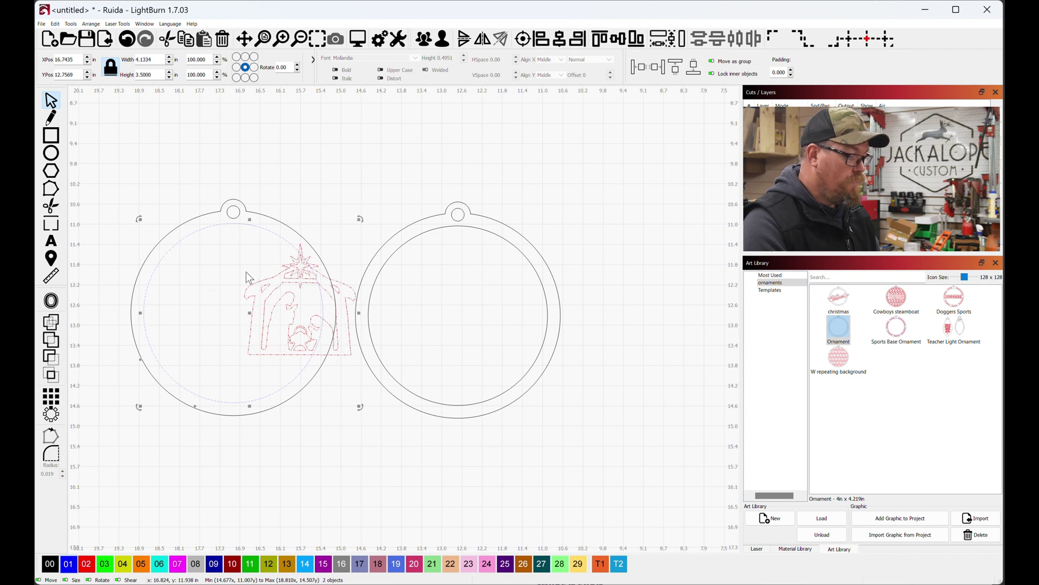
pyautogui.click(561, 39)
pyautogui.moveTo(232, 313); pyautogui.dragTo(333, 289)
pyautogui.hotkey('ctrl', 'z')
pyautogui.hotkey('ctrl', 'z')
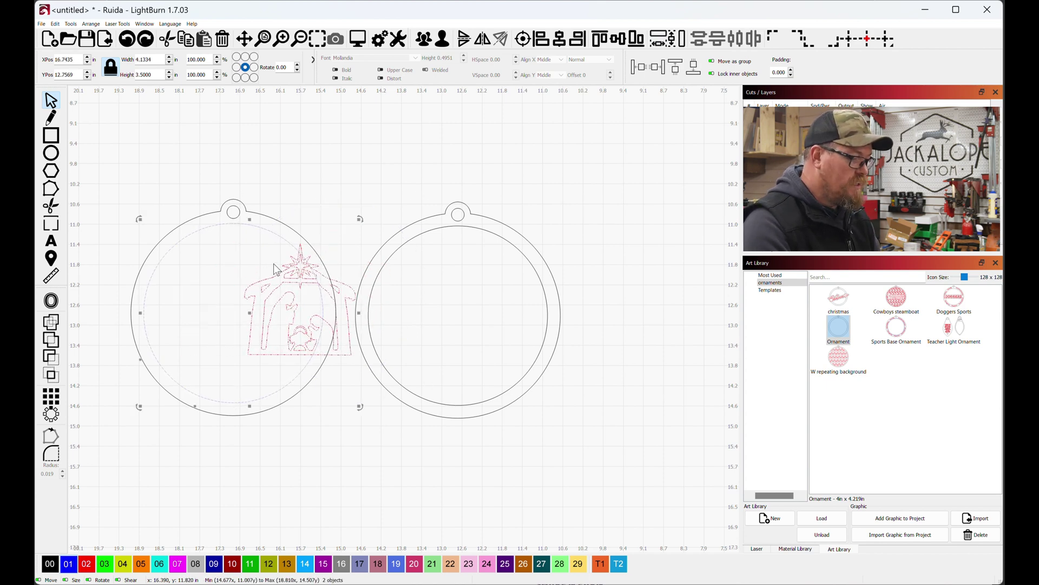
# Align the nativity's vertical and horizontal centres with those of the blue circle
pyautogui.click(619, 40)
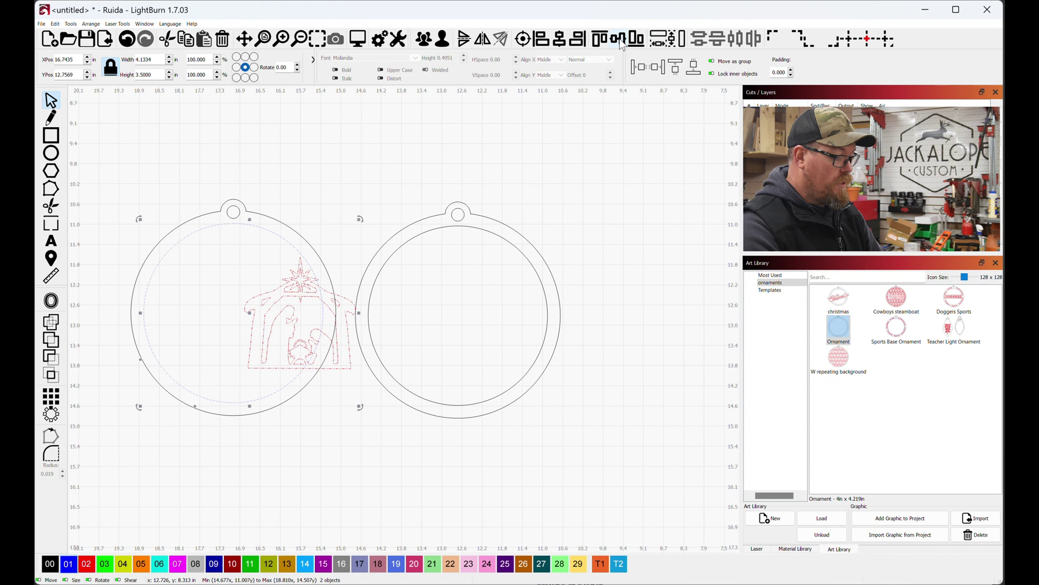
pyautogui.click(558, 40)
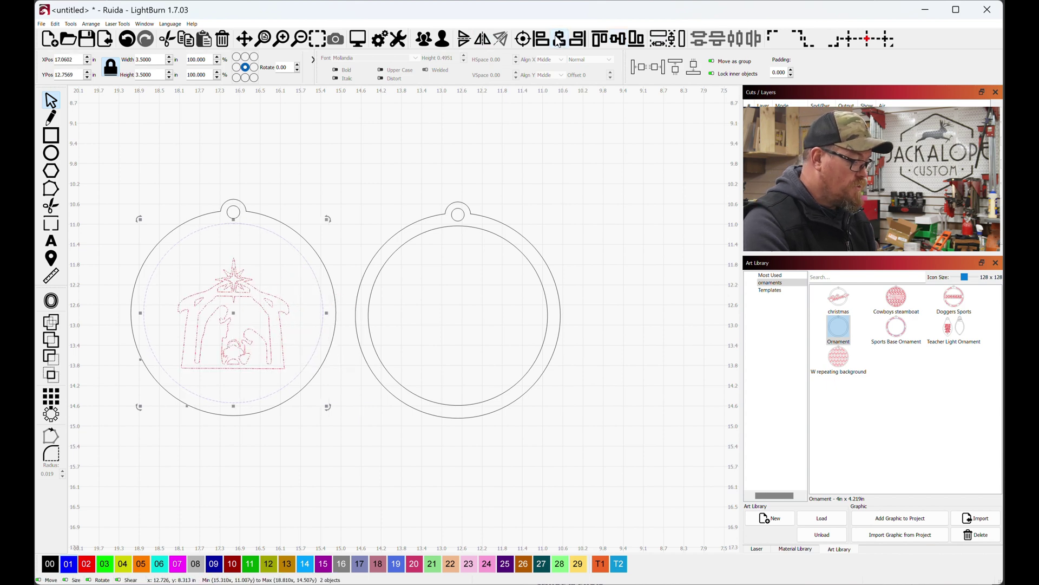
pyautogui.click(281, 281)
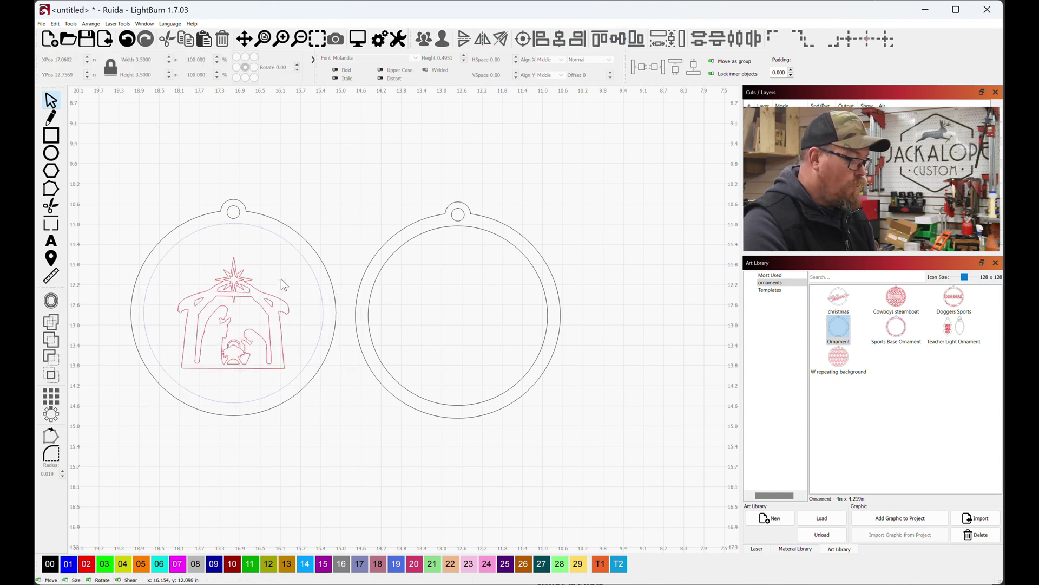
pyautogui.click(269, 294)
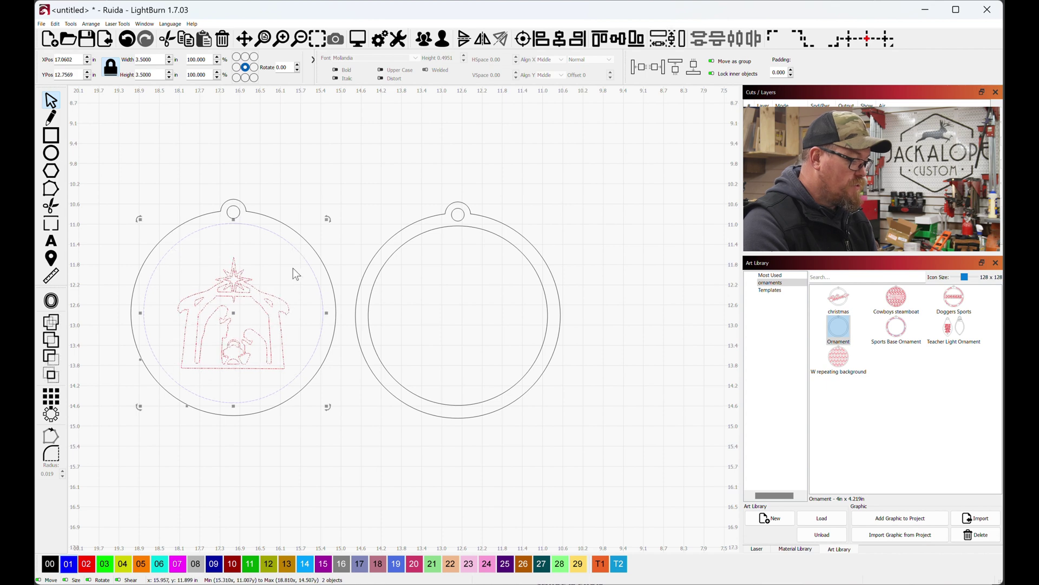
# Shift the nativity off centre and recentre it on the blue circle in both directions at once
pyautogui.click(253, 313)
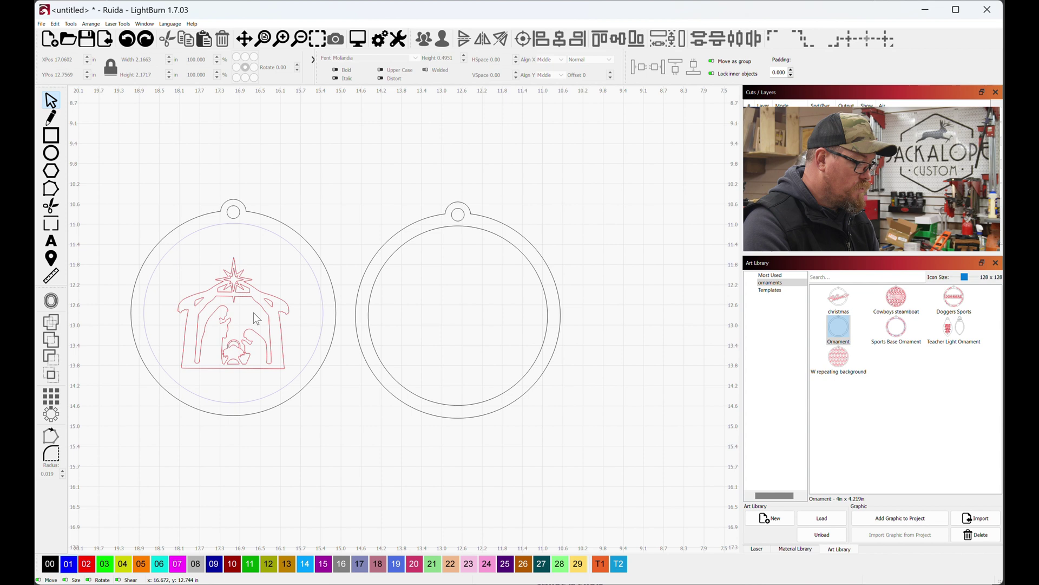
pyautogui.moveTo(253, 313); pyautogui.dragTo(364, 290)
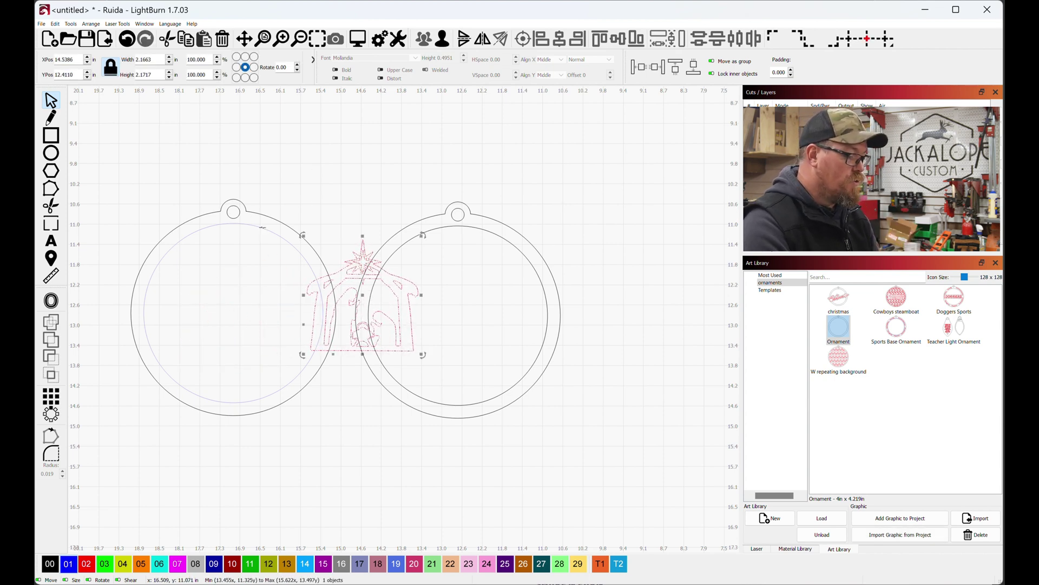
pyautogui.keyDown('shift'); pyautogui.click(262, 229); pyautogui.keyUp('shift')
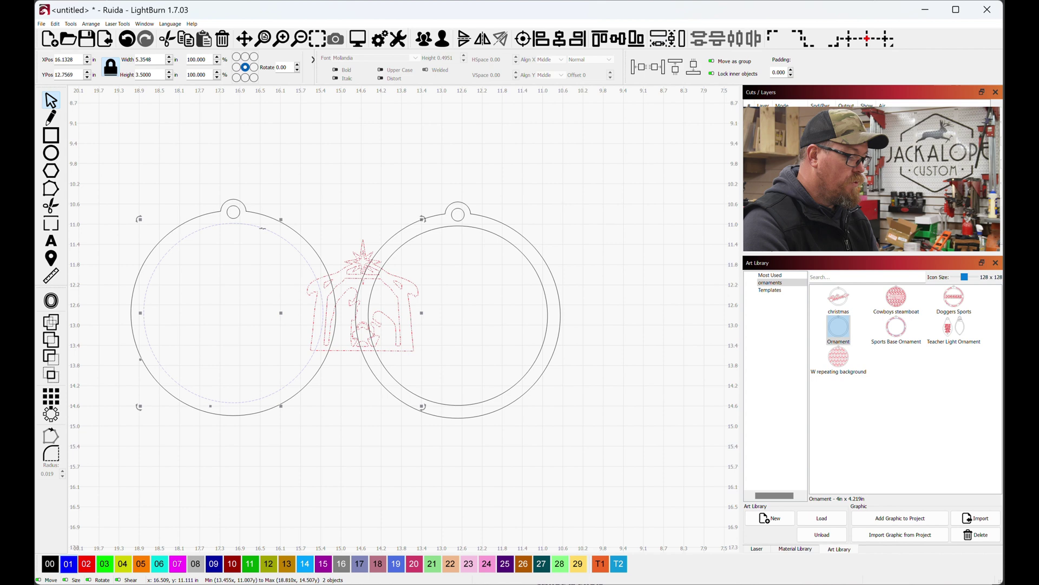
pyautogui.click(524, 41)
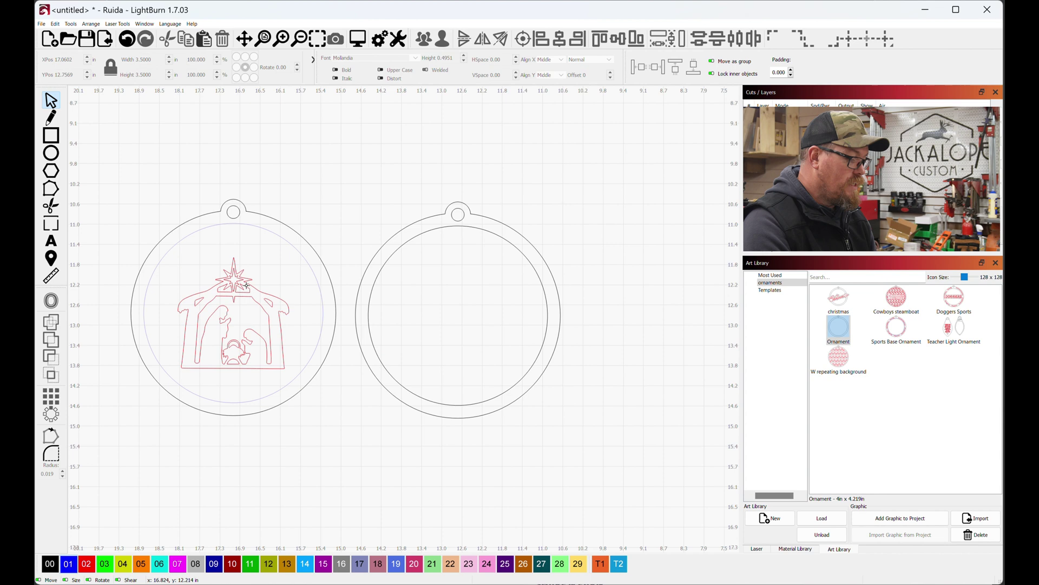
# Nudge the nativity straight up within the blue circle to a Y position of about 12.17 in
pyautogui.click(246, 285)
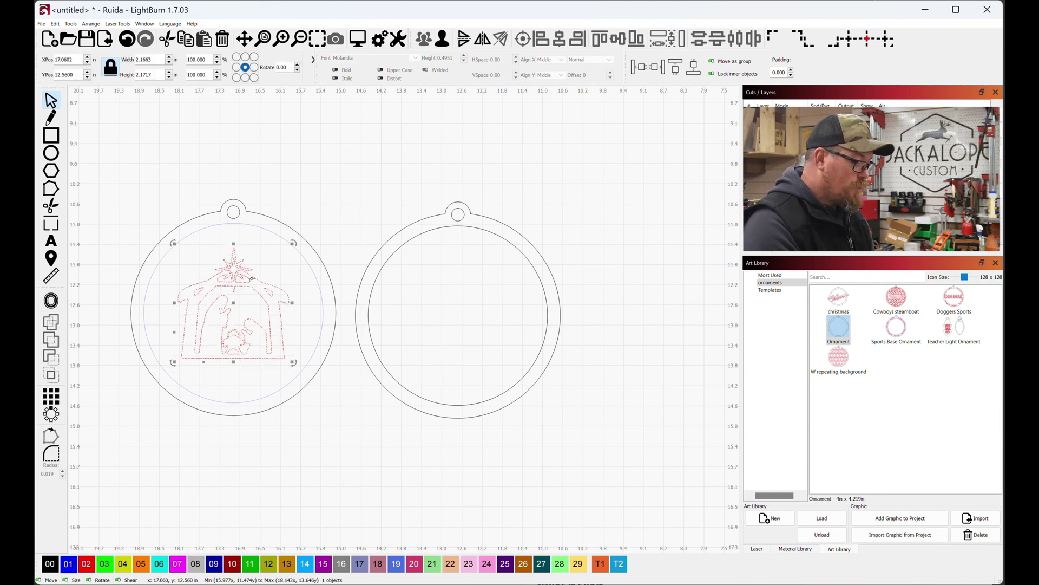
pyautogui.press('Up')
pyautogui.press('Up')
pyautogui.press('Up')
pyautogui.press('Up')
pyautogui.press('Up')
pyautogui.press('Up')
pyautogui.press('Up')
pyautogui.press('Up')
pyautogui.press('Up')
pyautogui.press('Up')
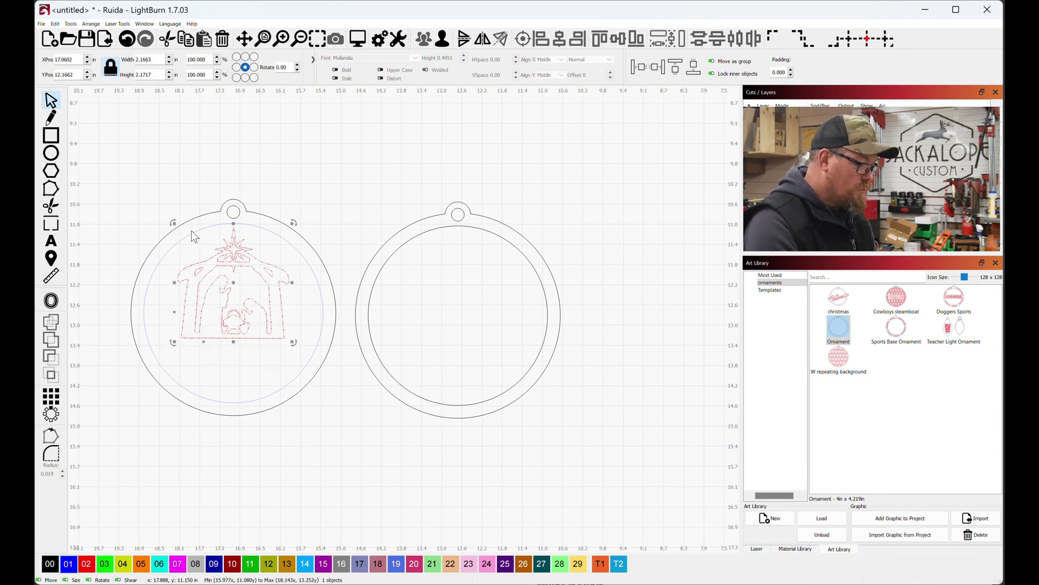
# Fine-tune the nativity upward to a Y position of about 12.12 in so the star's tip meets the blue circle
pyautogui.scroll(5, 190, 230)
pyautogui.scroll(1, 228, 226)
pyautogui.moveTo(255, 244); pyautogui.dragTo(374, 127)
pyautogui.scroll(-2, 376, 139)
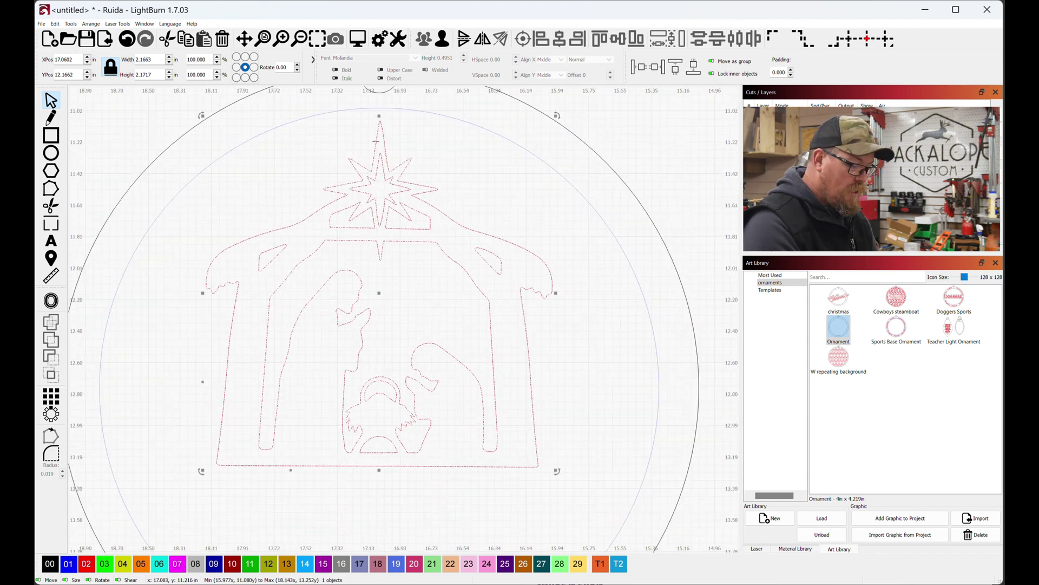
pyautogui.press('Up')
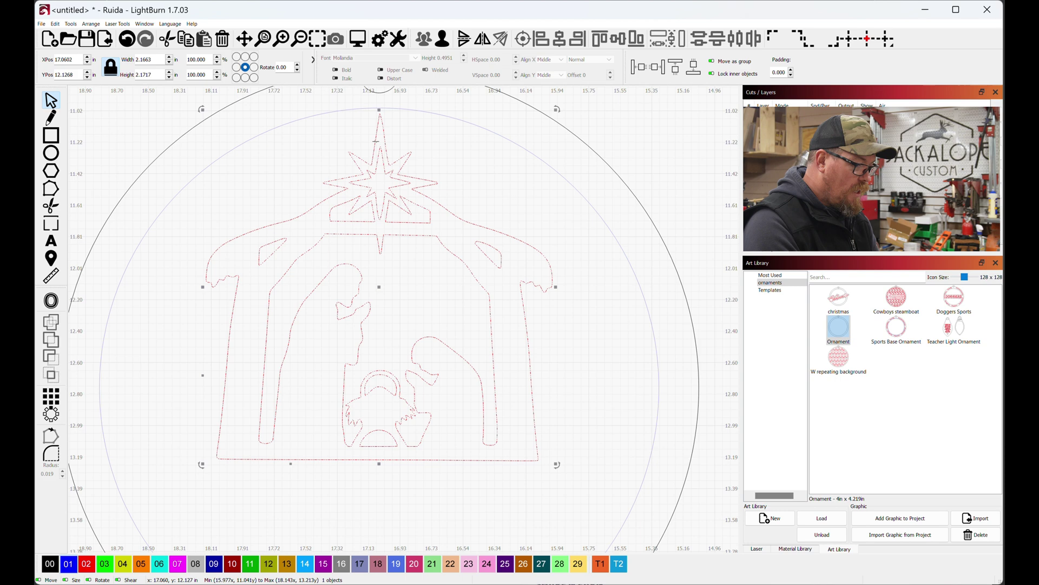
pyautogui.moveTo(375, 141); pyautogui.dragTo(376, 140)
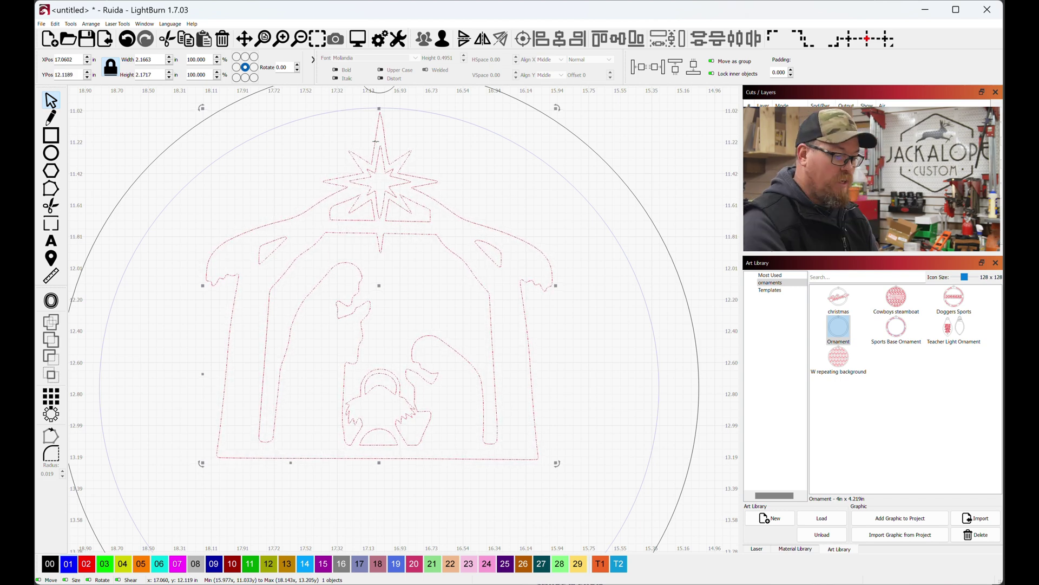
# Check the star's tip against the blue circle up close and preview the laser output of the nativity ornament
pyautogui.scroll(4, 381, 105)
pyautogui.moveTo(381, 104); pyautogui.dragTo(417, 244)
pyautogui.scroll(-2, 440, 265)
pyautogui.moveTo(443, 292); pyautogui.dragTo(466, 230)
pyautogui.scroll(-1, 485, 260)
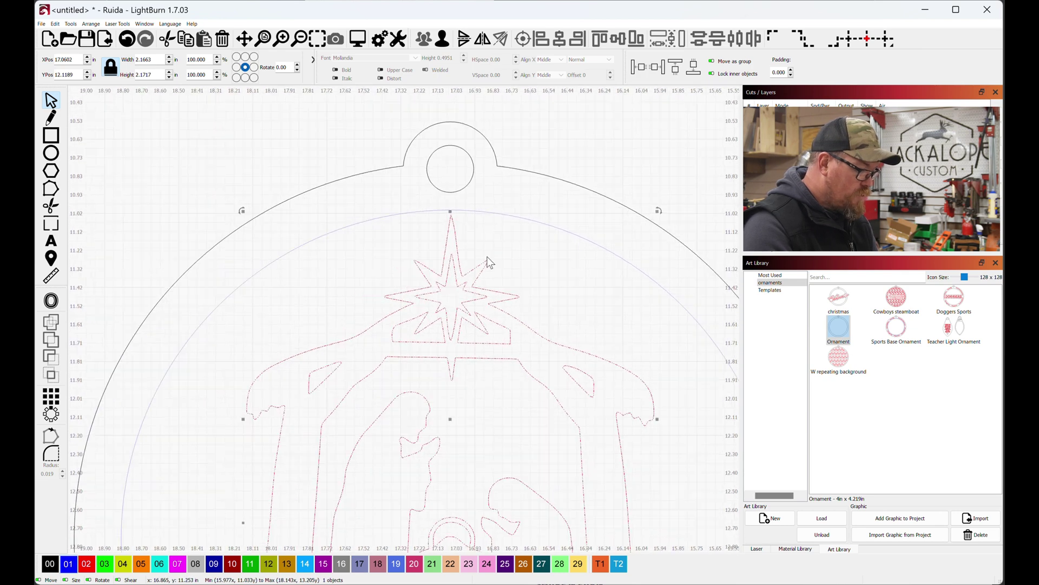
pyautogui.scroll(-2, 489, 262)
pyautogui.click(358, 38)
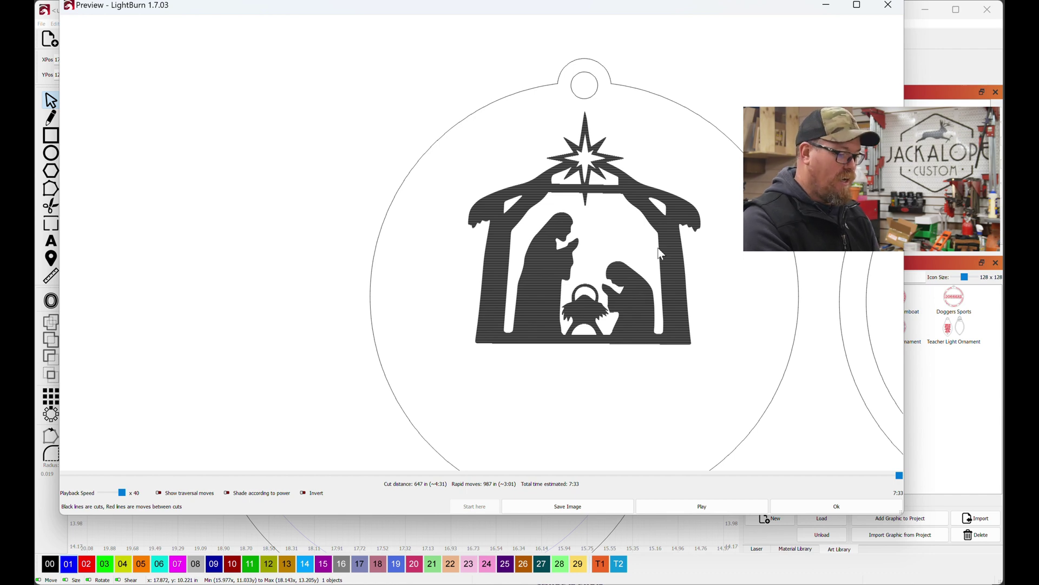
pyautogui.press('Escape')
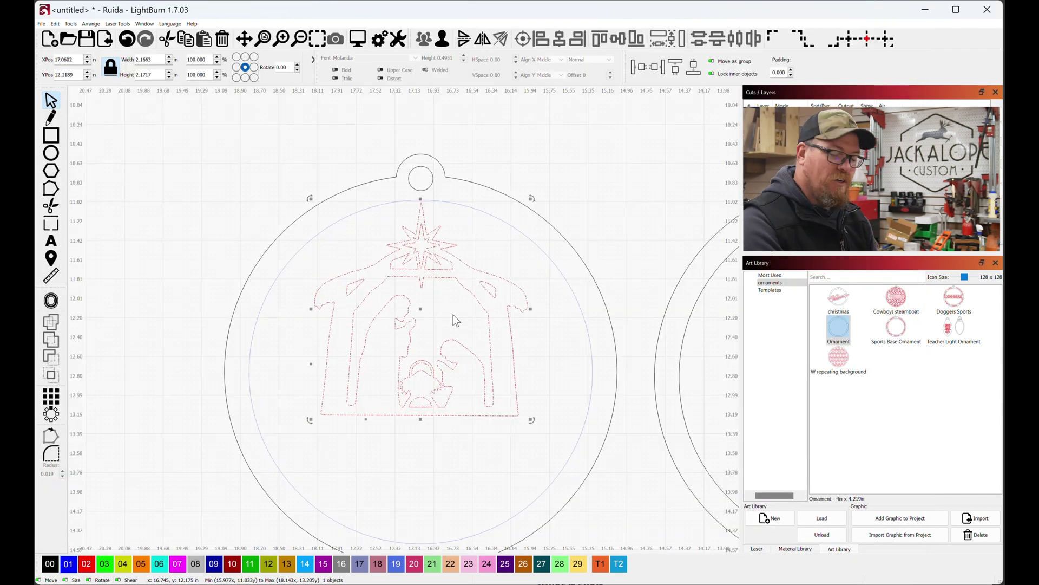
# Move the second ornament level with the nativity ornament, close beside it, and group its outlines
pyautogui.scroll(-3, 453, 314)
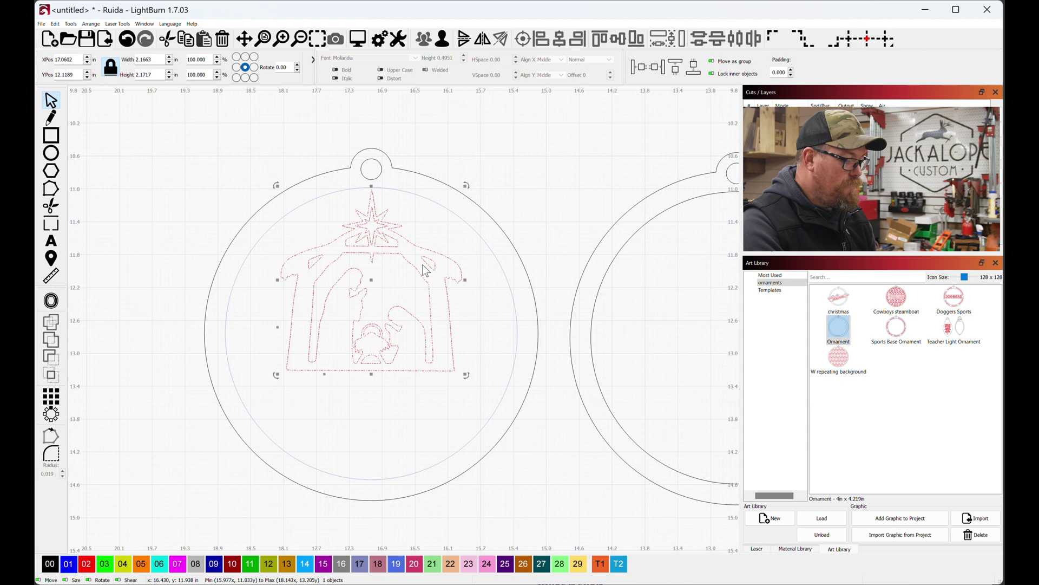
pyautogui.moveTo(431, 250); pyautogui.dragTo(347, 255)
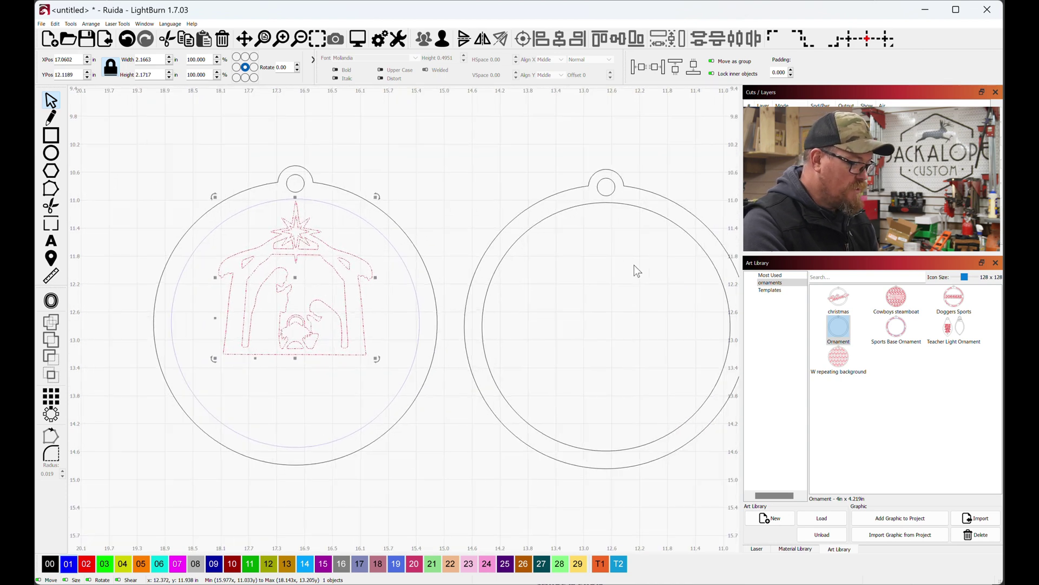
pyautogui.moveTo(602, 318)
pyautogui.mouseDown()
pyautogui.moveTo(254, 325)
pyautogui.moveTo(290, 315)
pyautogui.moveTo(590, 323)
pyautogui.mouseUp()
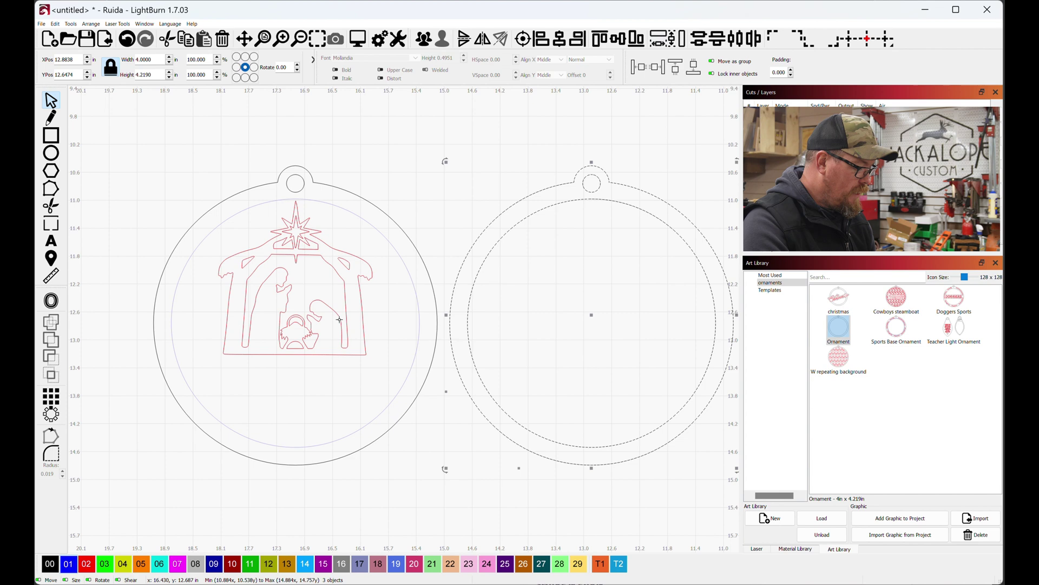
pyautogui.hotkey('ctrl', 'g')
pyautogui.keyDown('shift'); pyautogui.click(424, 261); pyautogui.keyUp('shift')
pyautogui.click(501, 167)
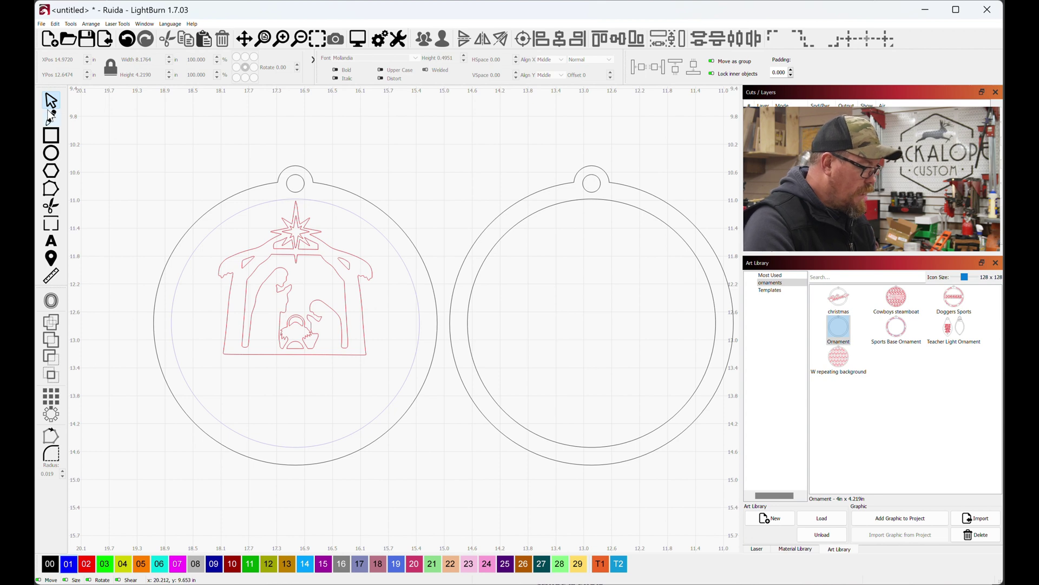
# Draw a horizontal line at the nativity's base level and shorten it to about 3.59 in across the second ornament's inner circle
pyautogui.click(50, 117)
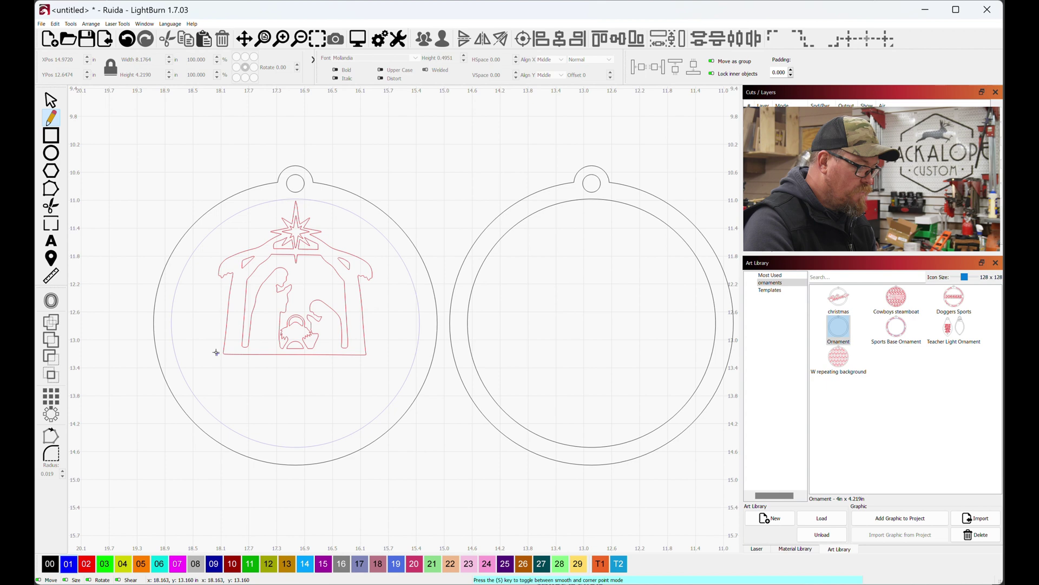
pyautogui.click(216, 352)
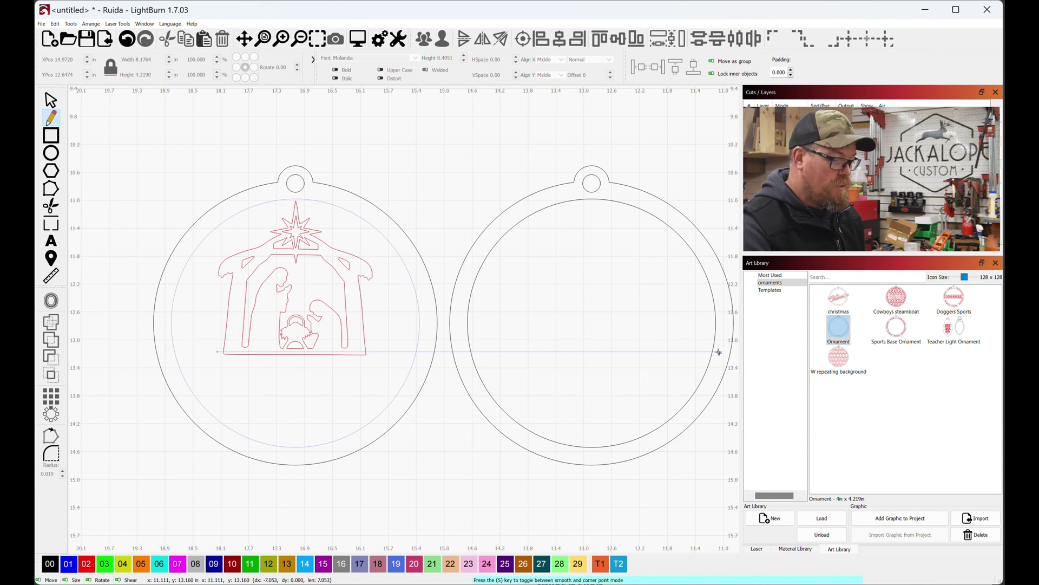
pyautogui.click(718, 352)
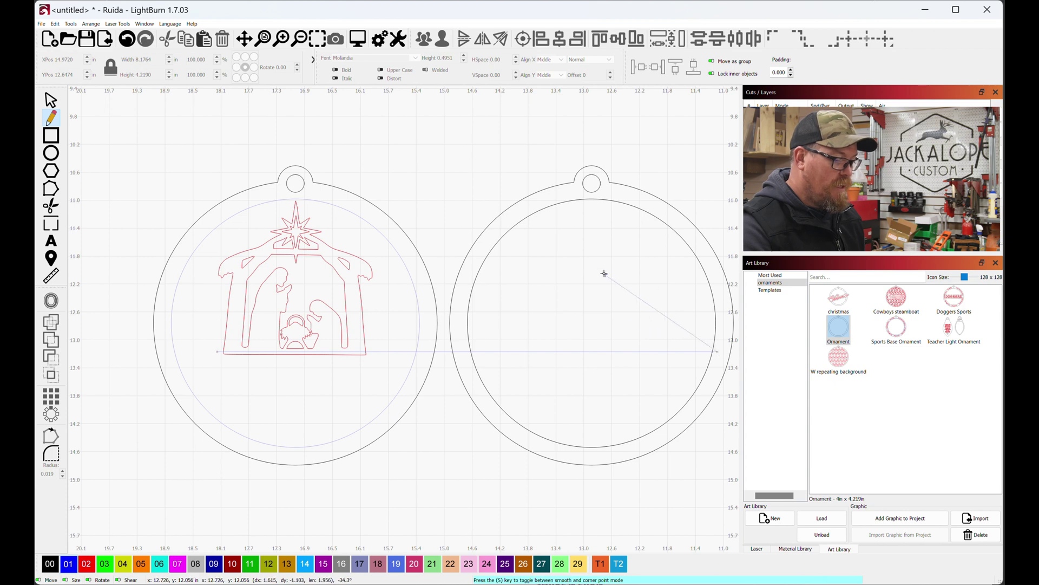
pyautogui.rightClick(604, 274)
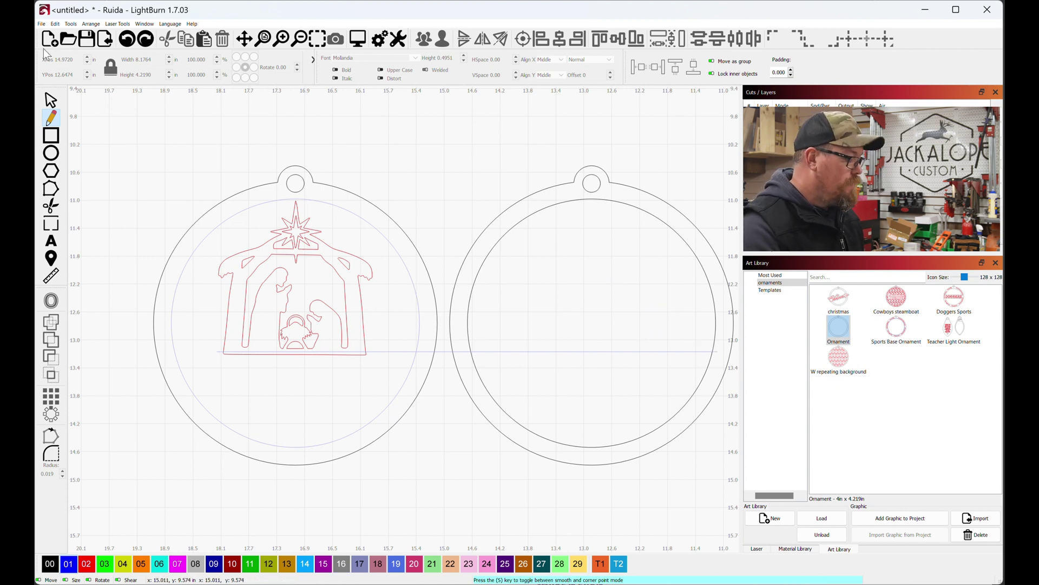
pyautogui.press('Escape')
pyautogui.click(214, 351)
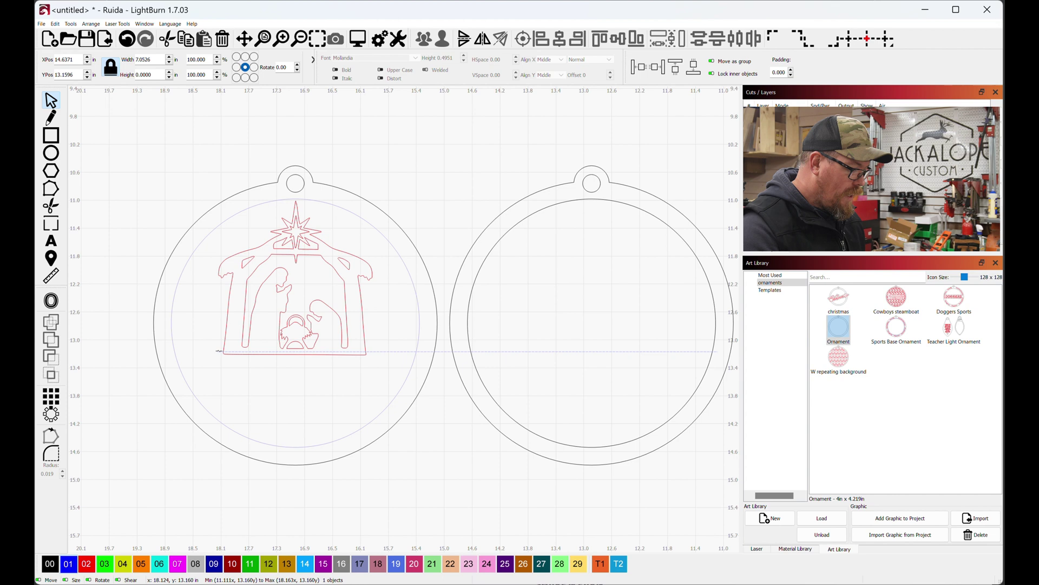
pyautogui.moveTo(212, 352); pyautogui.dragTo(458, 352)
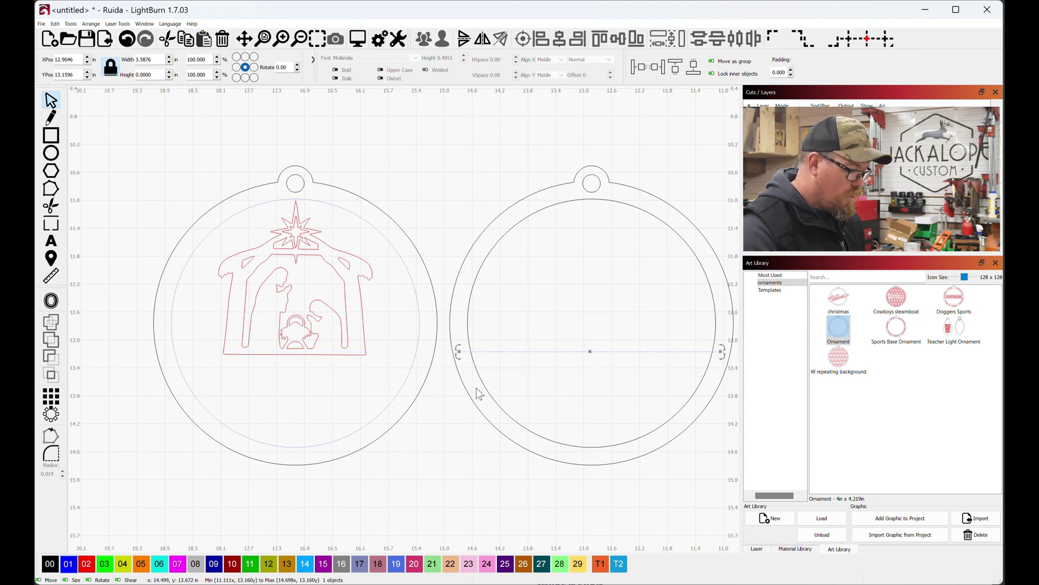
# Ungroup the second ornament and trim away its inner circle below the horizontal line, along with the line's overhanging ends
pyautogui.click(51, 206)
pyautogui.scroll(3, 623, 373)
pyautogui.scroll(-1, 587, 330)
pyautogui.moveTo(544, 329); pyautogui.dragTo(368, 264)
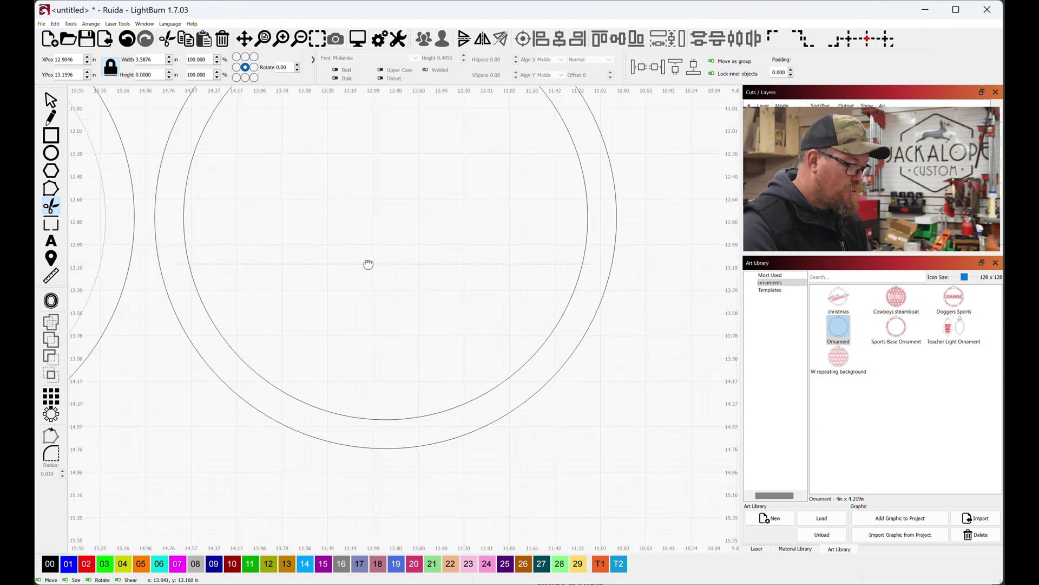
pyautogui.press('Escape')
pyautogui.click(196, 289)
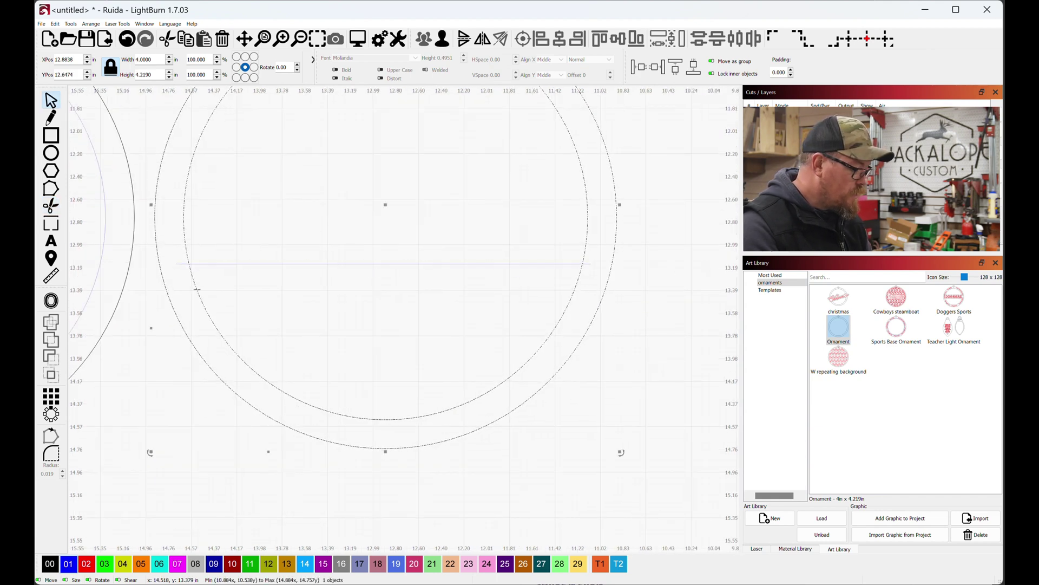
pyautogui.hotkey('ctrl', 'u')
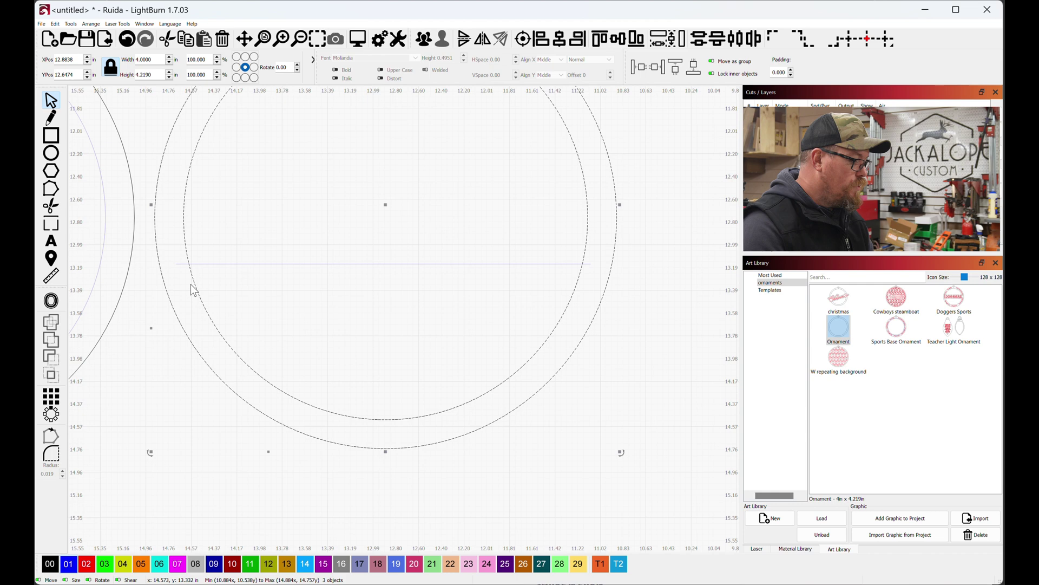
pyautogui.click(51, 206)
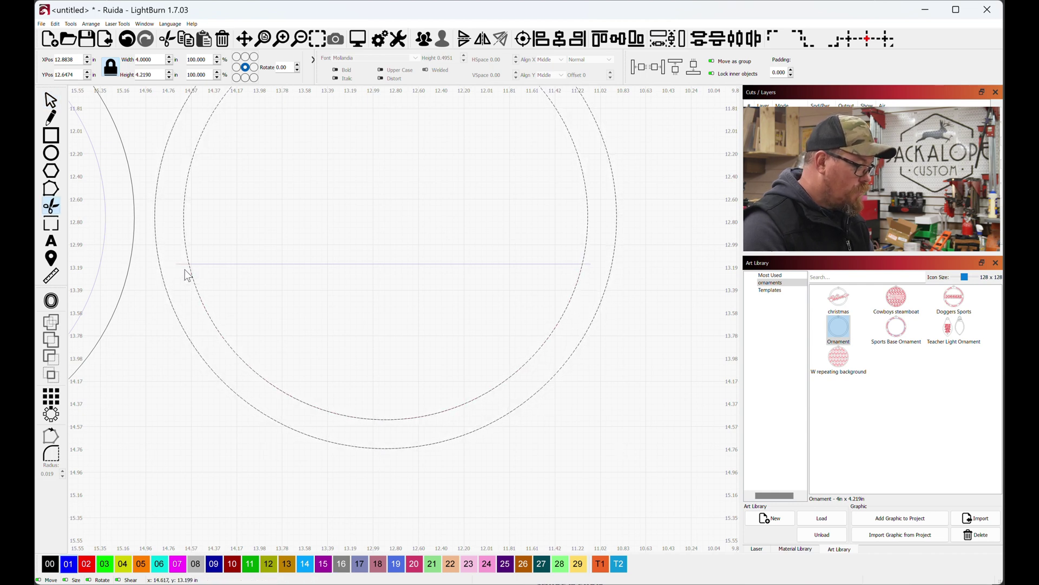
pyautogui.click(200, 296)
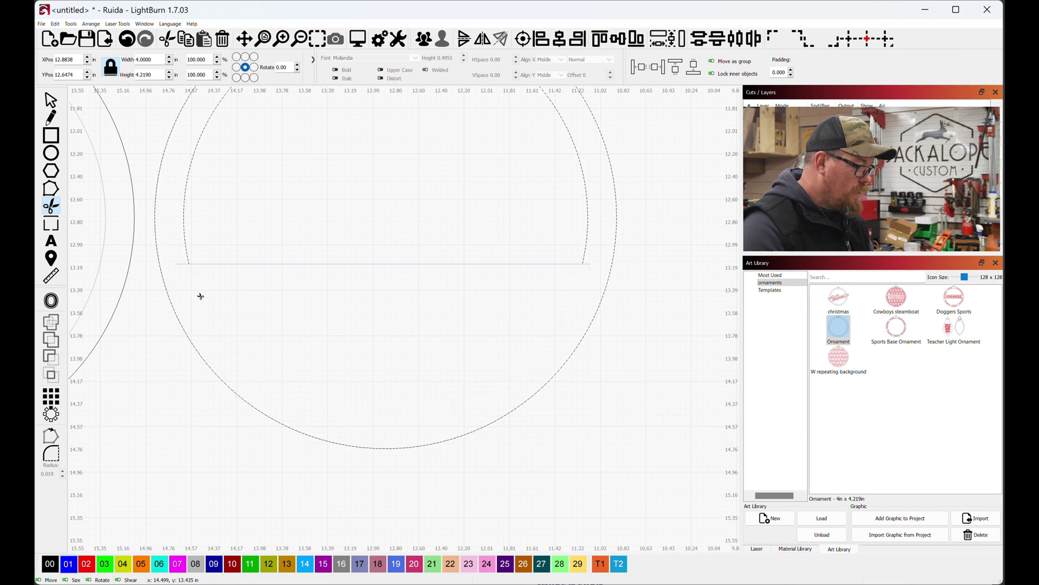
pyautogui.scroll(-3, 328, 333)
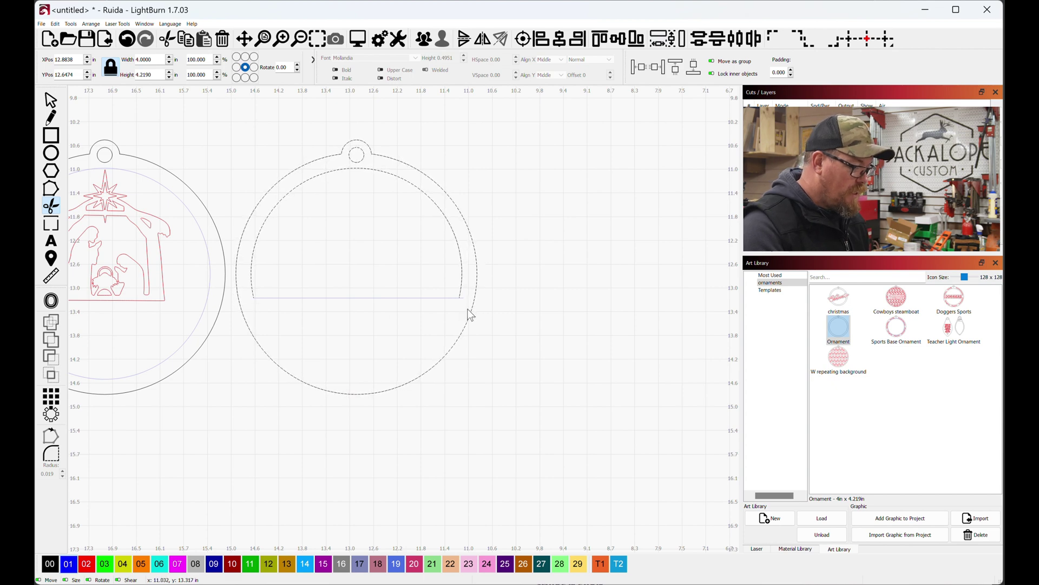
# Assign the horizontal line in the second ornament to the black layer 00
pyautogui.click(51, 100)
pyautogui.click(371, 297)
pyautogui.click(47, 563)
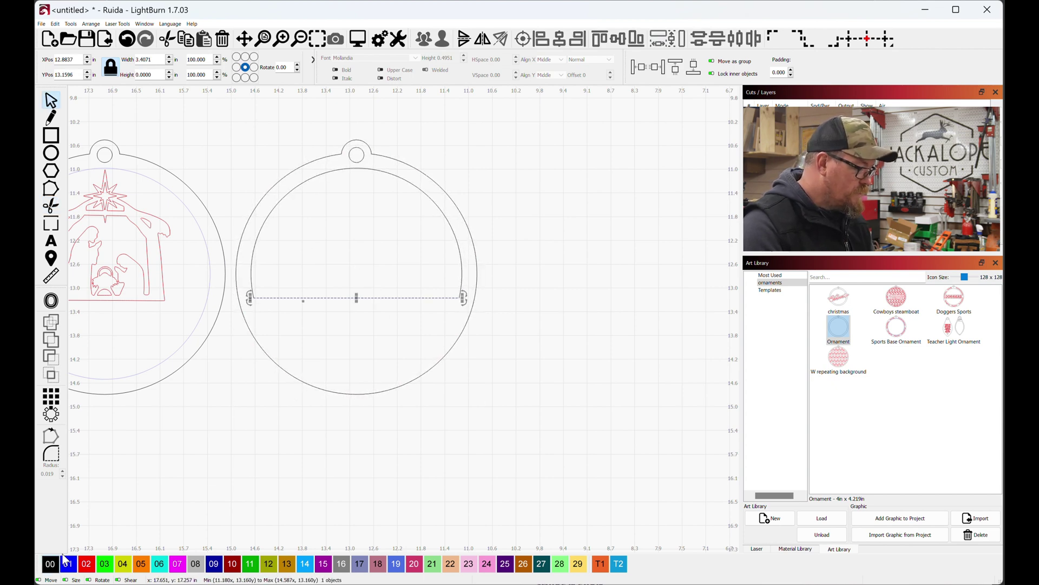
pyautogui.scroll(-2, 274, 273)
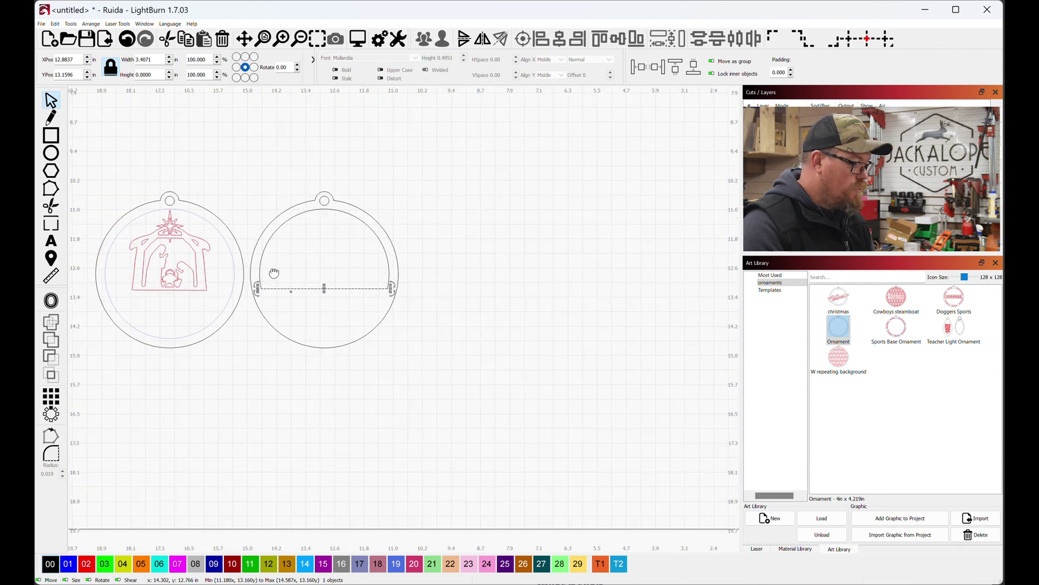
pyautogui.moveTo(274, 272); pyautogui.dragTo(375, 255)
pyautogui.scroll(2, 394, 282)
pyautogui.click(511, 299)
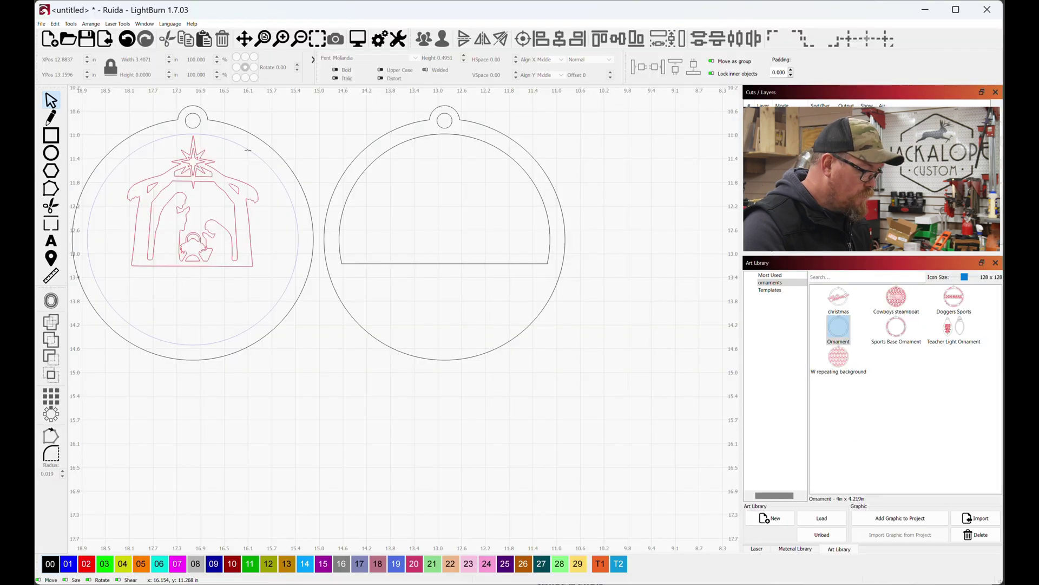
# Place a copy of the blue circle concentrically on the second ornament, enlarged to about 3.71 in, on the green layer 03
pyautogui.click(249, 148)
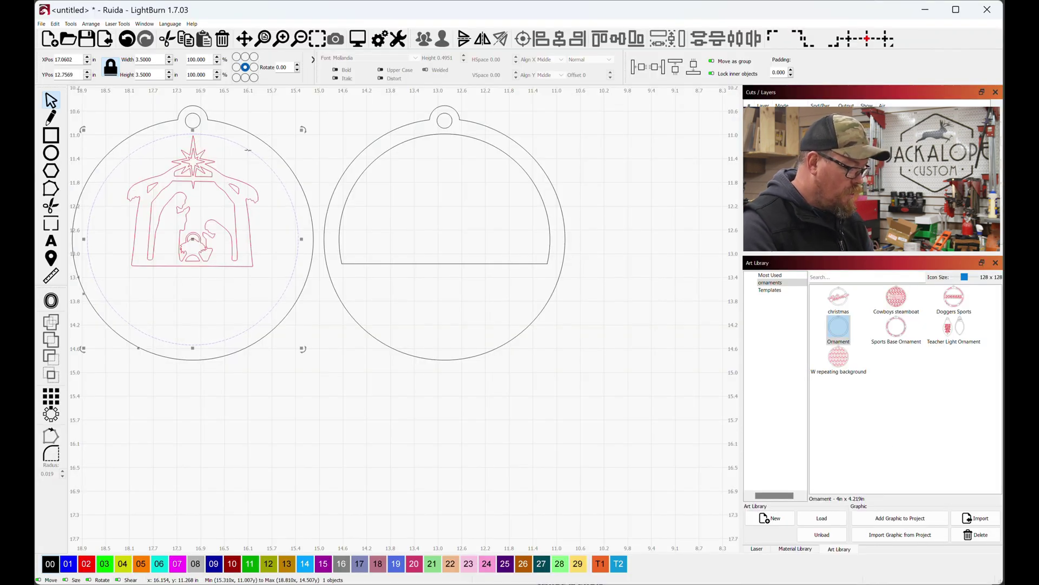
pyautogui.moveTo(193, 239); pyautogui.dragTo(444, 239)
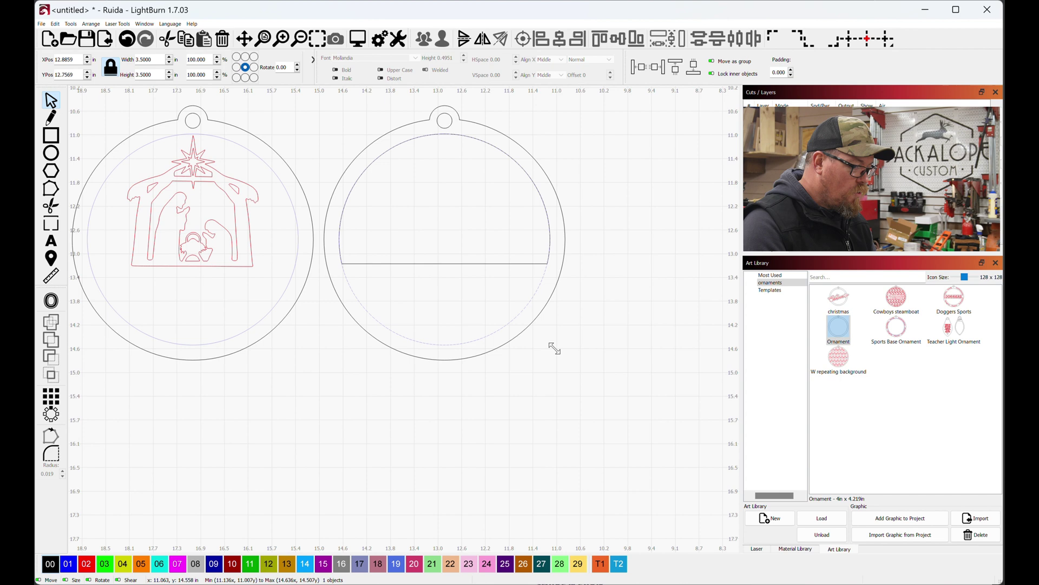
pyautogui.moveTo(553, 348); pyautogui.dragTo(559, 352)
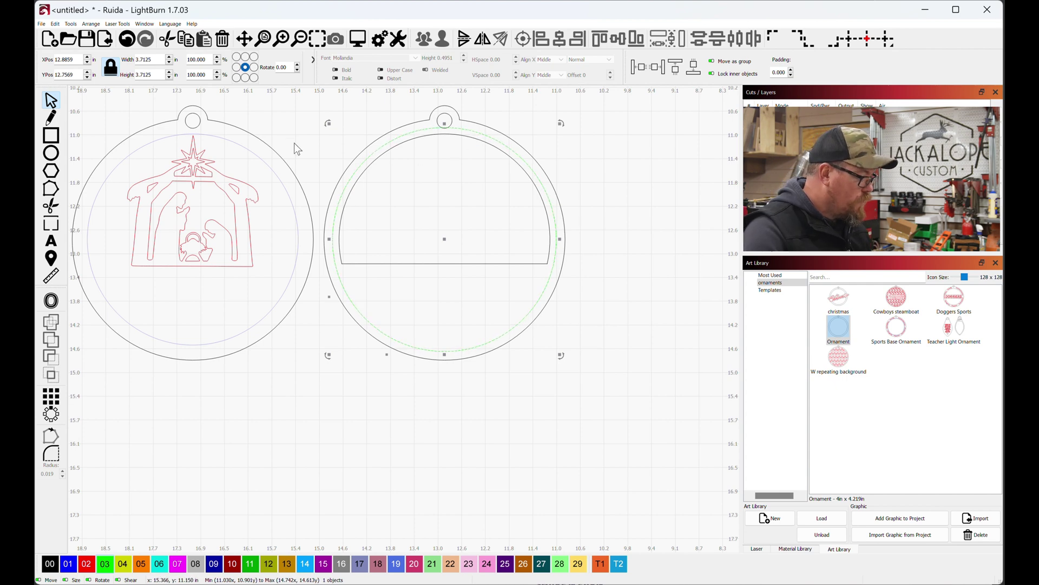
pyautogui.click(408, 277)
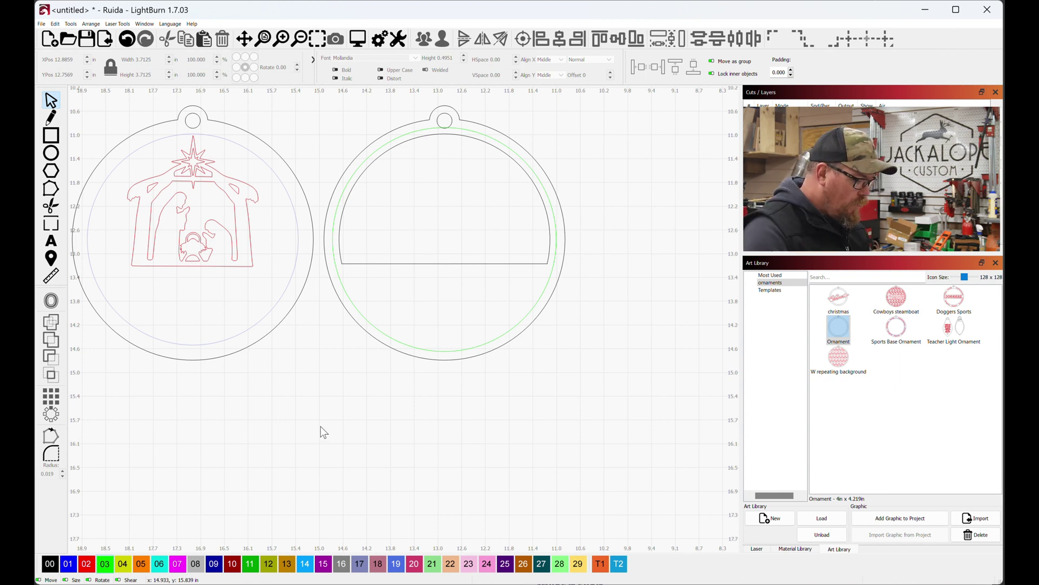
# Add the text "Christmas" in the lower part of the second ornament and assign it to the red layer 02
pyautogui.scroll(-3, 308, 404)
pyautogui.moveTo(309, 404); pyautogui.dragTo(550, 355)
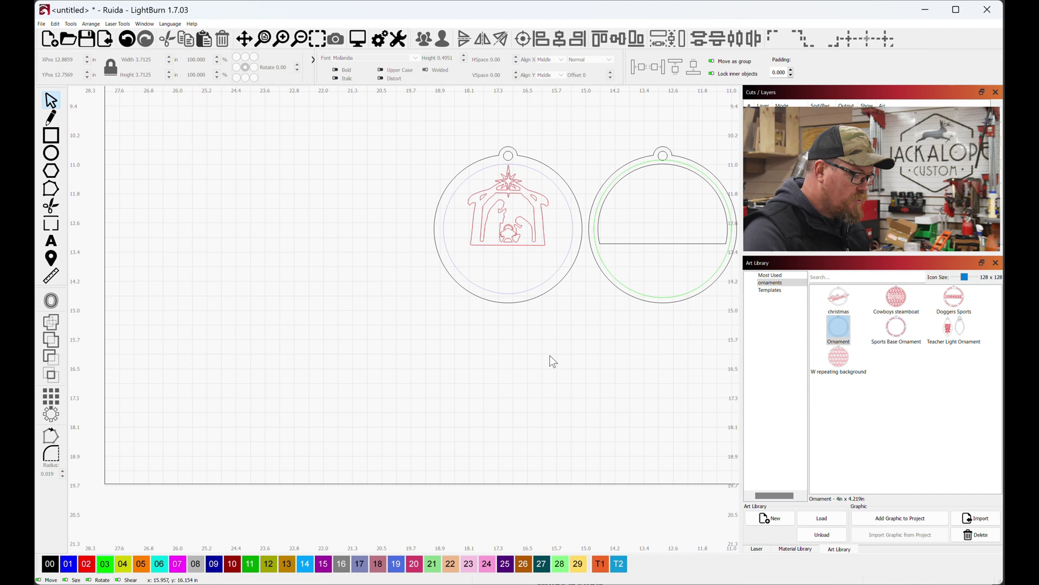
pyautogui.scroll(-1, 550, 355)
pyautogui.scroll(-3, 478, 366)
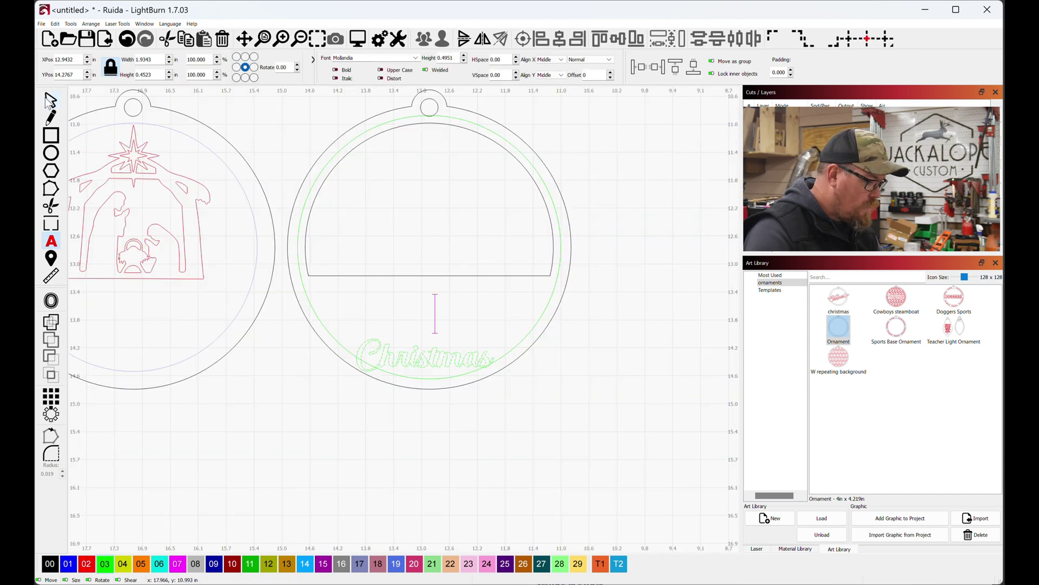
pyautogui.click(47, 99)
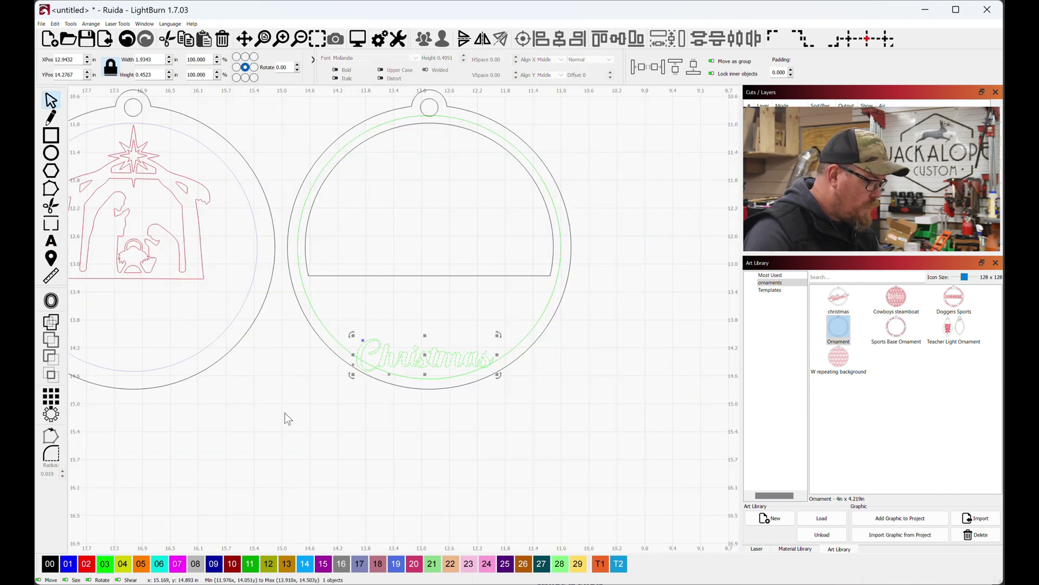
pyautogui.click(86, 563)
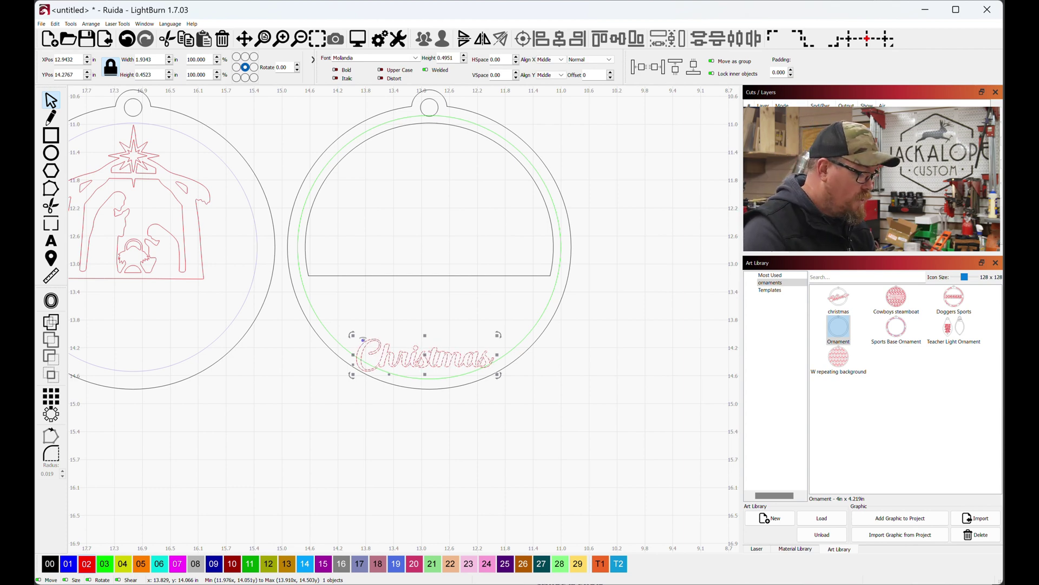
# Bend the "Christmas" text to follow the green circle's lower curve and enlarge it to about 1.97 in wide
pyautogui.moveTo(362, 340); pyautogui.dragTo(365, 320)
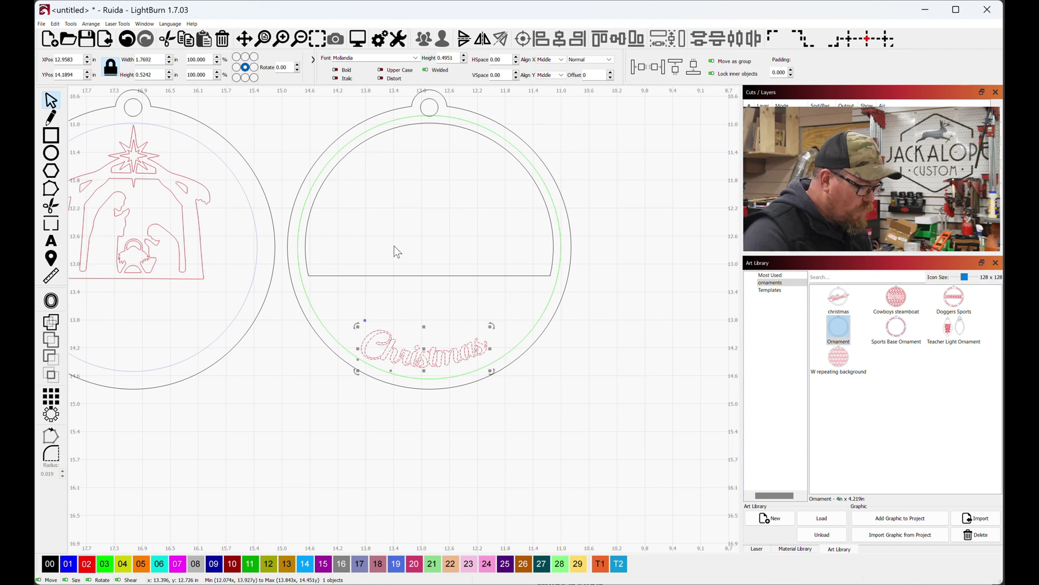
pyautogui.moveTo(491, 372); pyautogui.dragTo(505, 373)
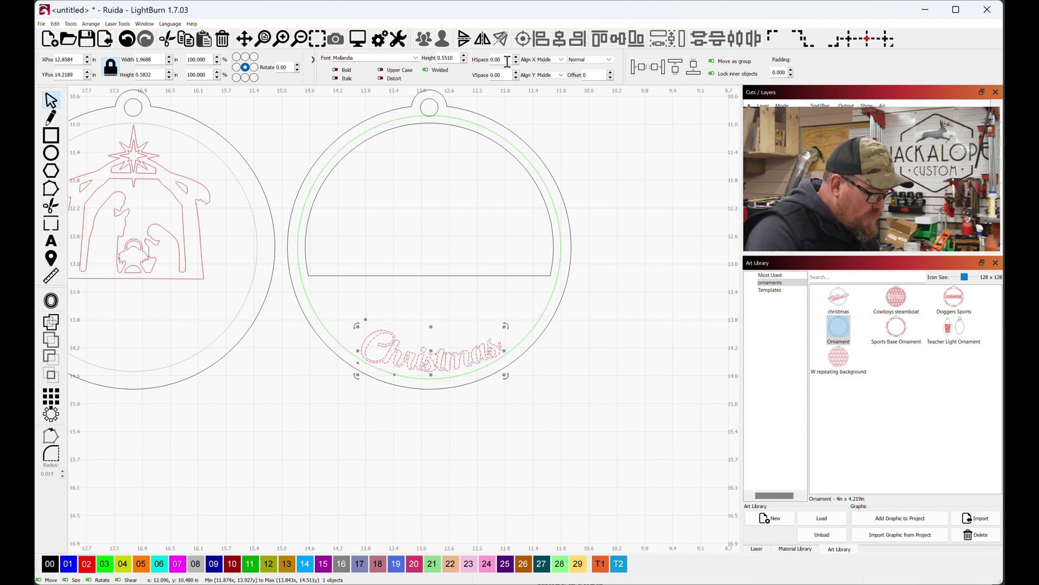
# Set the horizontal spacing of the curved "Christmas" text to 5.00 and inspect its letter joins up close
pyautogui.scroll(10, 518, 62)
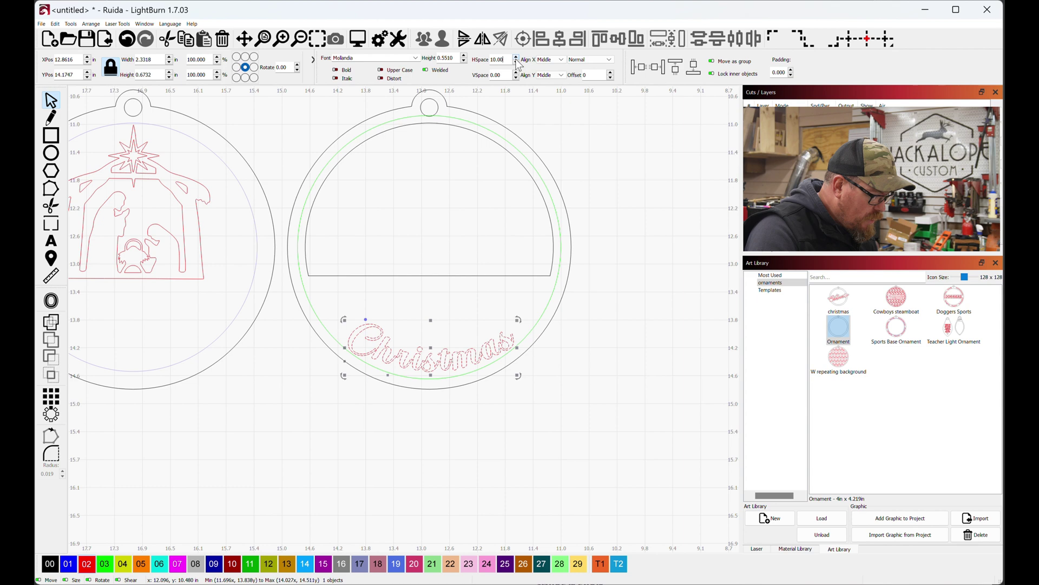
pyautogui.scroll(-5, 517, 62)
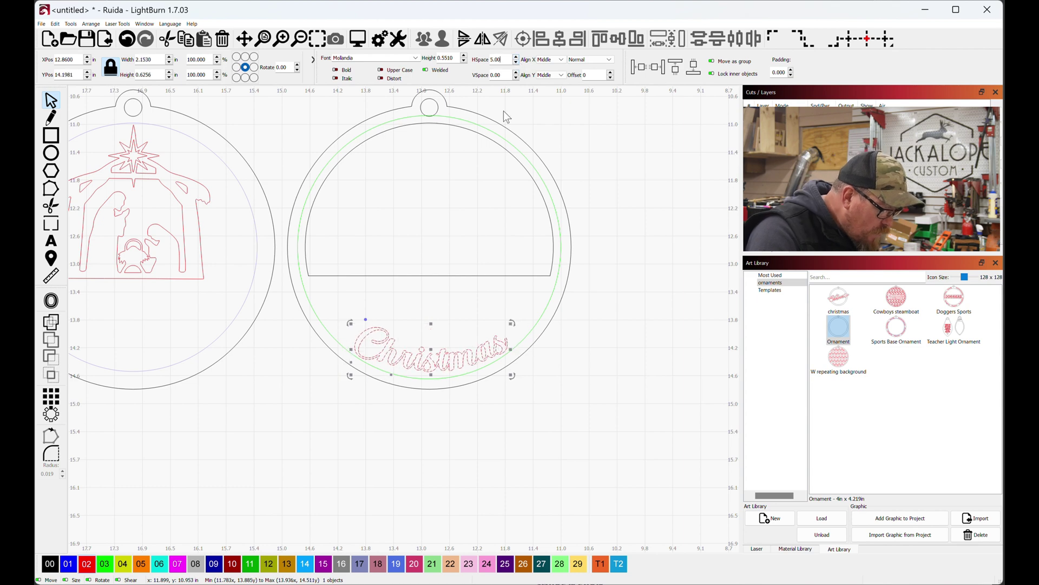
pyautogui.click(504, 310)
pyautogui.scroll(5, 426, 347)
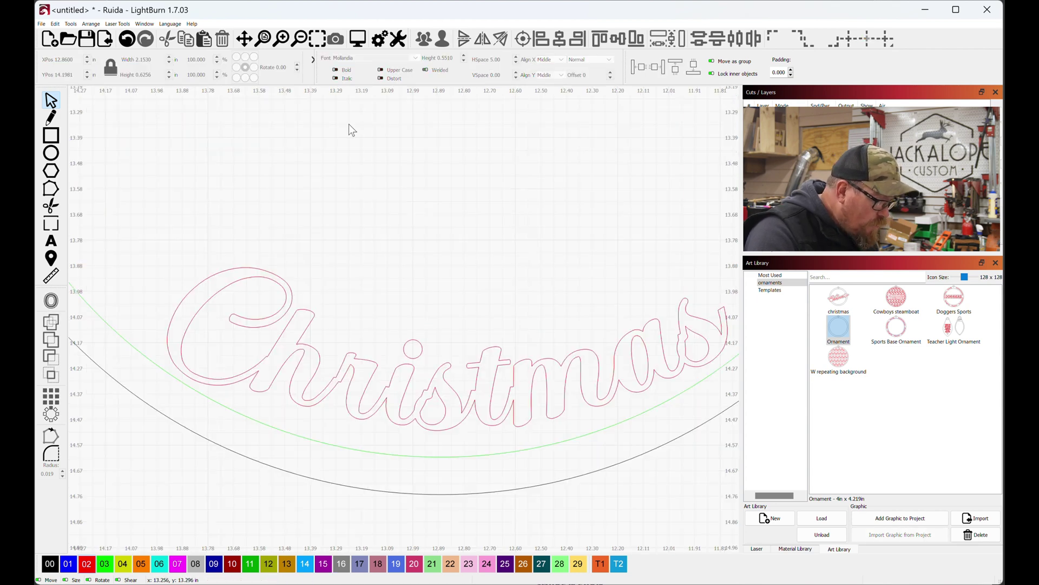
# Add the red text "Merry" centred above the curved "Christmas" text and preview the design
pyautogui.click(398, 369)
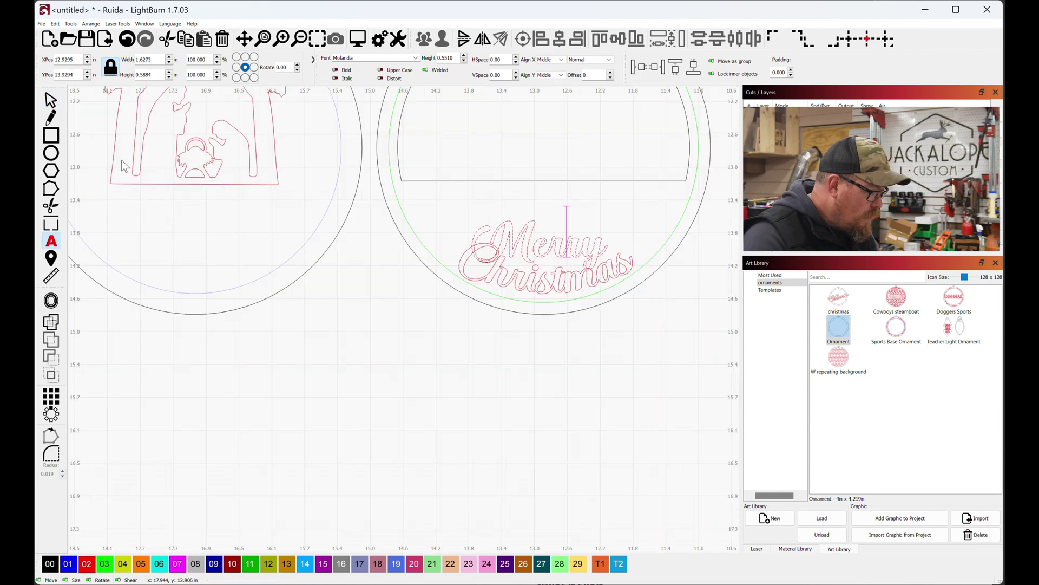
pyautogui.click(50, 100)
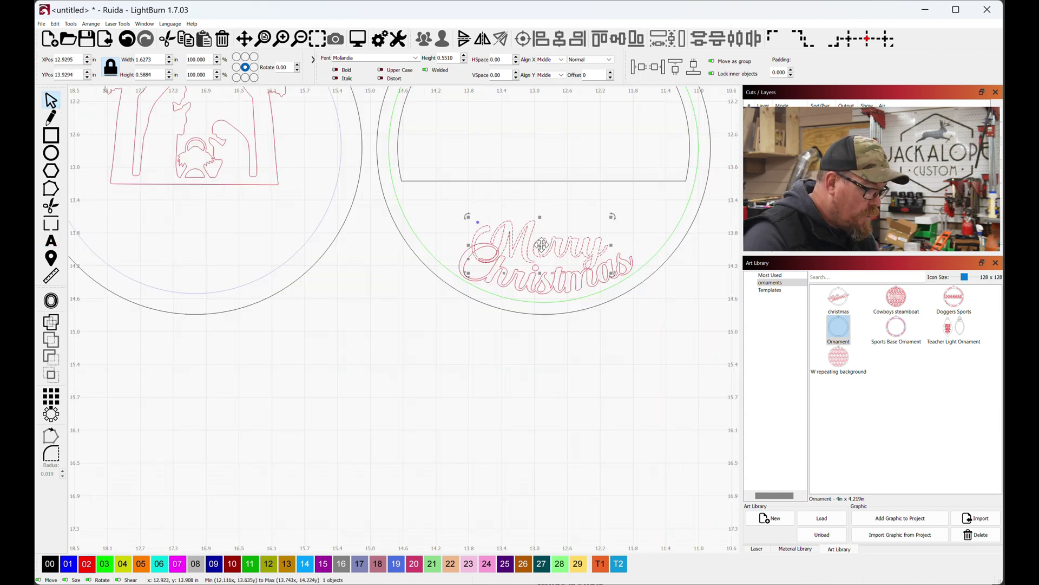
pyautogui.moveTo(541, 248); pyautogui.dragTo(545, 234)
pyautogui.hotkey('alt', 'p')
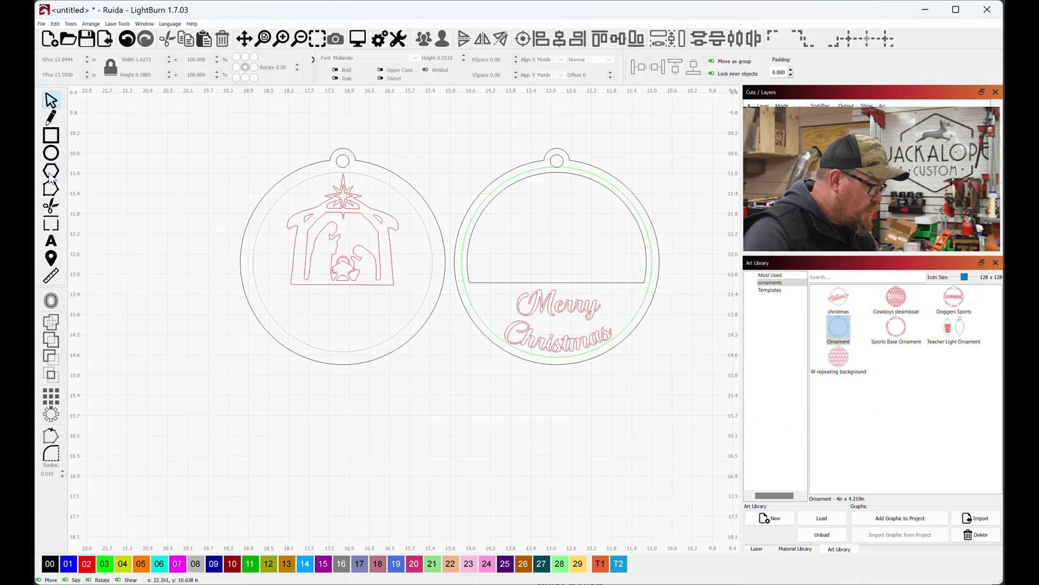
# Draw a regular polygon about 0.95 in wide beside the nativity ornament and reduce it to five sides
pyautogui.click(51, 171)
pyautogui.moveTo(174, 190); pyautogui.dragTo(222, 226)
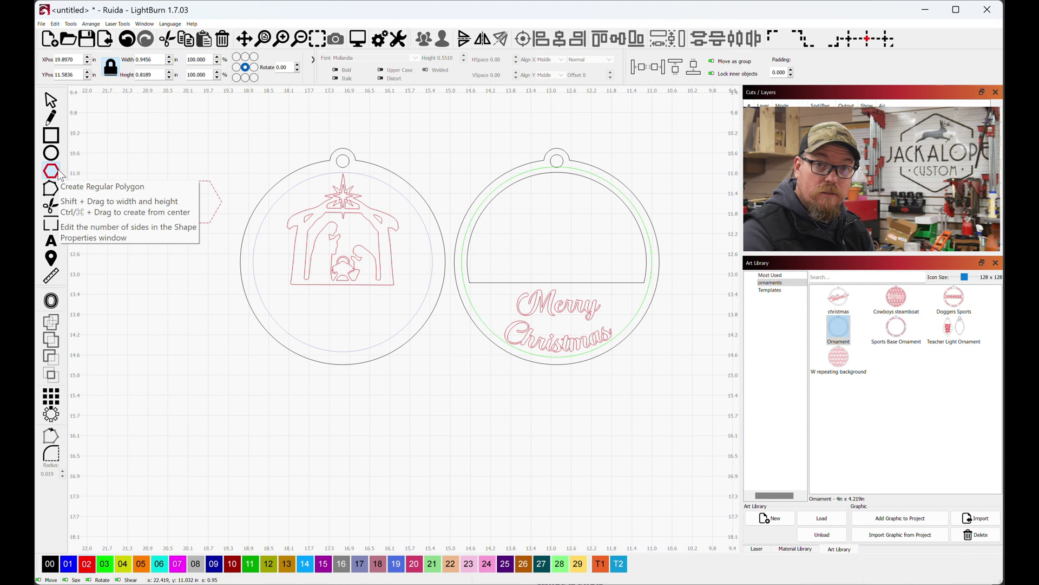
pyautogui.click(921, 249)
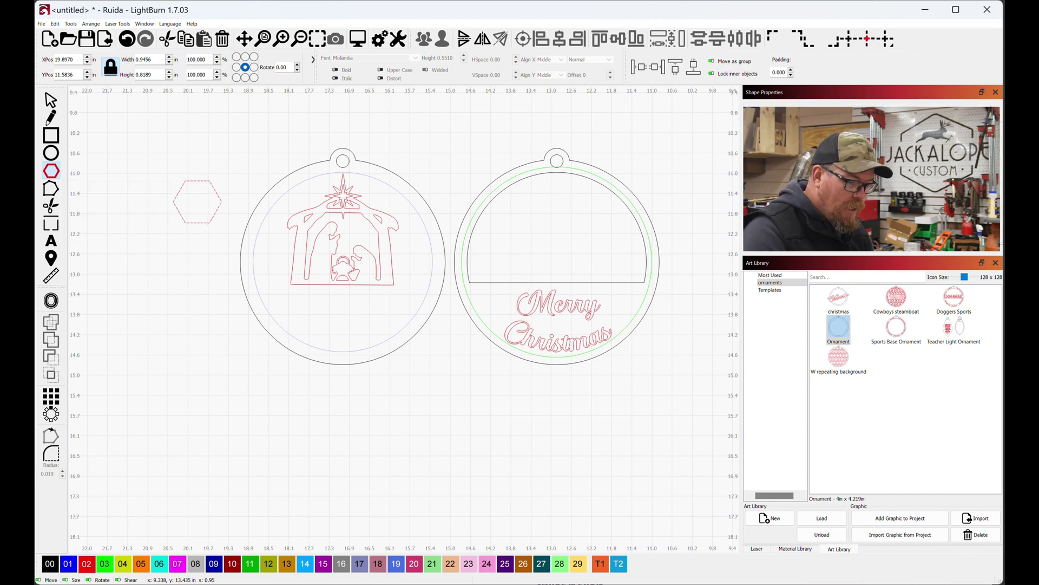
pyautogui.click(1000, 216)
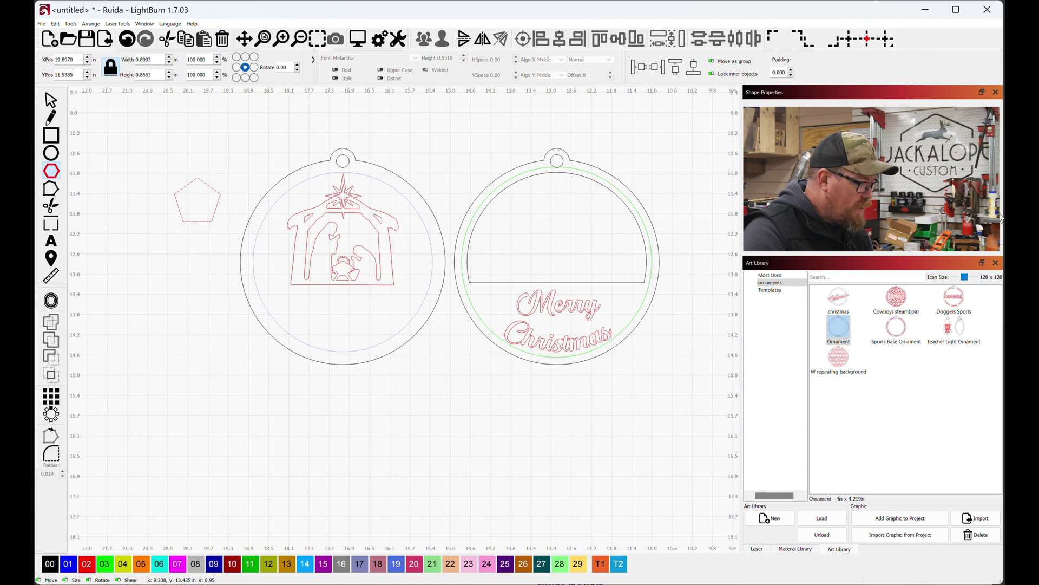
# Draw a closed five-pointed star with lines connecting the pentagon's corners, and delete the guide pentagon
pyautogui.click(51, 117)
pyautogui.scroll(6, 190, 204)
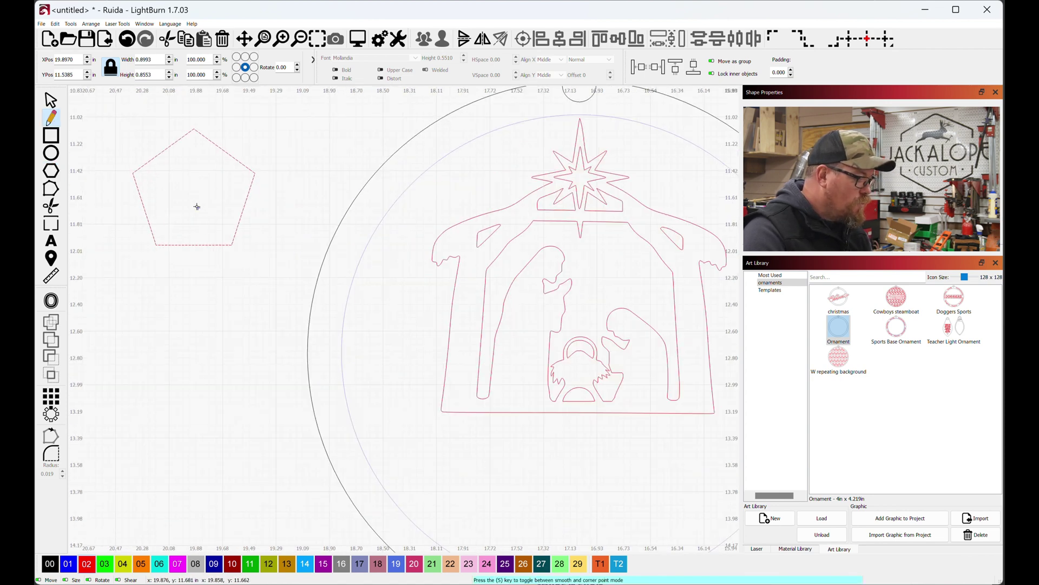
pyautogui.click(236, 162)
pyautogui.click(183, 321)
pyautogui.click(320, 223)
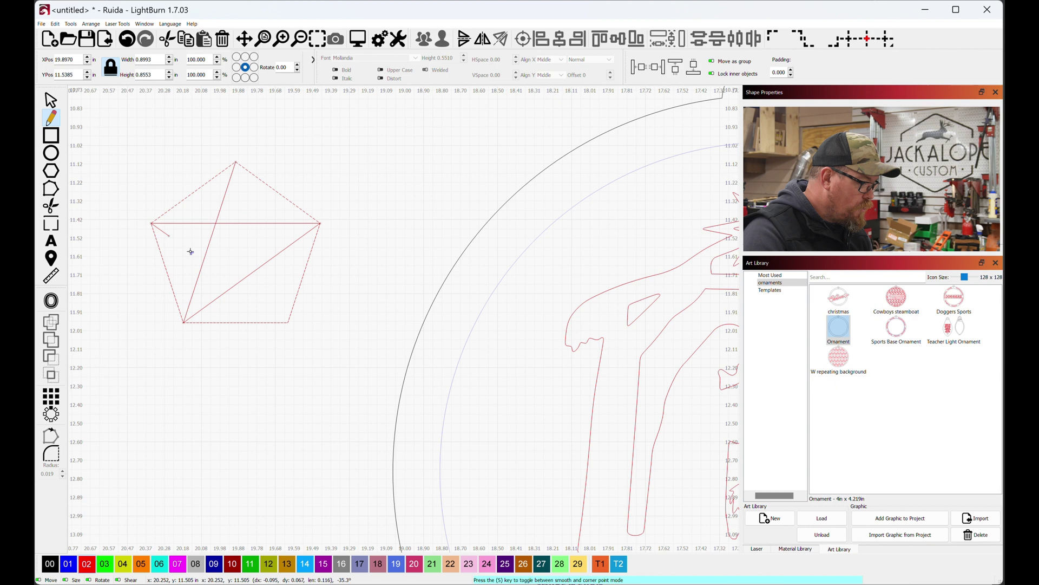
pyautogui.click(151, 224)
pyautogui.click(287, 322)
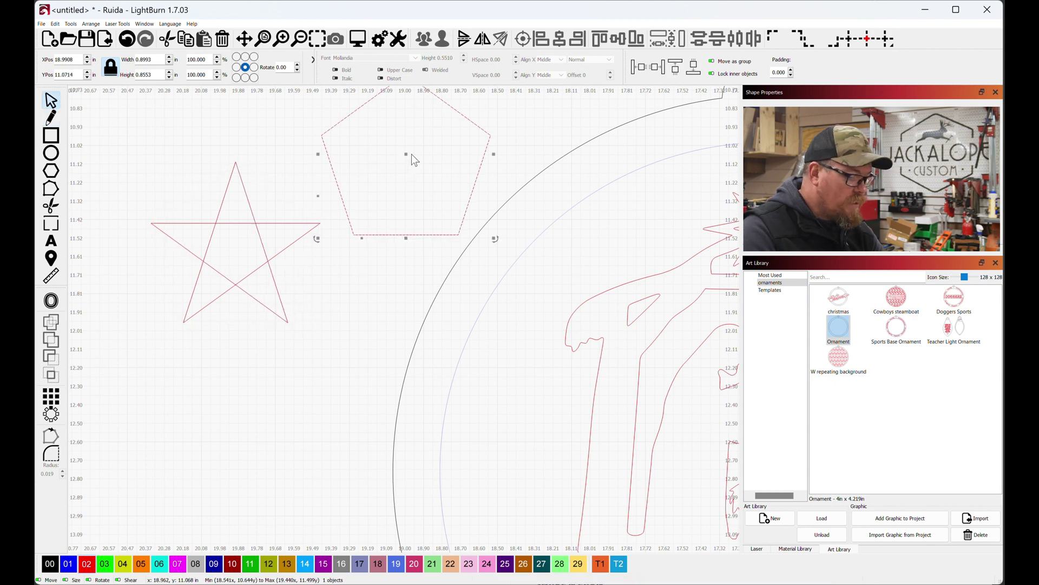
pyautogui.press('Delete')
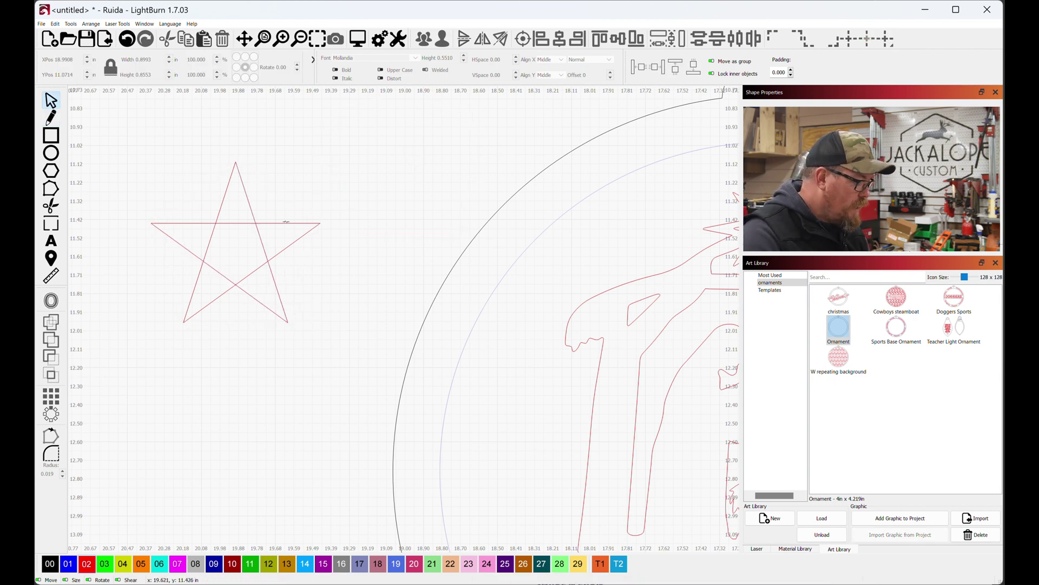
# Use Offset on the crossed-line star to create a clean outer star outline, and delete the original crossed star
pyautogui.click(286, 223)
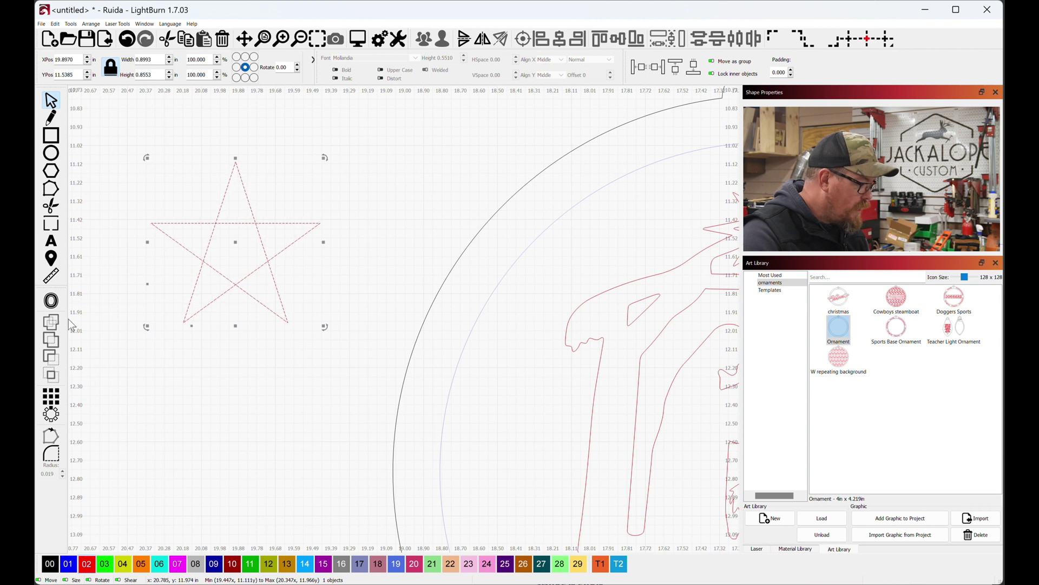
pyautogui.click(51, 300)
pyautogui.click(554, 278)
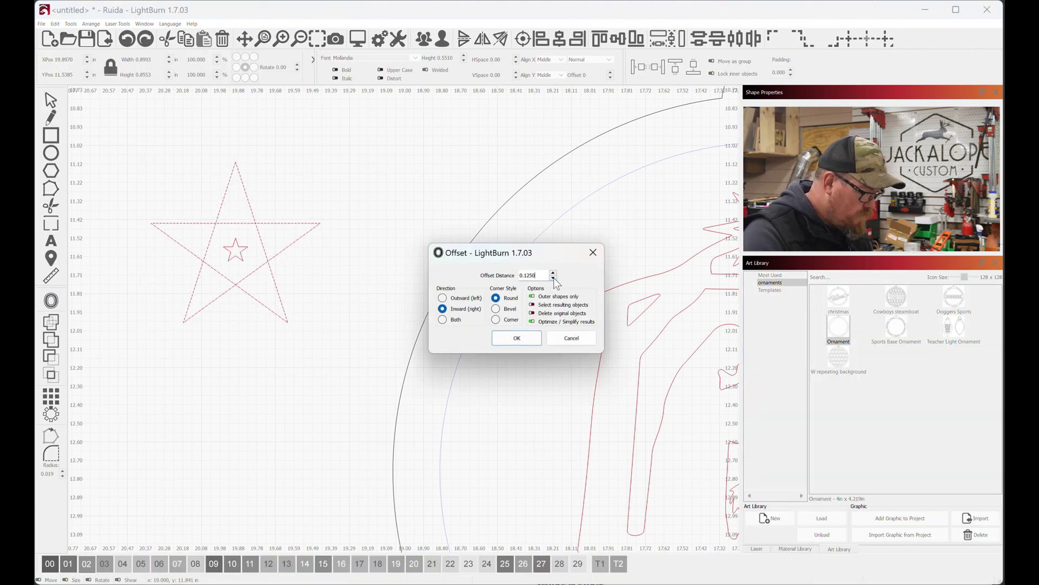
pyautogui.click(553, 278)
pyautogui.click(554, 278)
pyautogui.click(538, 336)
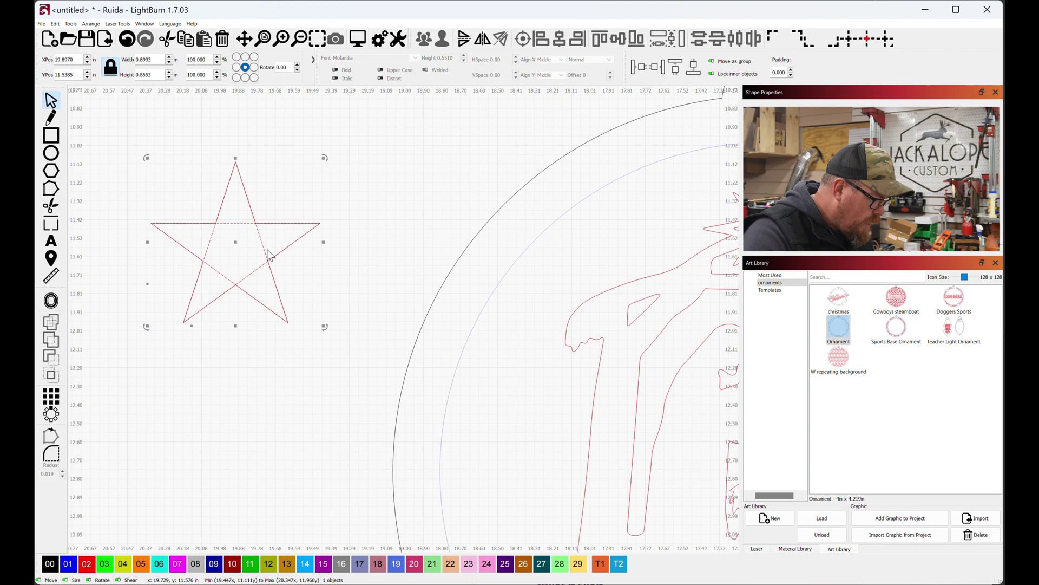
pyautogui.hotkey('ctrl', 'v')
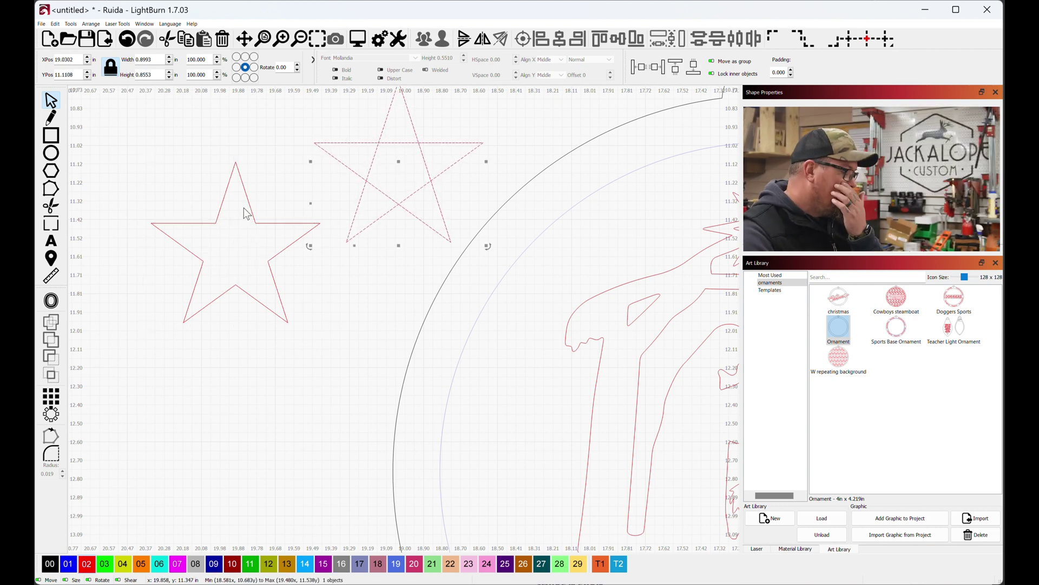
pyautogui.scroll(-3, 243, 208)
pyautogui.moveTo(243, 208); pyautogui.dragTo(223, 292)
pyautogui.press('Delete')
# Group the front frame with its lettering and lay it concentrically over the nativity ornament
pyautogui.scroll(-1, 295, 221)
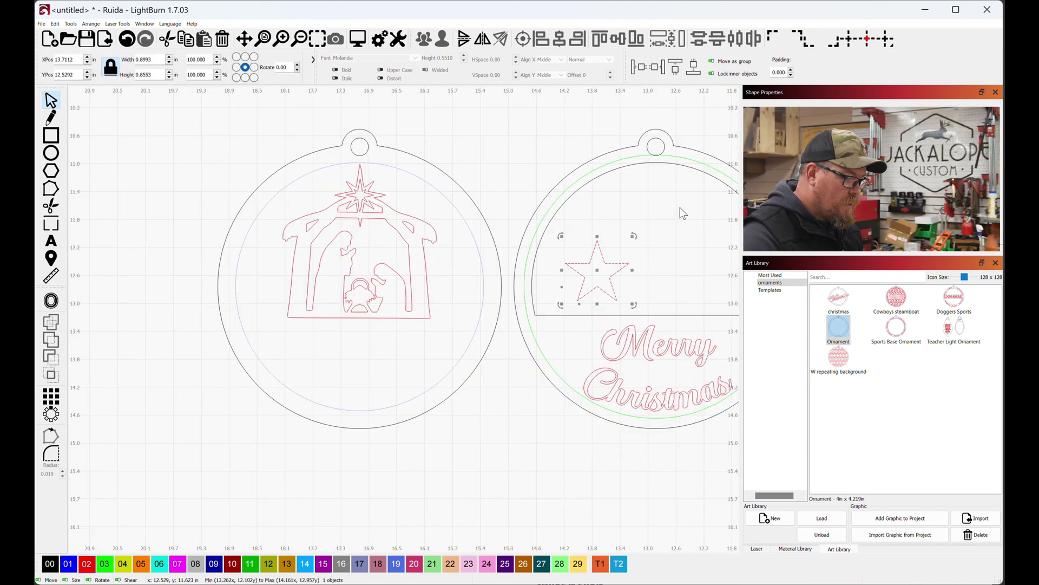
pyautogui.scroll(-1, 680, 214)
pyautogui.moveTo(680, 213); pyautogui.dragTo(479, 230)
pyautogui.scroll(-1, 411, 217)
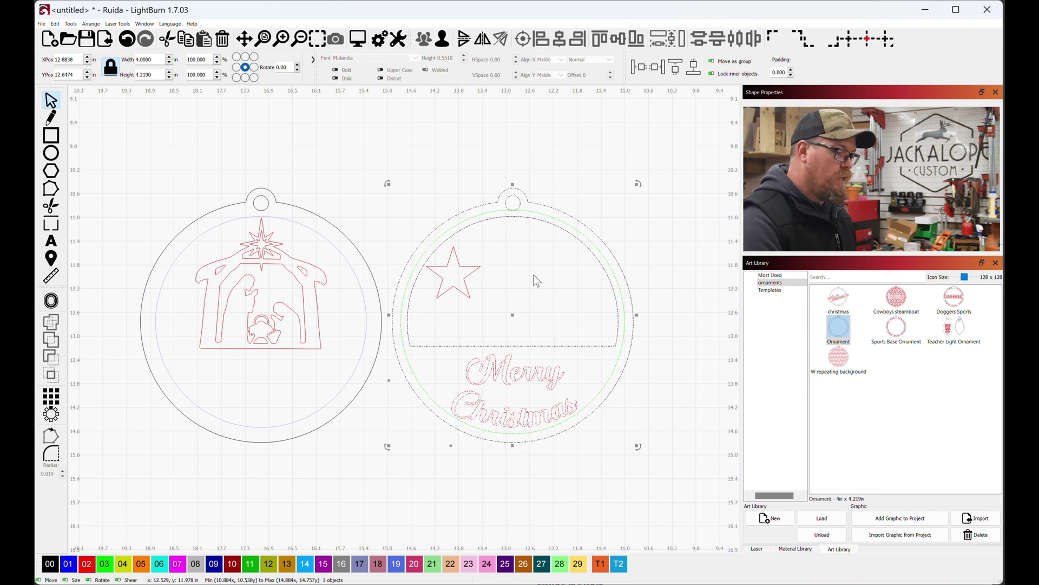
pyautogui.moveTo(513, 315); pyautogui.dragTo(264, 315)
pyautogui.scroll(3, 264, 316)
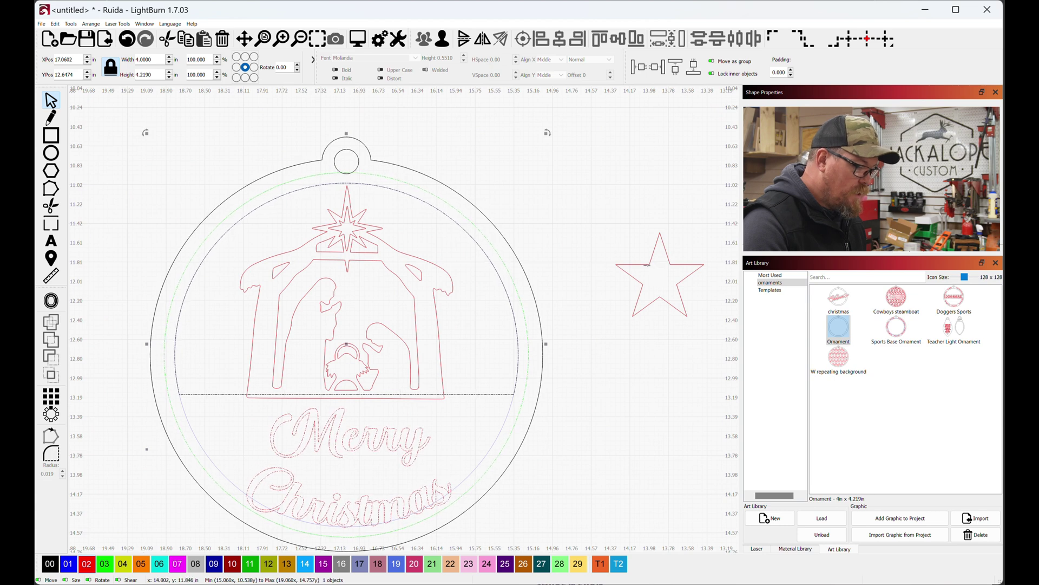
# Shrink the star to about 0.39 in wide, place it near the arch's upper-left edge and add a smaller star inside
pyautogui.click(657, 268)
pyautogui.moveTo(659, 274); pyautogui.dragTo(490, 275)
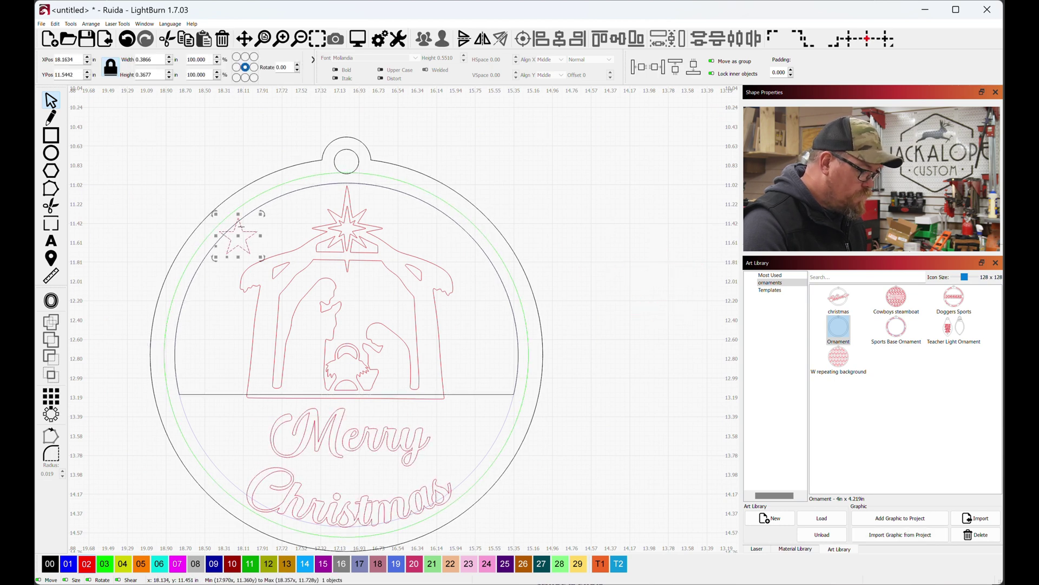
pyautogui.scroll(3, 241, 227)
# Place a duplicate of the double star nearer the nativity star, enlarged to about 0.46 in wide and tilted
pyautogui.hotkey('ctrl', 'd')
pyautogui.moveTo(275, 207); pyautogui.dragTo(331, 200)
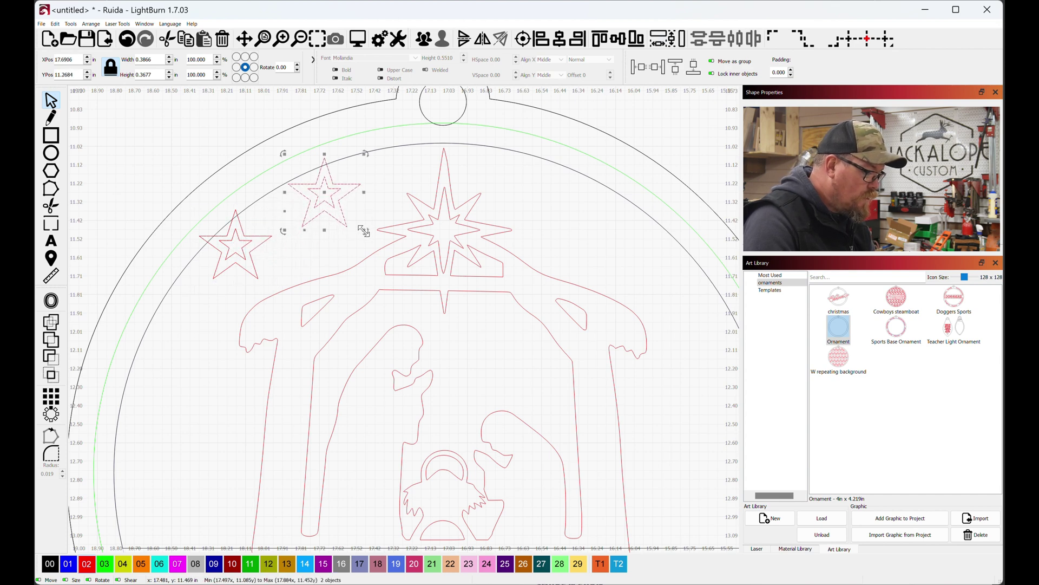
pyautogui.moveTo(363, 231); pyautogui.dragTo(379, 244)
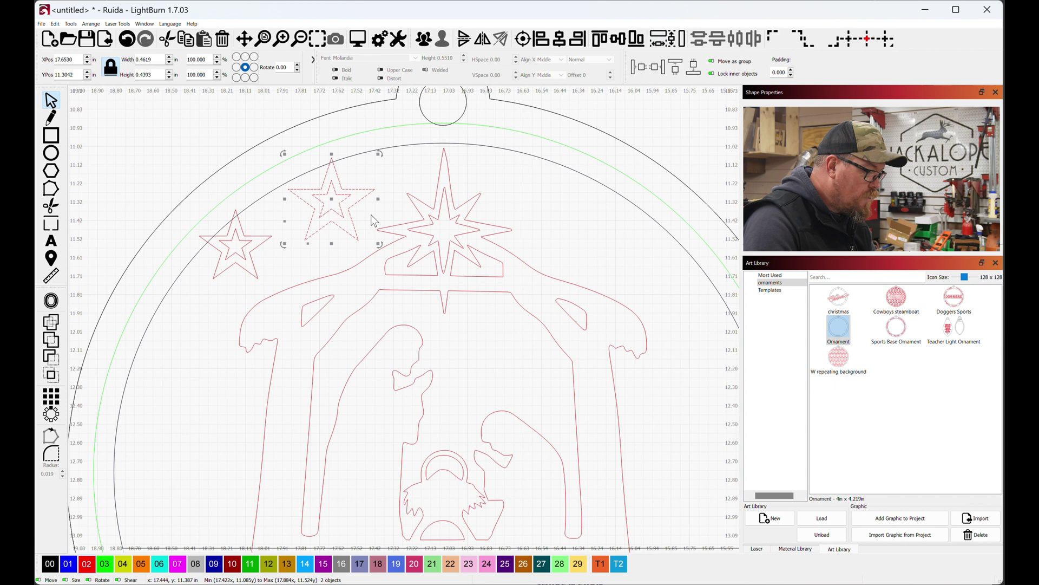
pyautogui.moveTo(381, 150); pyautogui.dragTo(354, 133)
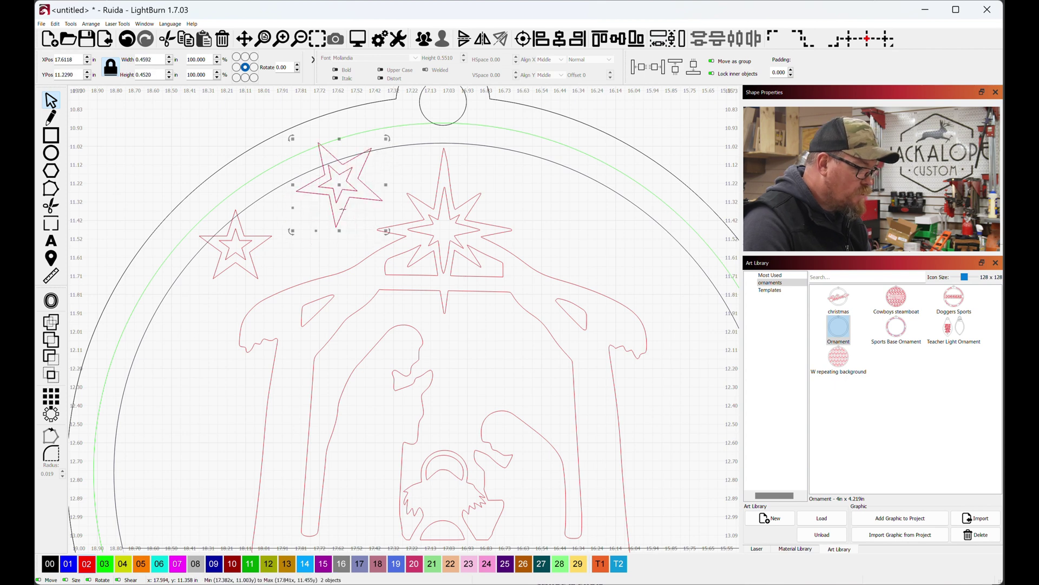
# Place a tilted double star about 0.32 in wide right of the nativity star, with its inner star shrunk to about 0.06 in
pyautogui.moveTo(341, 185); pyautogui.dragTo(545, 194)
pyautogui.moveTo(593, 237); pyautogui.dragTo(542, 216)
pyautogui.moveTo(553, 175); pyautogui.dragTo(556, 182)
pyautogui.scroll(5, 540, 186)
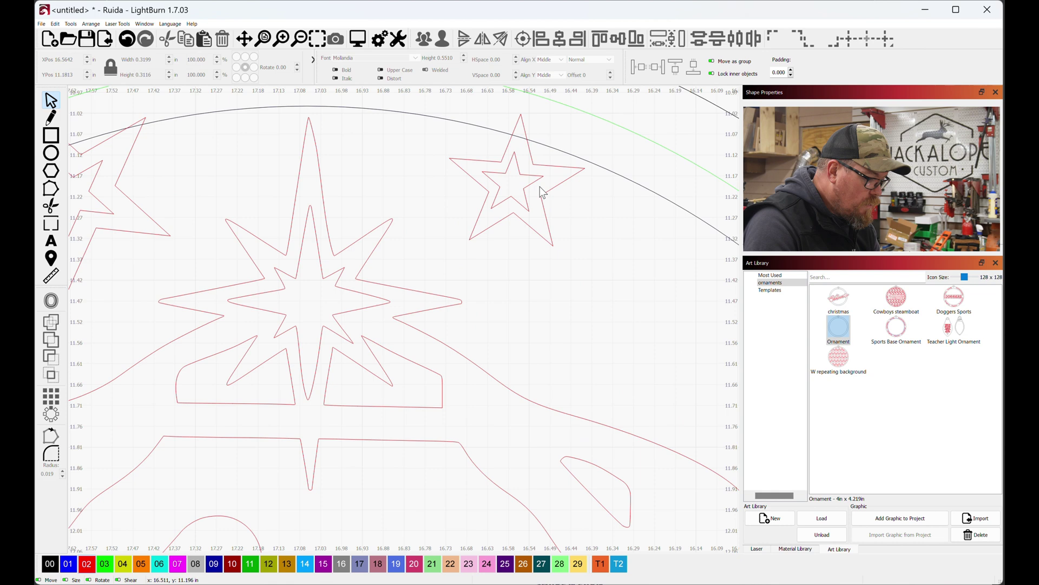
pyautogui.moveTo(466, 140); pyautogui.dragTo(490, 162)
pyautogui.scroll(-5, 472, 199)
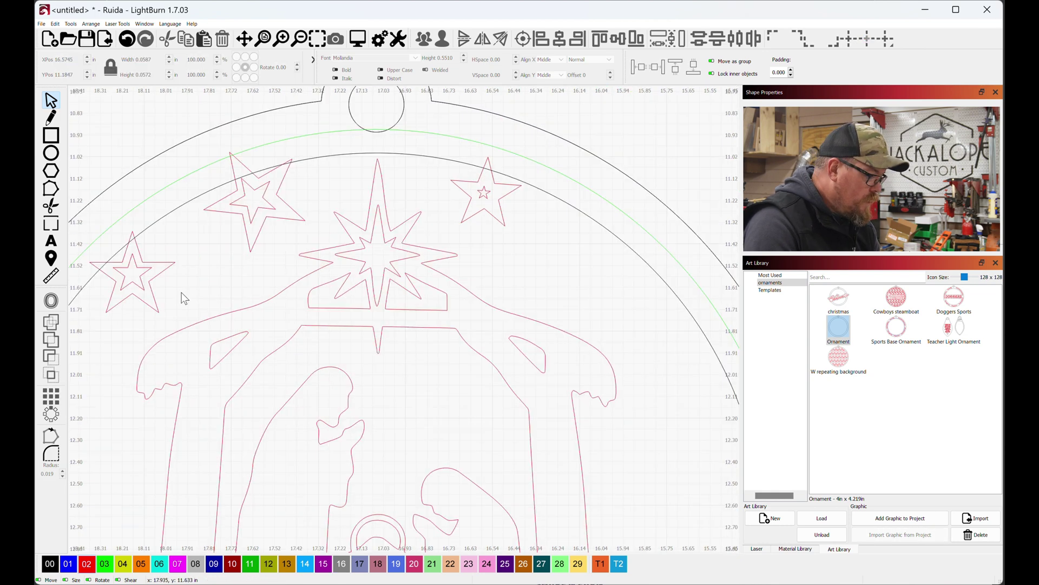
# Scatter more star copies of varied size and tilt along the upper arch on both sides of the nativity star
pyautogui.moveTo(181, 292); pyautogui.dragTo(131, 257)
pyautogui.hotkey('ctrl', 'd')
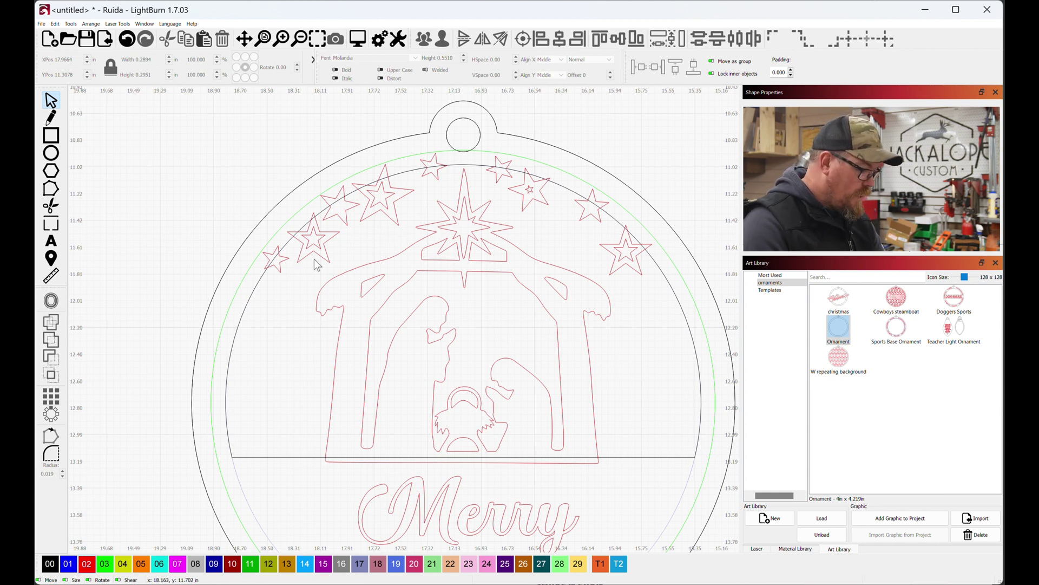
pyautogui.scroll(-3, 287, 452)
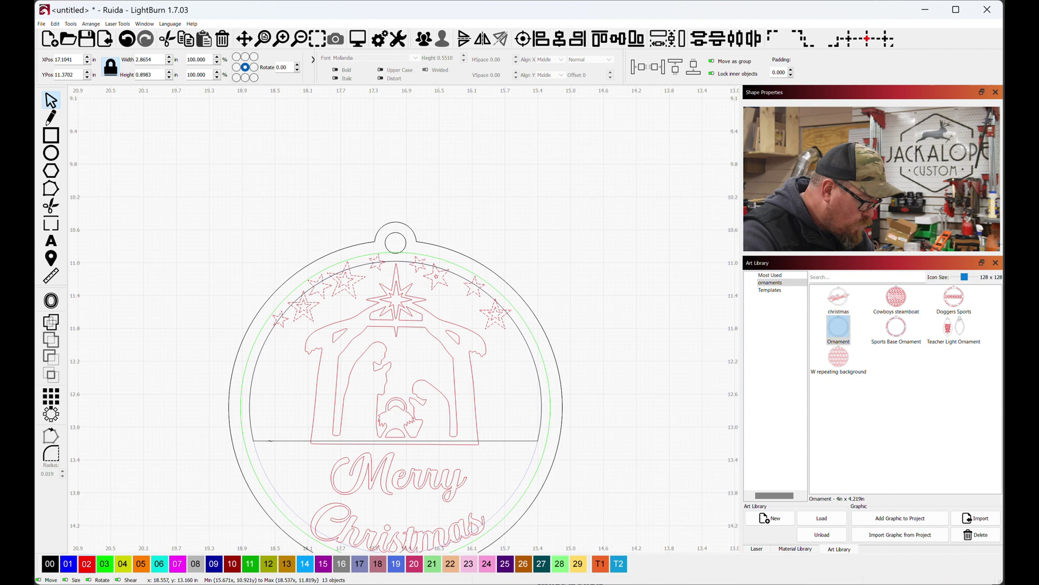
# Group the stars with the front frame and move the frame to the right of the nativity ornament
pyautogui.hotkey('ctrl', 'a')
pyautogui.scroll(-3, 275, 441)
pyautogui.moveTo(386, 398); pyautogui.dragTo(596, 409)
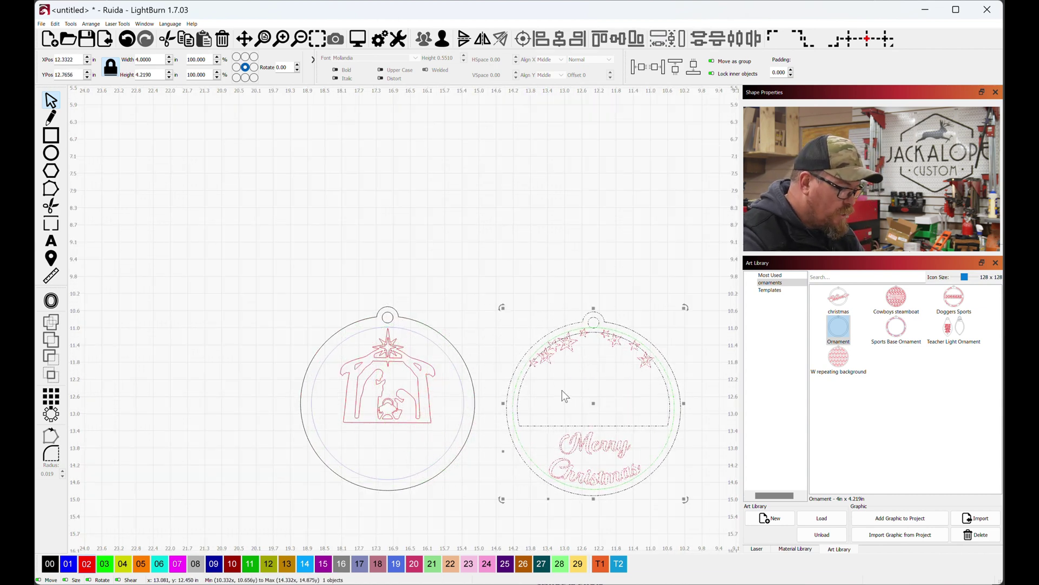
# Lay the starred front frame back over the nativity ornament and examine how the two layers line up
pyautogui.moveTo(599, 407); pyautogui.dragTo(396, 404)
pyautogui.scroll(5, 368, 379)
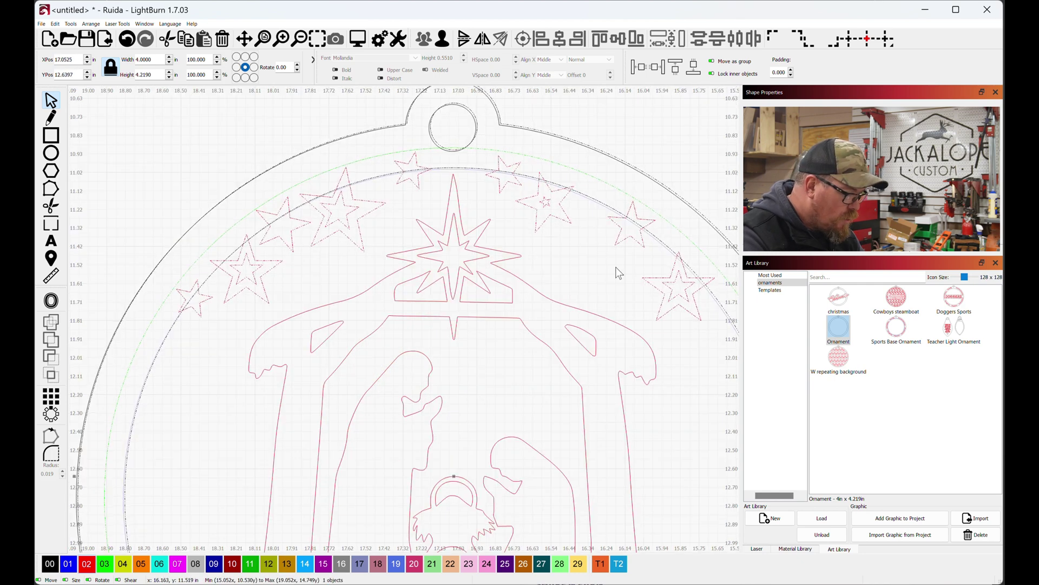
pyautogui.scroll(-3, 562, 271)
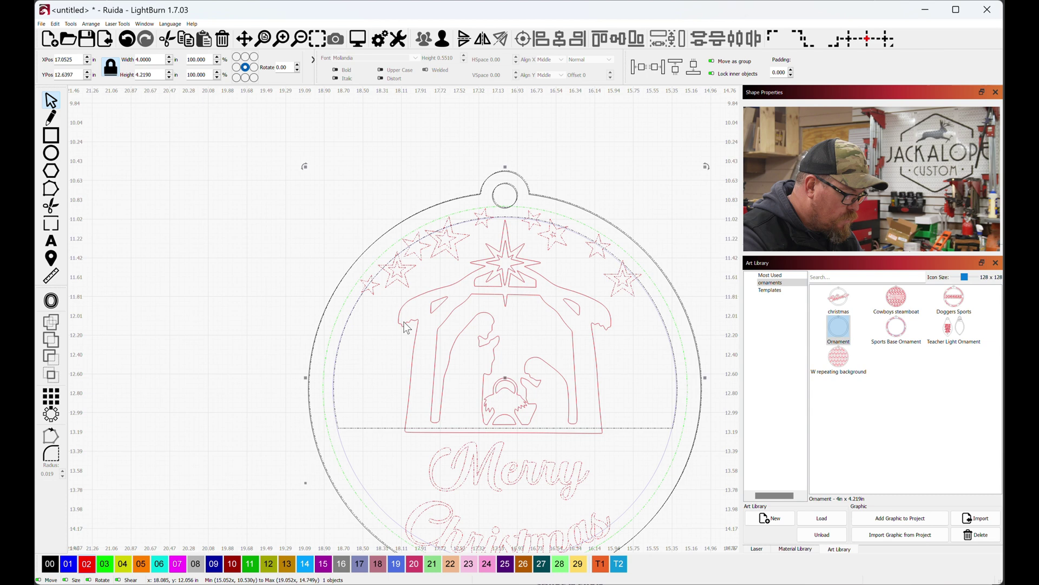
pyautogui.scroll(-2, 586, 254)
# Move the front frame left of the nativity ornament, ungroup it and pull out the small star just right of the hanging hole
pyautogui.moveTo(536, 330); pyautogui.dragTo(243, 307)
pyautogui.click(225, 257)
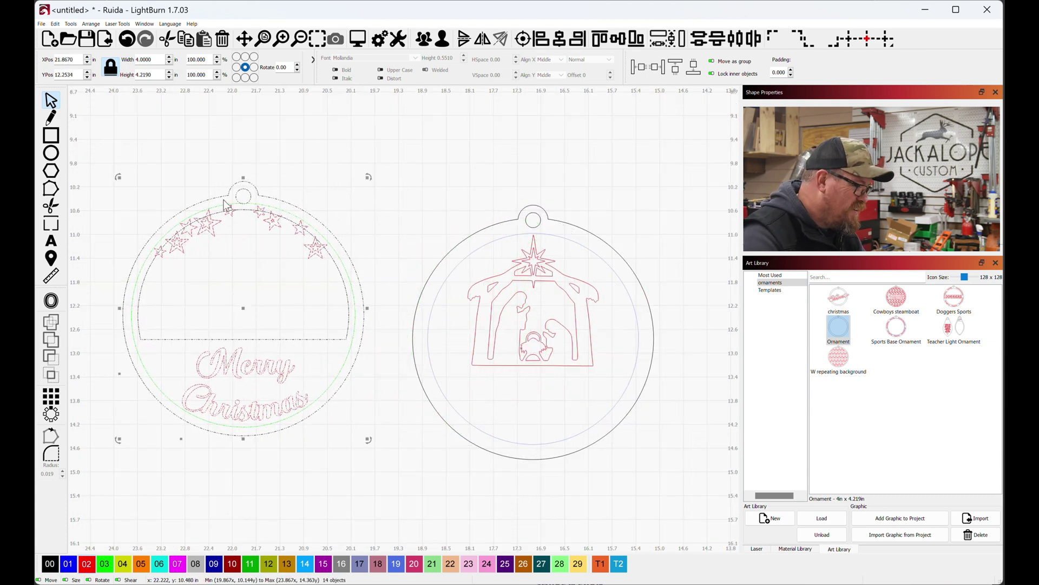
pyautogui.click(256, 211)
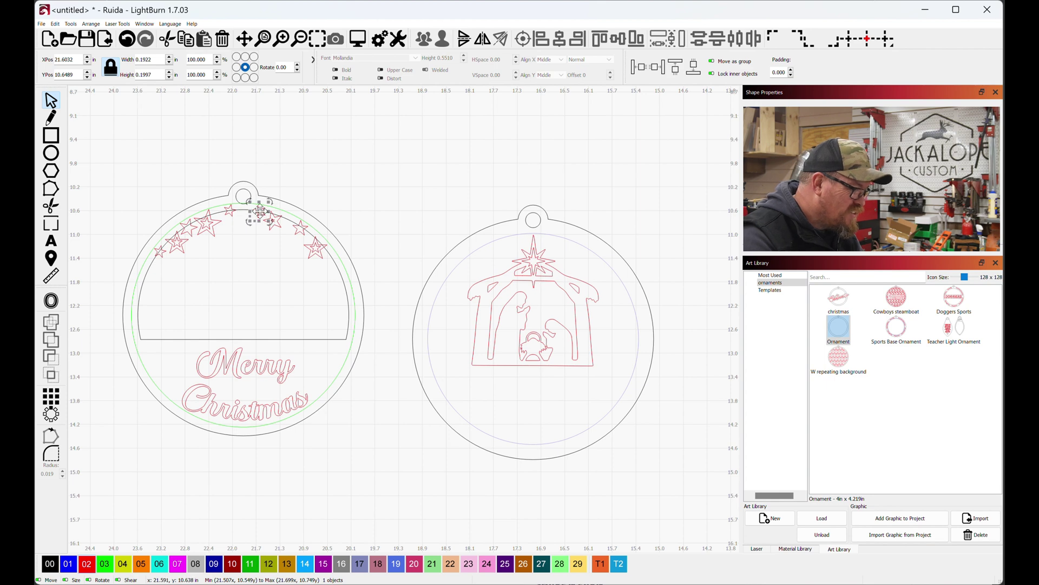
pyautogui.moveTo(258, 212); pyautogui.dragTo(430, 196)
# Regroup the front frame with its remaining stars and align it exactly over the nativity ornament
pyautogui.click(351, 368)
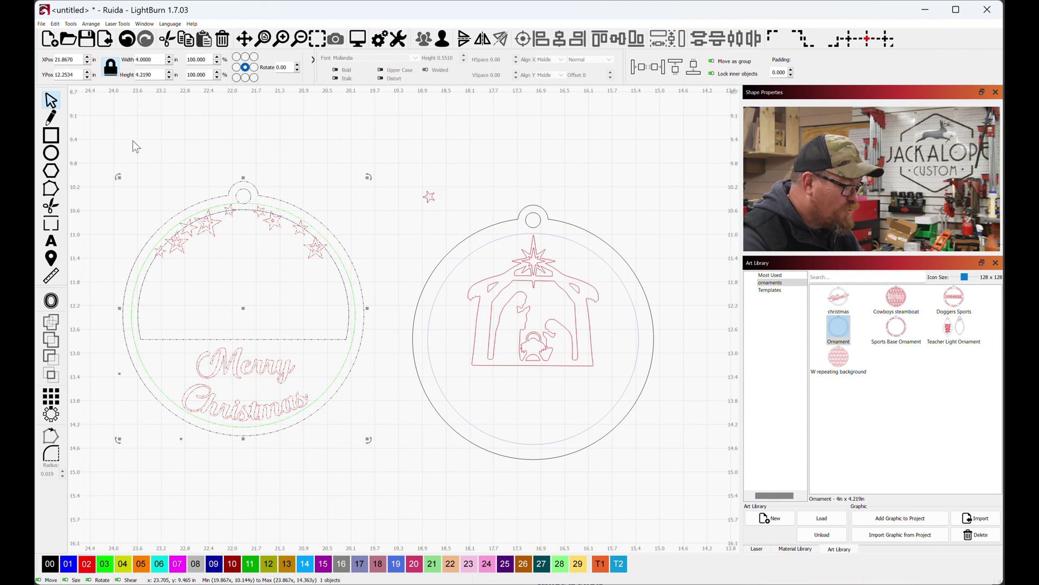
pyautogui.moveTo(246, 310); pyautogui.dragTo(533, 332)
pyautogui.scroll(5, 384, 212)
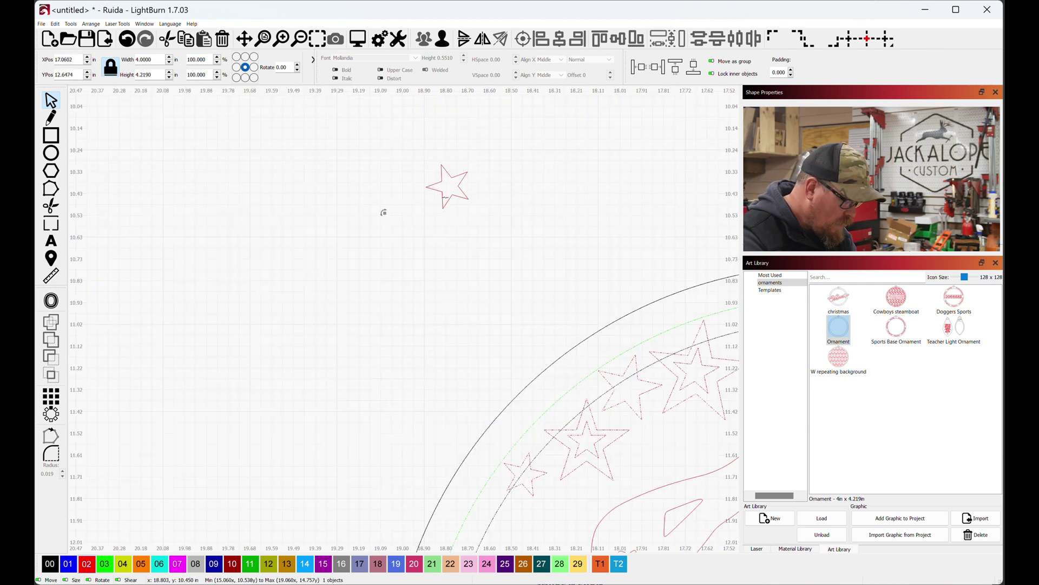
# Move the loose small star into the gap between the left-hand stars and the stable roof
pyautogui.click(452, 197)
pyautogui.scroll(-2, 478, 195)
pyautogui.moveTo(472, 185); pyautogui.dragTo(573, 323)
pyautogui.scroll(3, 574, 323)
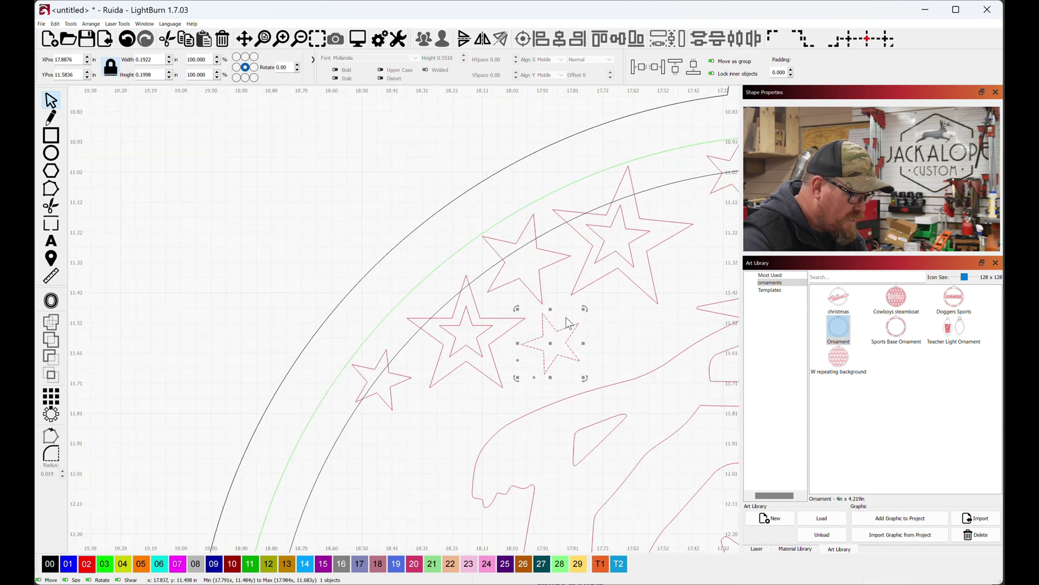
pyautogui.scroll(1, 576, 331)
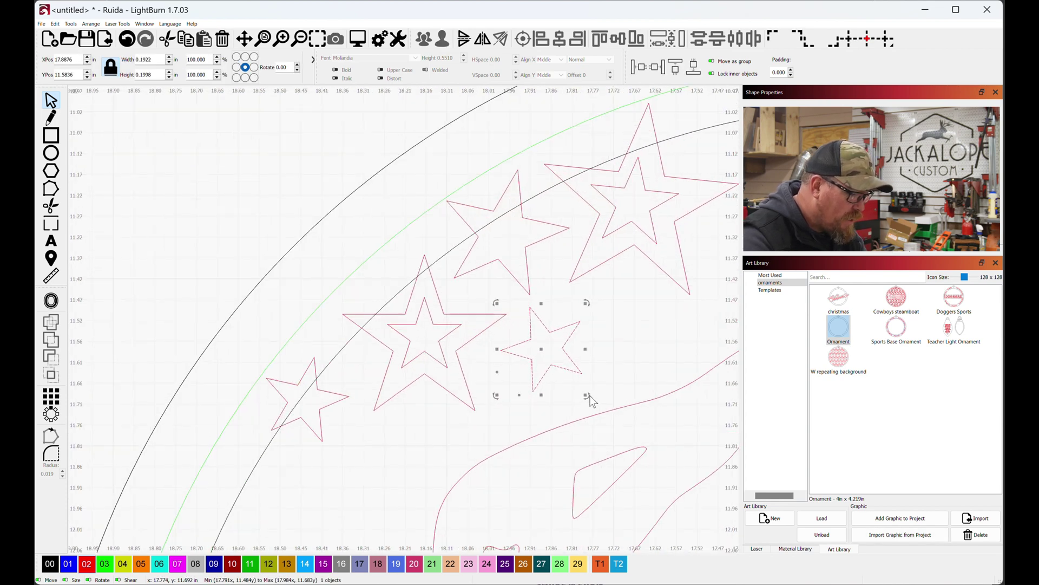
# Shrink the loose star to about 0.06 in wide and place a copy of it to its right
pyautogui.moveTo(586, 394); pyautogui.dragTo(536, 346)
pyautogui.hotkey('ctrl', 'c')
pyautogui.hotkey('ctrl', 'v')
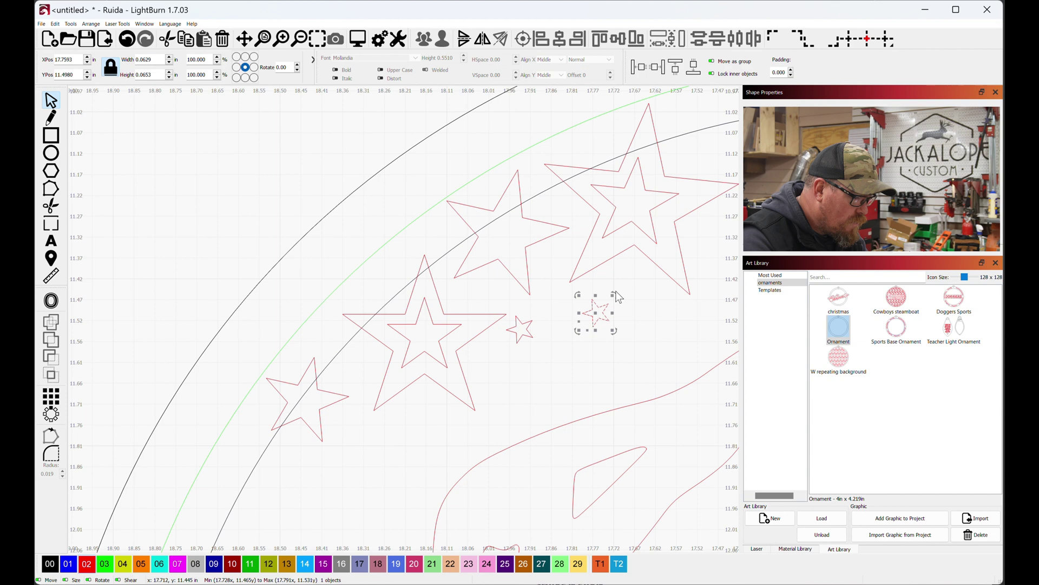
# Rotate the right-hand loose small star and place two more copies in the gap between the large left stars and the stable roof
pyautogui.moveTo(615, 292); pyautogui.dragTo(628, 301)
pyautogui.hotkey('ctrl', 'c')
pyautogui.hotkey('ctrl', 'v')
pyautogui.moveTo(591, 349); pyautogui.dragTo(583, 343)
pyautogui.scroll(-2, 577, 368)
pyautogui.moveTo(491, 347); pyautogui.dragTo(558, 330)
# Scatter further copies of the small star, turned at varied angles, around the central star and across both sides of the sky
pyautogui.hotkey('ctrl', 'v')
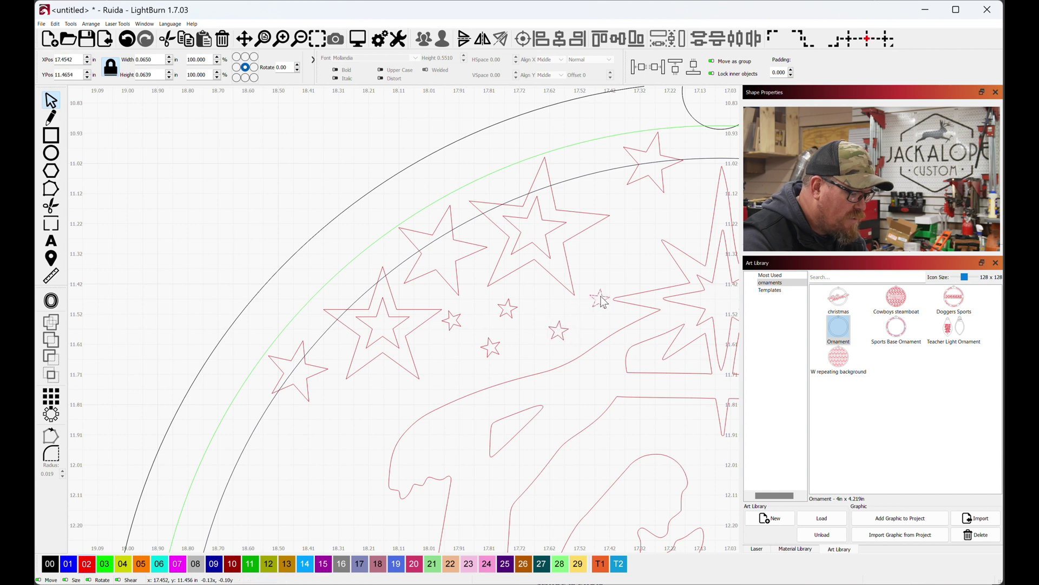
pyautogui.click(599, 294)
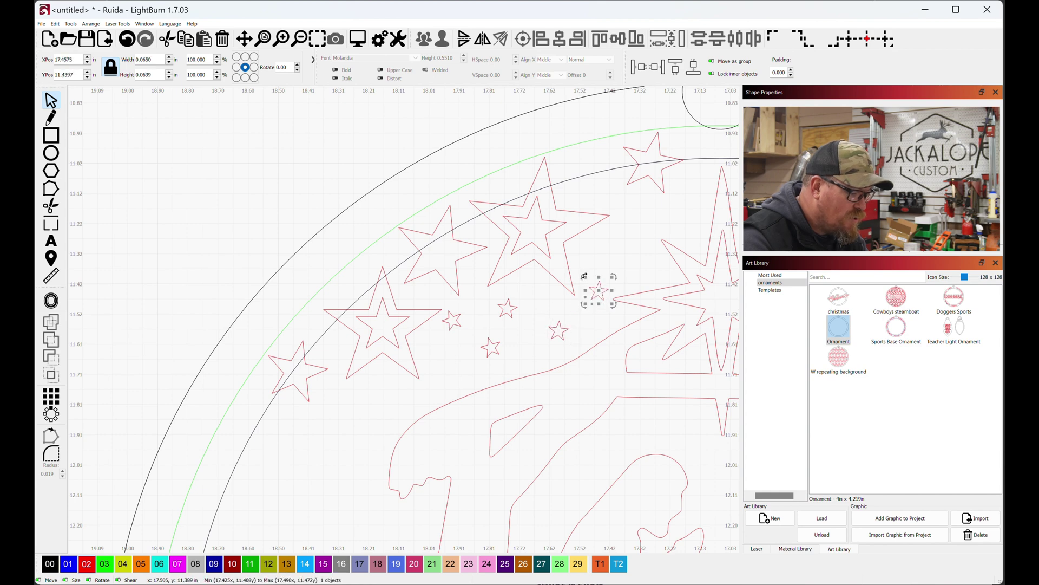
pyautogui.moveTo(585, 275); pyautogui.dragTo(575, 286)
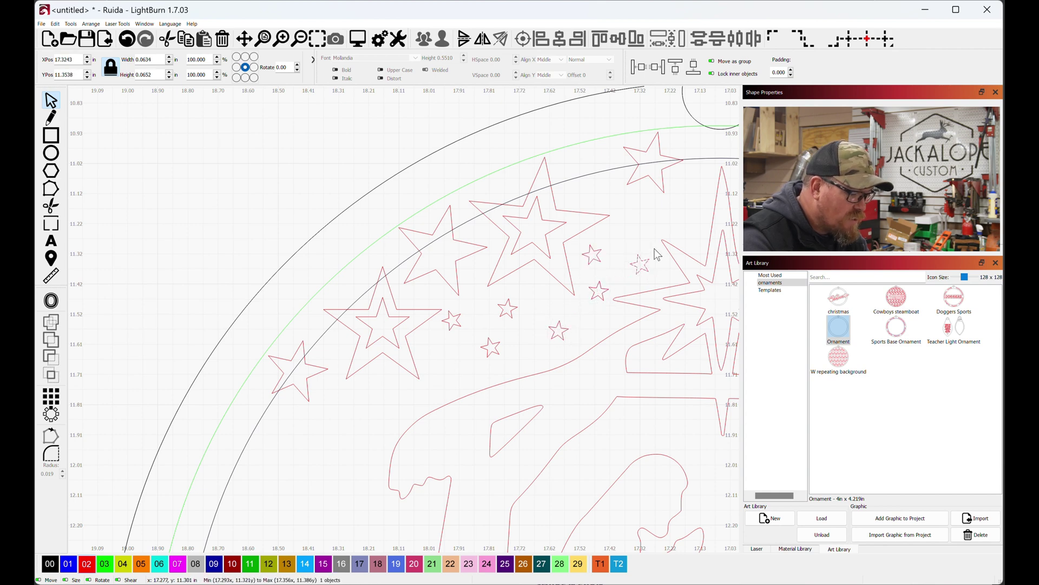
pyautogui.moveTo(654, 250); pyautogui.dragTo(658, 255)
pyautogui.scroll(-3, 555, 354)
pyautogui.scroll(-2, 614, 352)
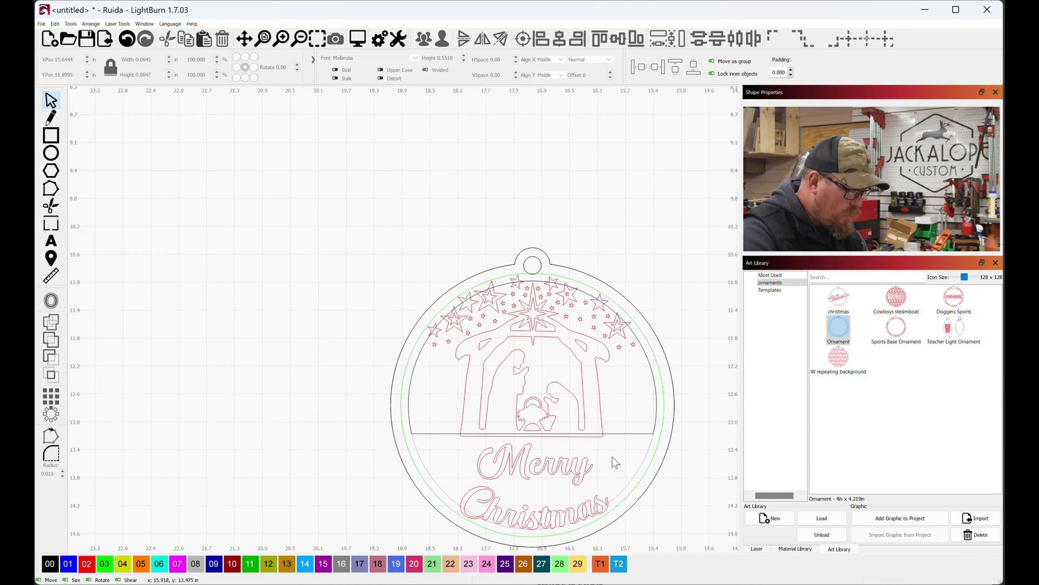
# Look at the reference ornament's web page, switch to the font character viewer and examine the Webdings symbols for a suitable decoration
pyautogui.hotkey('alt', 'Tab')
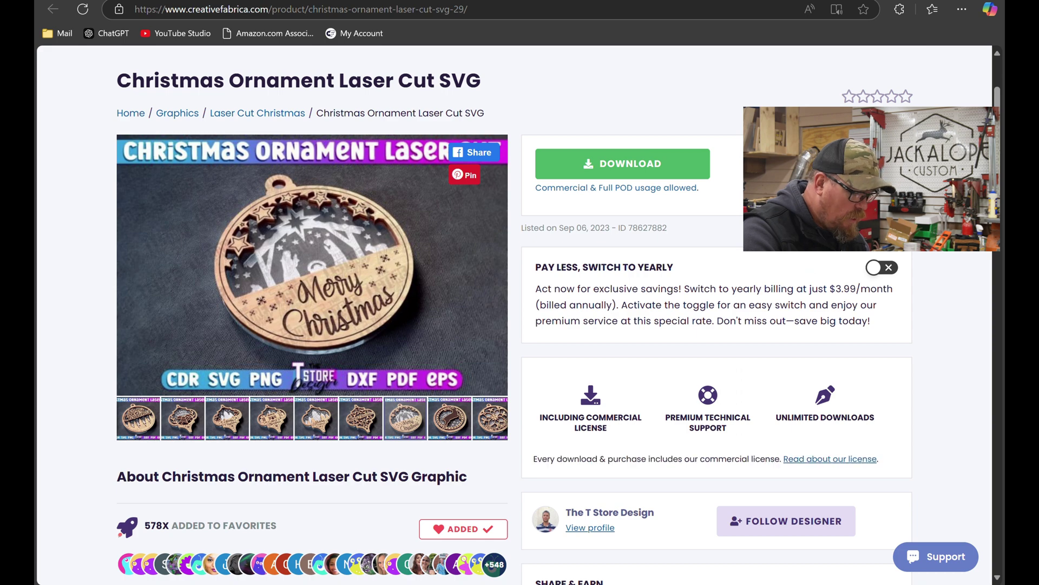
pyautogui.moveTo(726, 584)
pyautogui.click(726, 531)
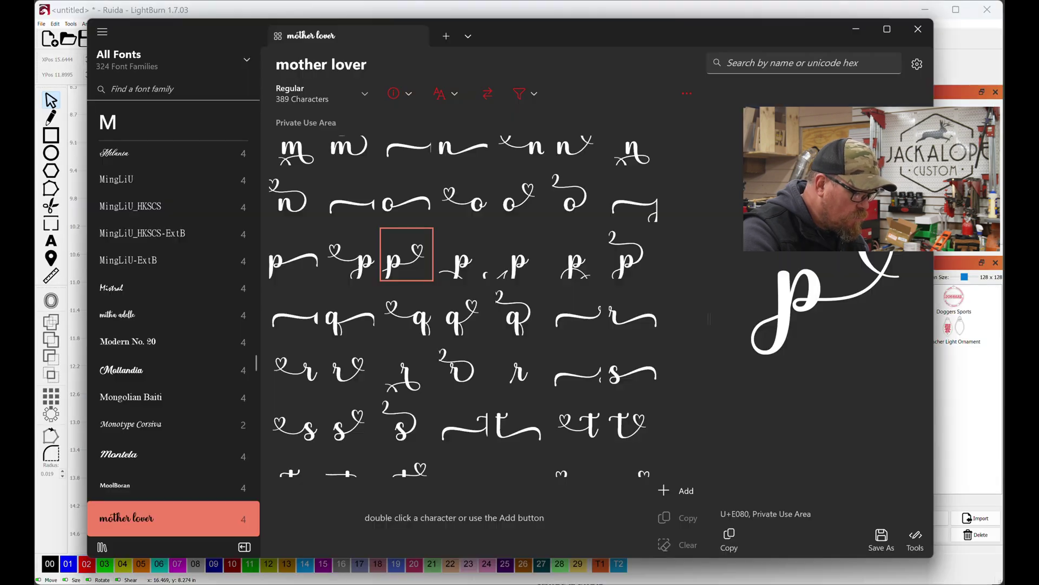
pyautogui.scroll(-20, 150, 401)
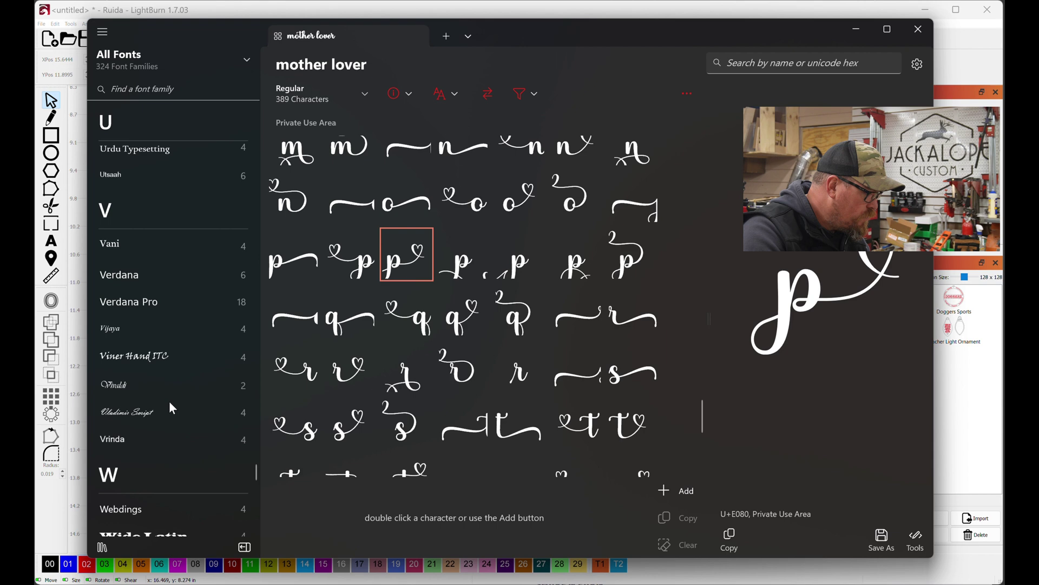
pyautogui.click(171, 167)
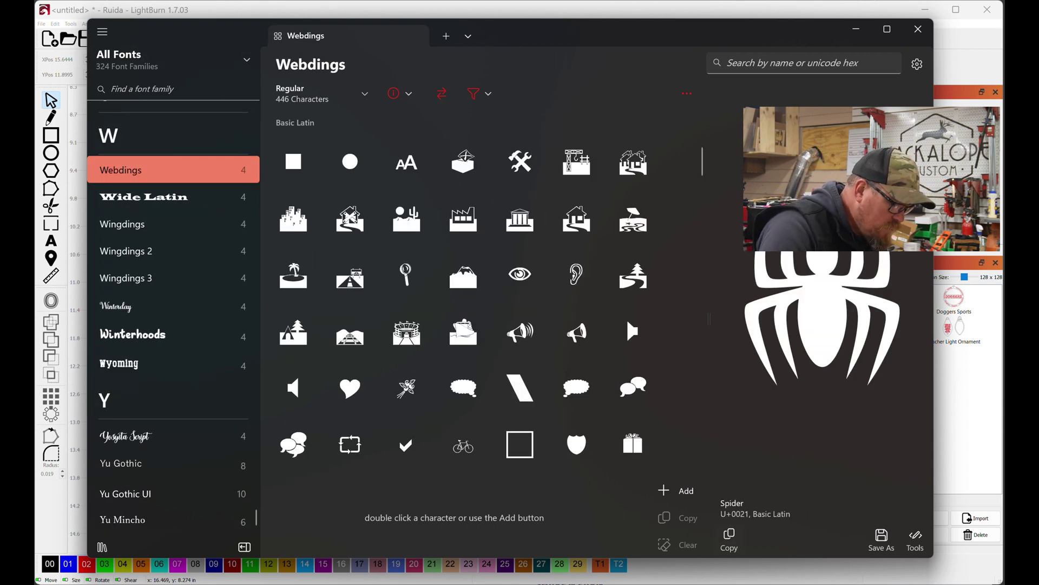
pyautogui.moveTo(726, 584)
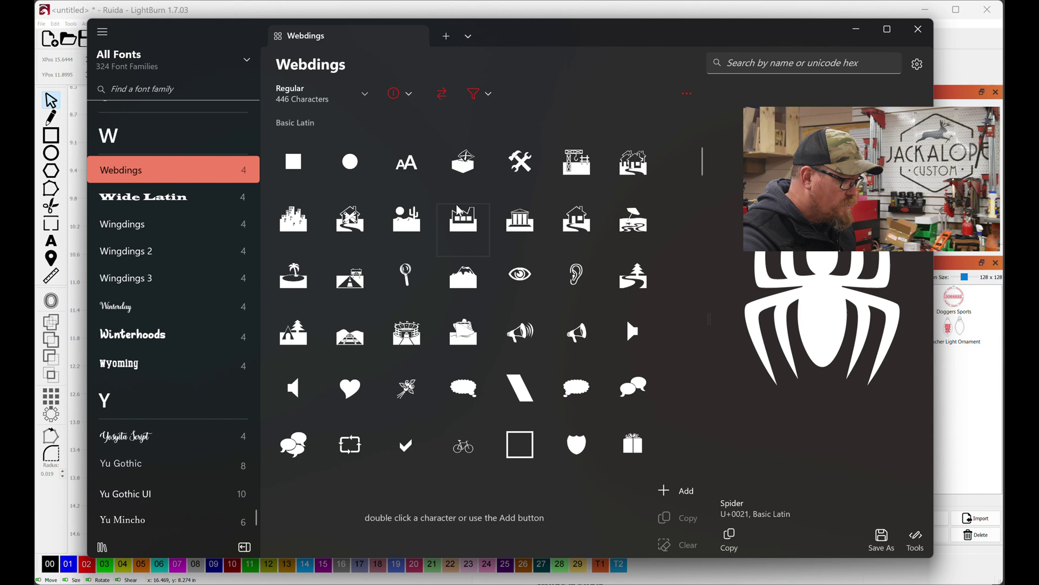
pyautogui.scroll(-15, 493, 275)
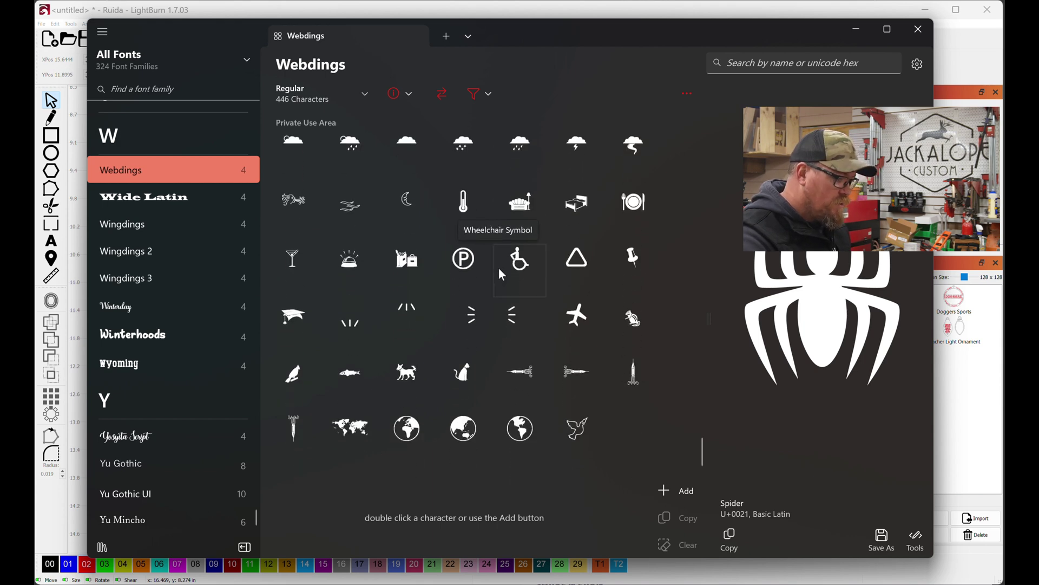
# Find the Eight Pointed Black Star in the Wingdings font and copy the character
pyautogui.click(163, 224)
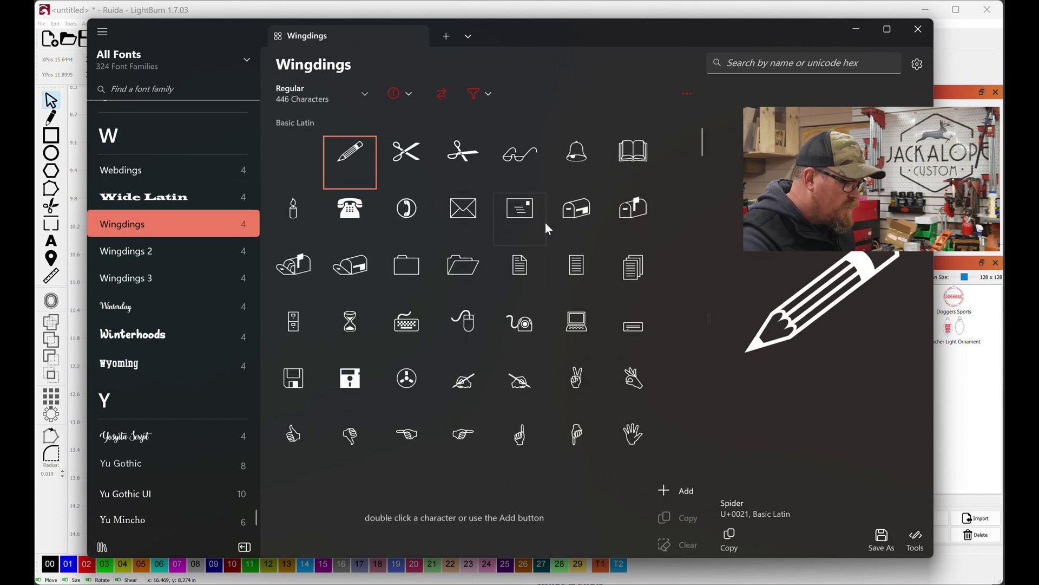
pyautogui.scroll(-10, 546, 227)
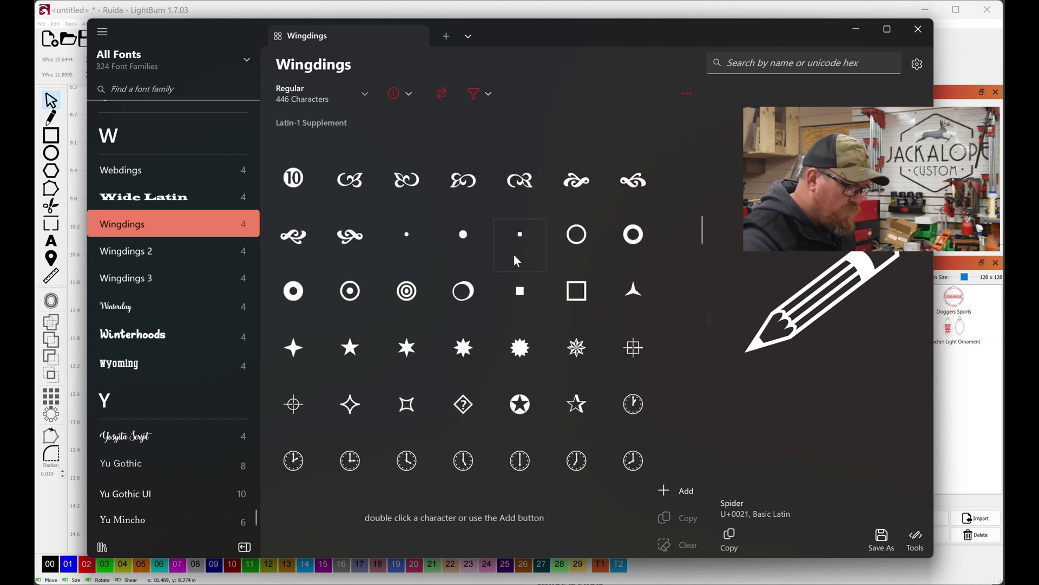
pyautogui.scroll(-2, 517, 261)
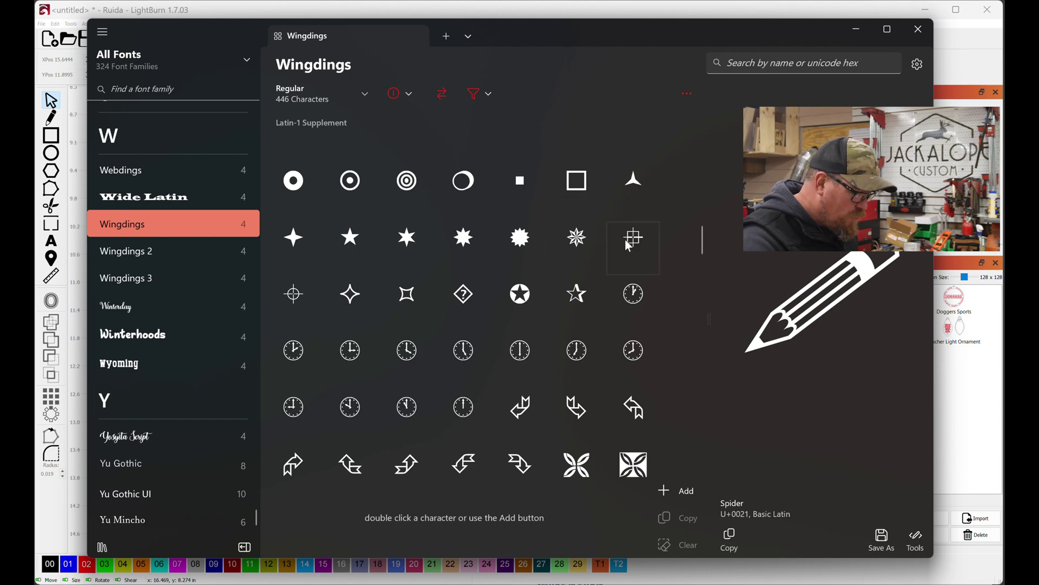
pyautogui.click(464, 238)
pyautogui.click(729, 537)
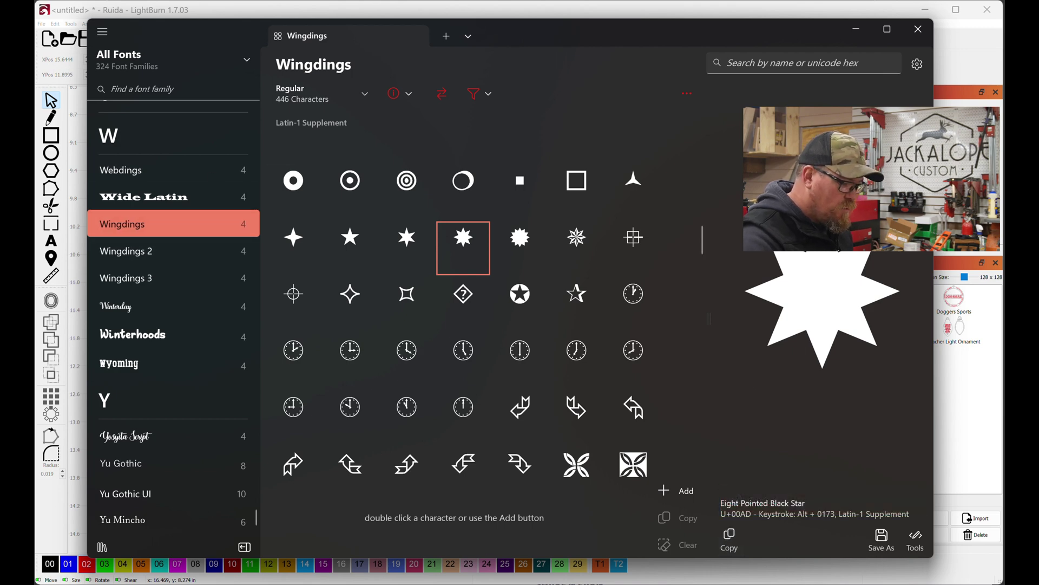
# Switch back to LightBurn and insert the copied eight-pointed star as Wingdings text in the empty area left of the ornament
pyautogui.hotkey('alt', 'Tab')
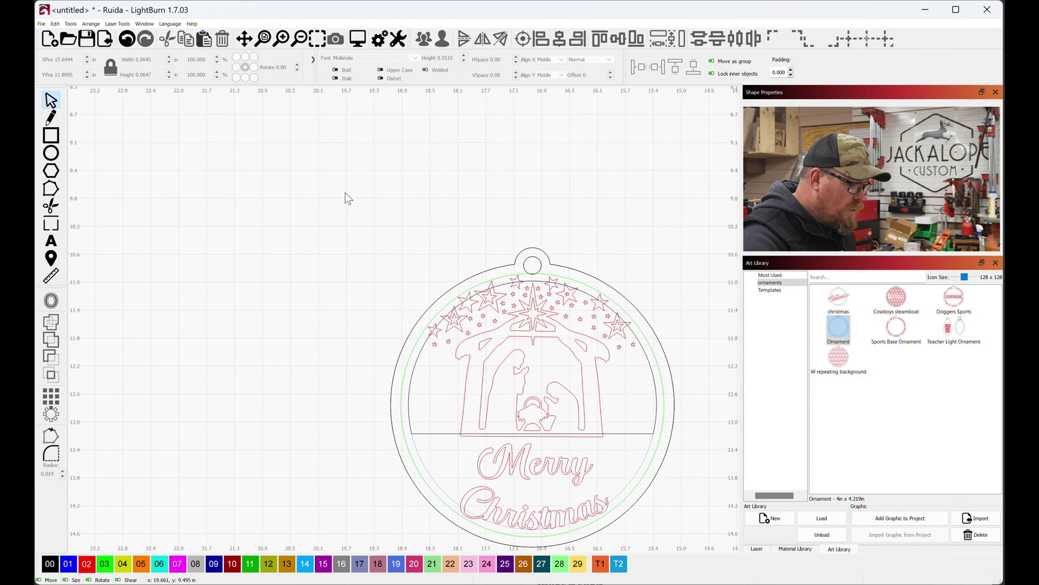
pyautogui.click(51, 240)
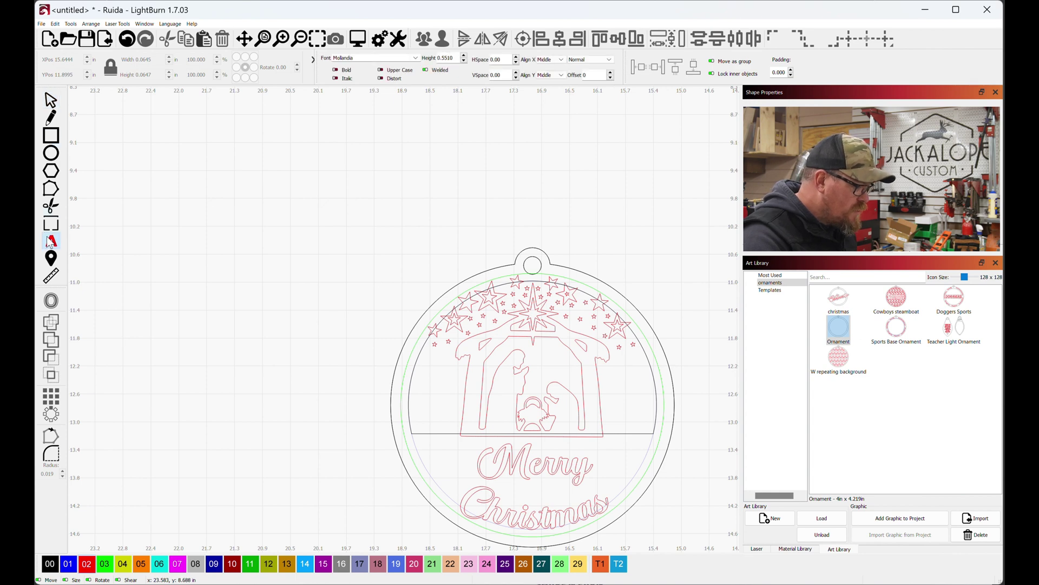
pyautogui.click(416, 58)
pyautogui.moveTo(421, 173); pyautogui.dragTo(415, 226)
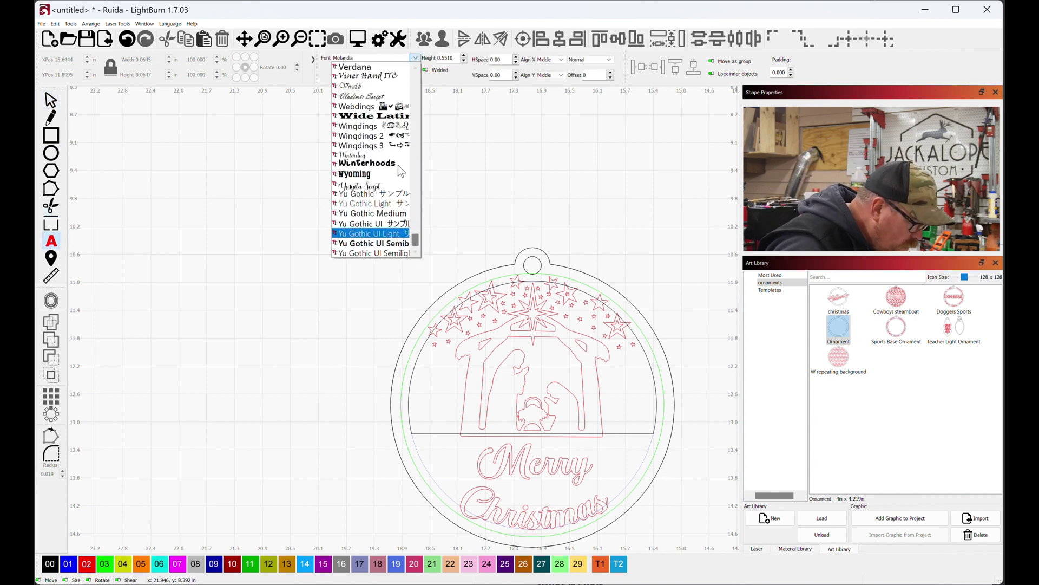
pyautogui.click(358, 126)
pyautogui.click(316, 244)
pyautogui.hotkey('ctrl', 'v')
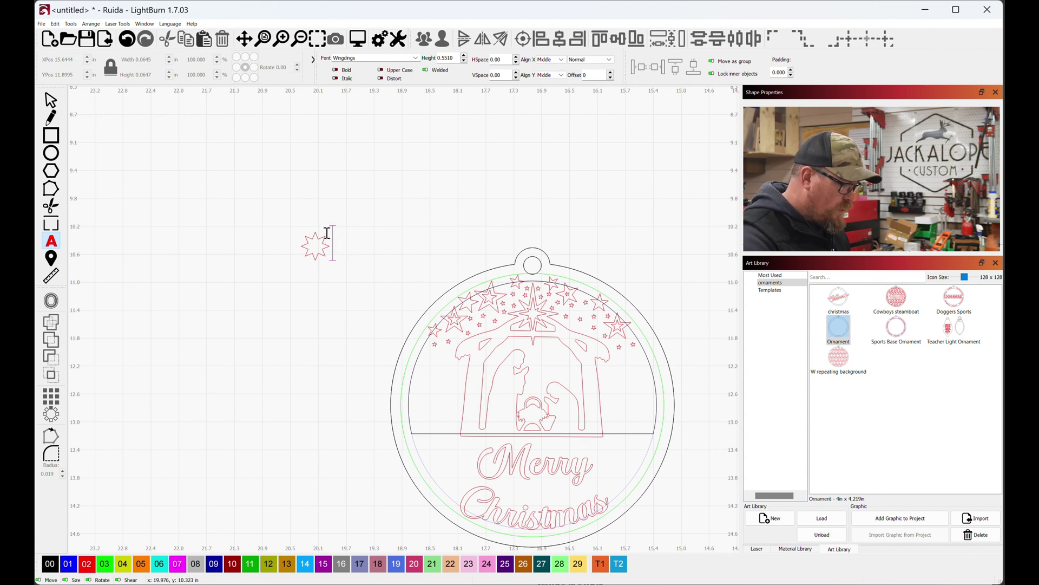
# Convert the eight-pointed star text to a path and move it to the left of the word "Merry"
pyautogui.press('Escape')
pyautogui.rightClick(316, 247)
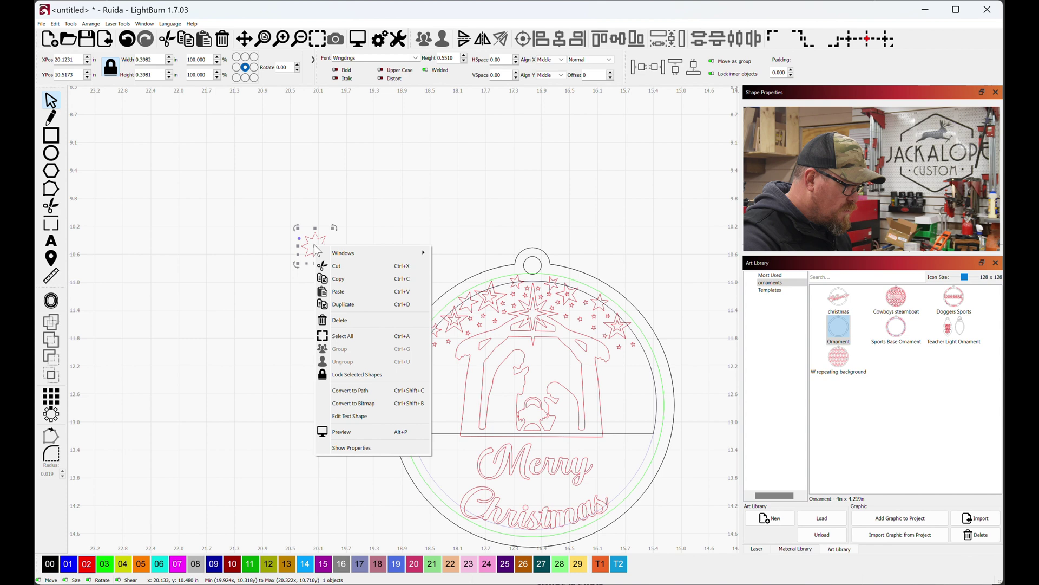
pyautogui.click(338, 373)
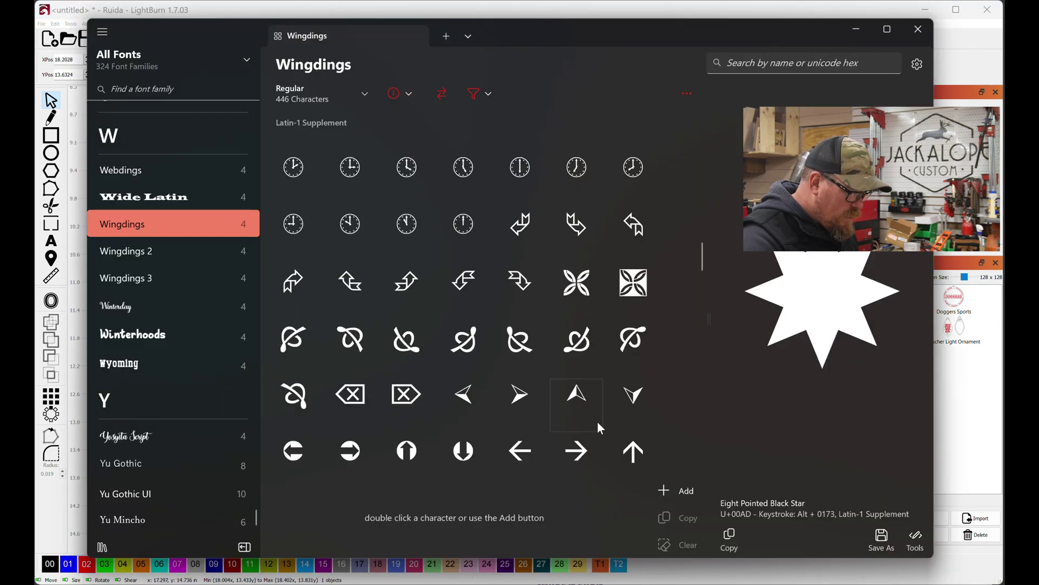
# Add the White Concave-Sided Diamond from Wingdings as a path outline to the right of the word "Merry"
pyautogui.scroll(-1, 598, 425)
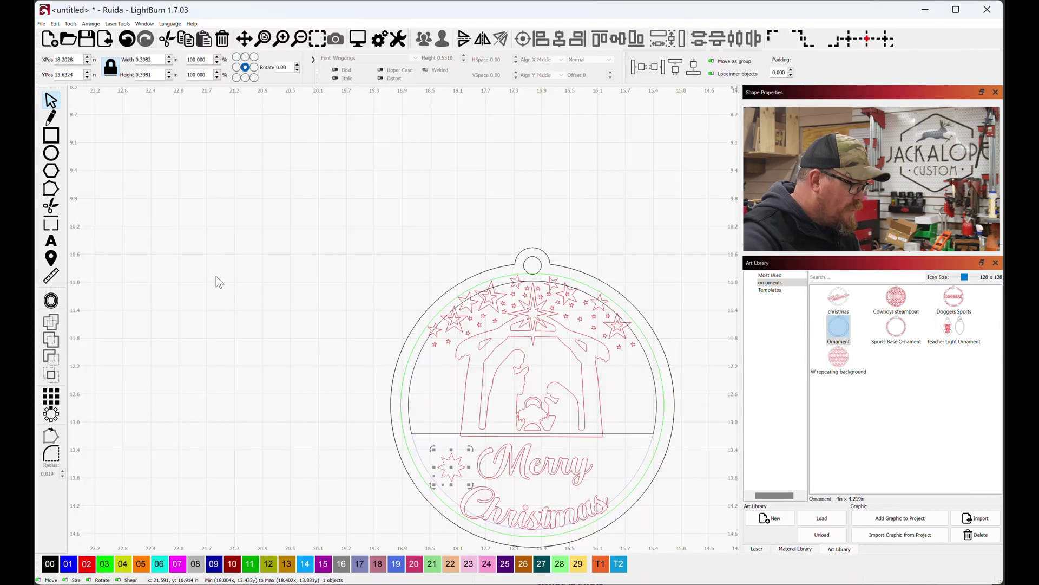
pyautogui.click(210, 273)
pyautogui.click(52, 241)
pyautogui.click(150, 252)
pyautogui.hotkey('ctrl', 'v')
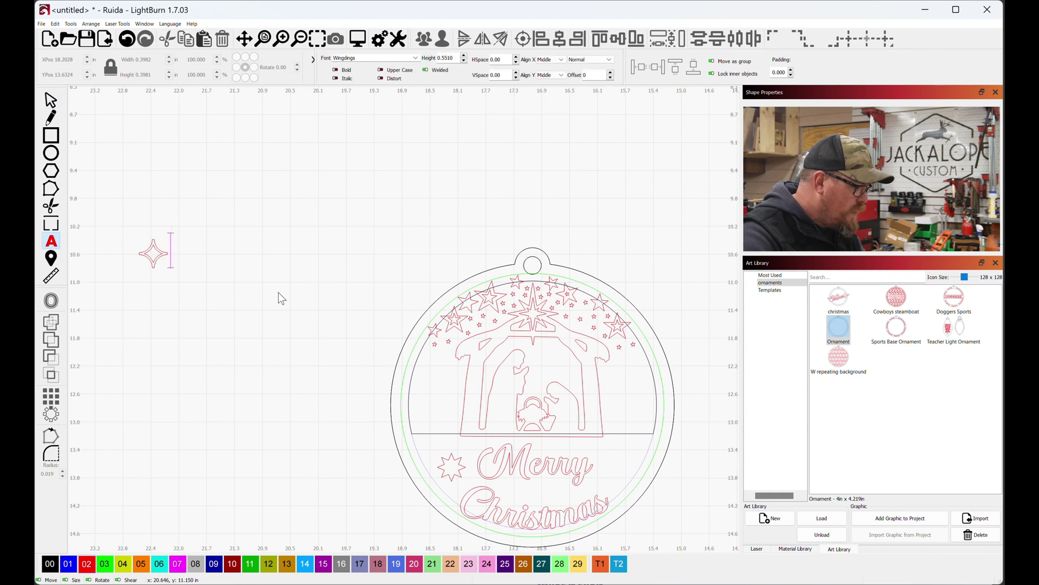
pyautogui.press('Escape')
pyautogui.rightClick(157, 259)
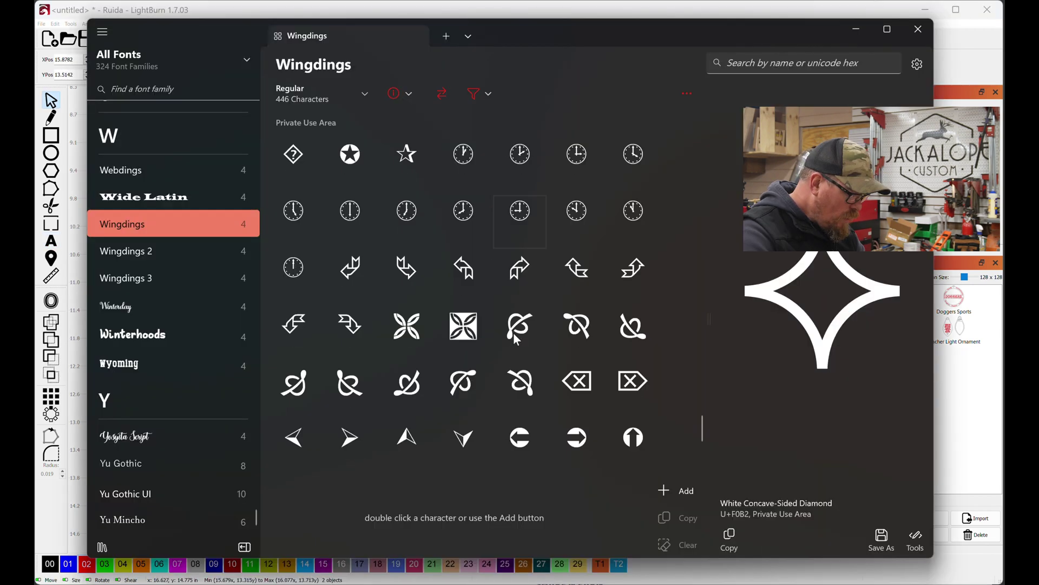
# Insert the X-shaped symbol with four small squares from Wingdings 2 left of the ornament and convert it to a path
pyautogui.scroll(-2, 512, 332)
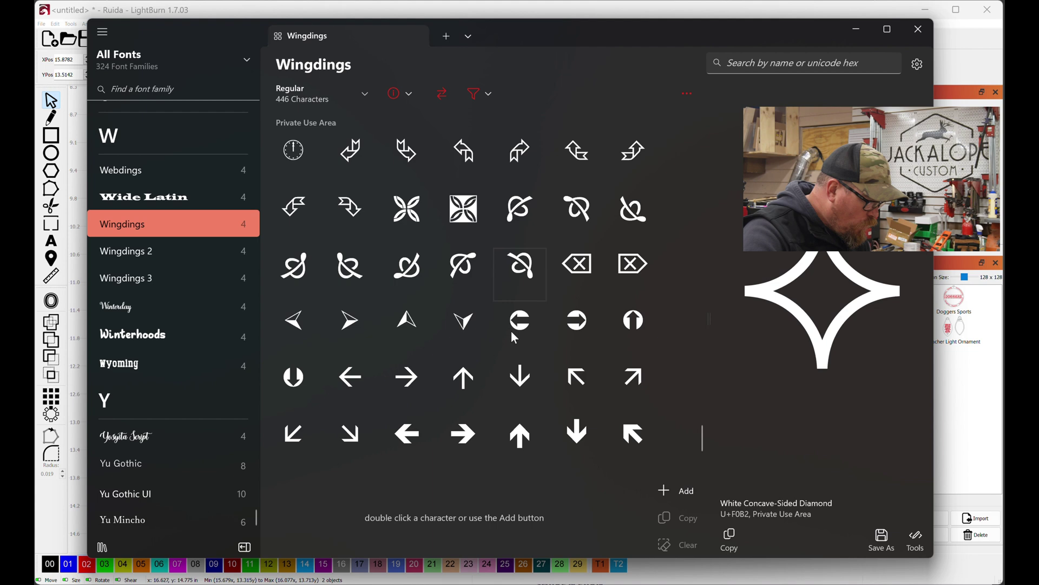
pyautogui.press('Down')
pyautogui.scroll(-3, 468, 341)
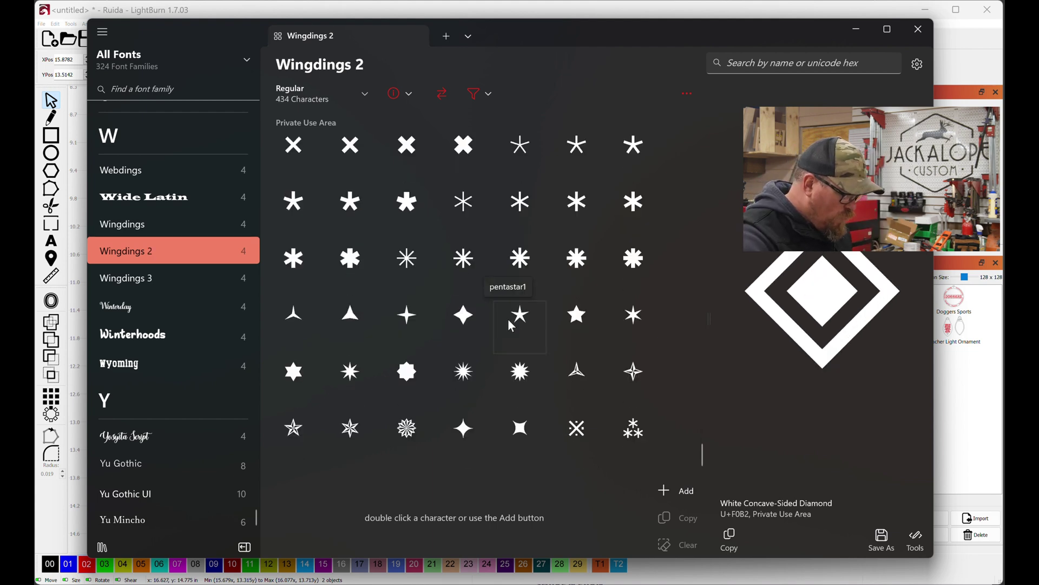
pyautogui.click(565, 455)
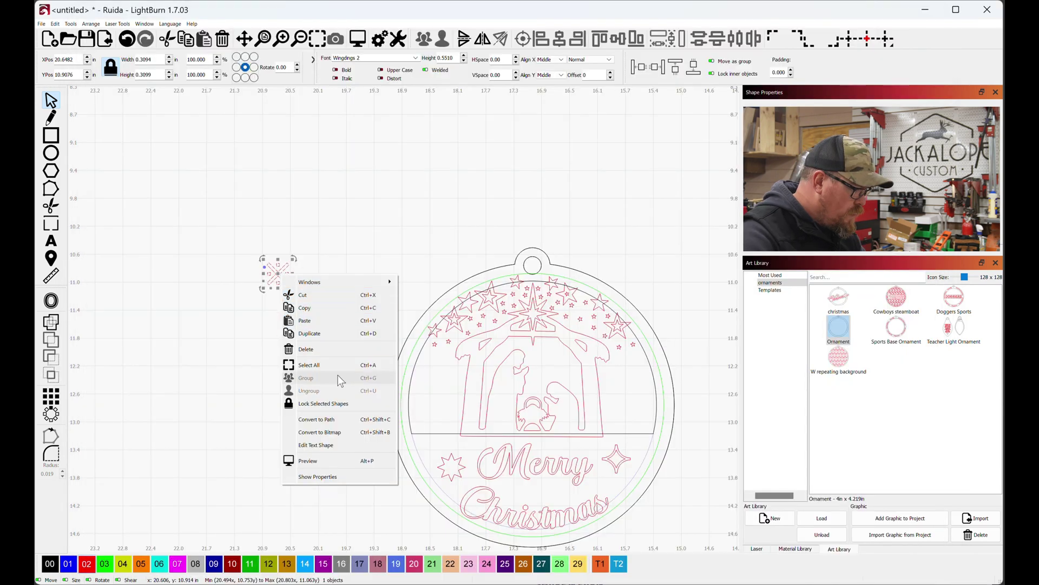
pyautogui.click(316, 419)
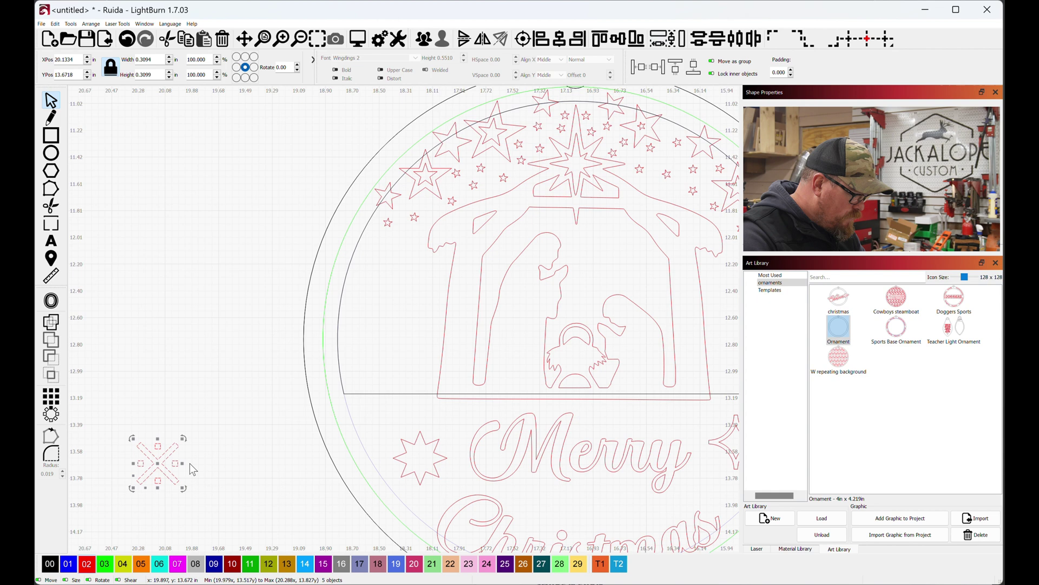
# Group all five pieces of the X-shaped symbol into one object
pyautogui.click(174, 462)
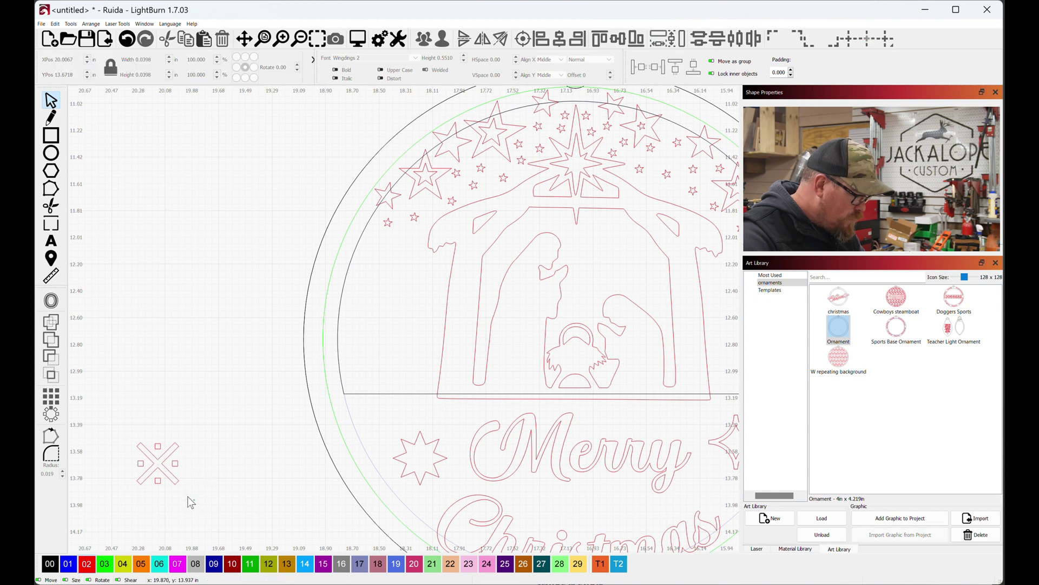
pyautogui.moveTo(196, 507); pyautogui.dragTo(128, 419)
pyautogui.hotkey('ctrl', 'g')
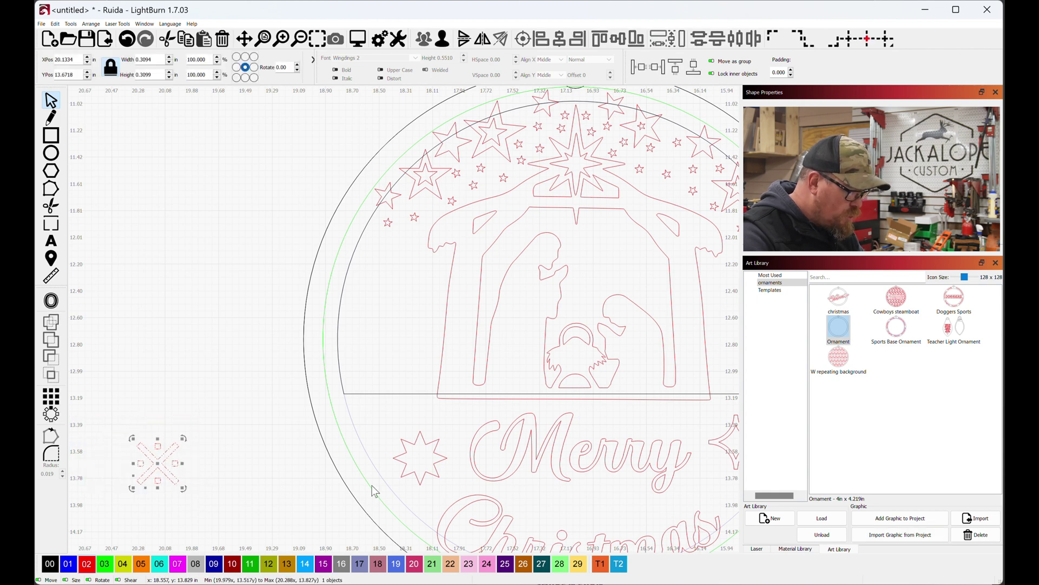
# Shrink the diamond and eight-pointed star to about 0.14 in wide, and the X symbol to about 0.17 in, placed above the eight-pointed star
pyautogui.scroll(-1, 572, 476)
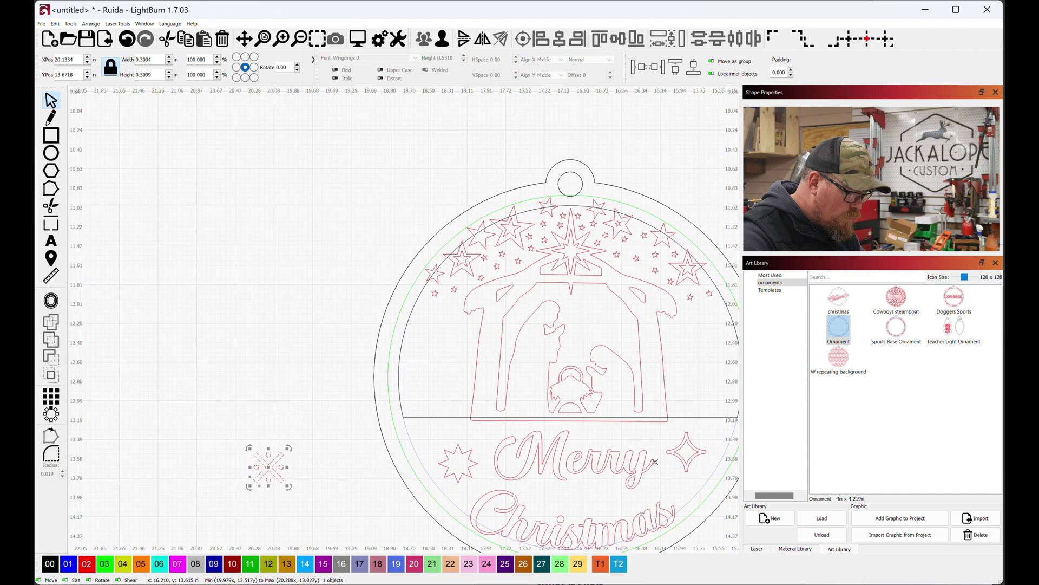
pyautogui.click(683, 454)
pyautogui.moveTo(575, 450); pyautogui.dragTo(537, 496)
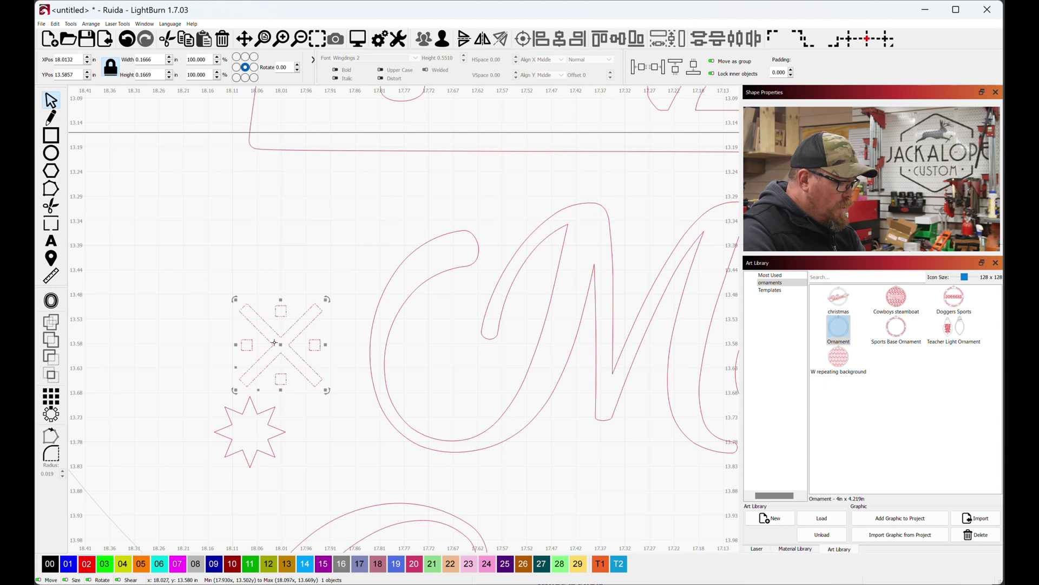
# Place a copy of the X symbol up and to the left of the original and rotate it 45 degrees into a plus
pyautogui.moveTo(274, 342); pyautogui.dragTo(211, 240)
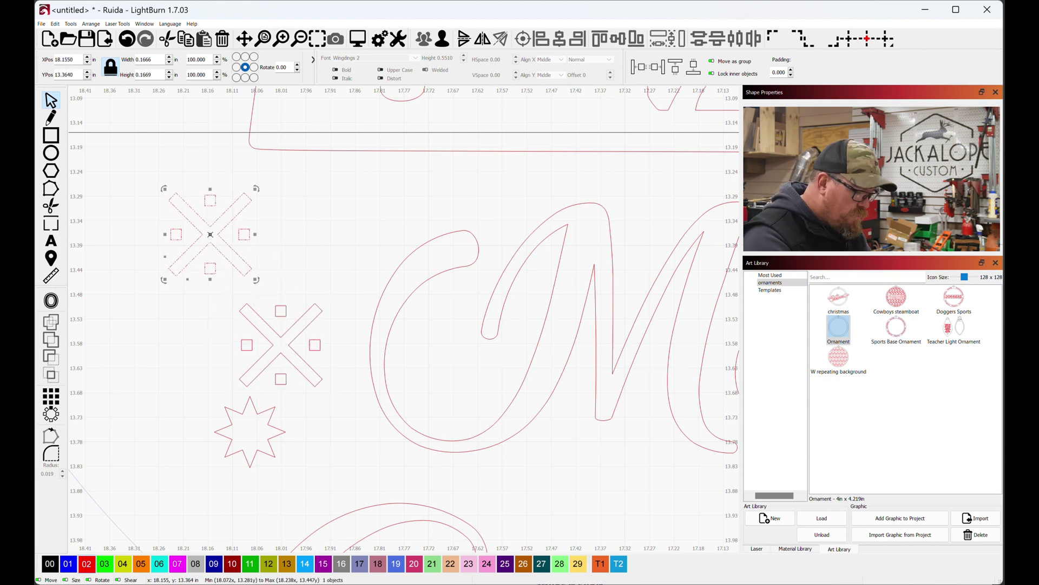
pyautogui.hotkey('shift', '.')
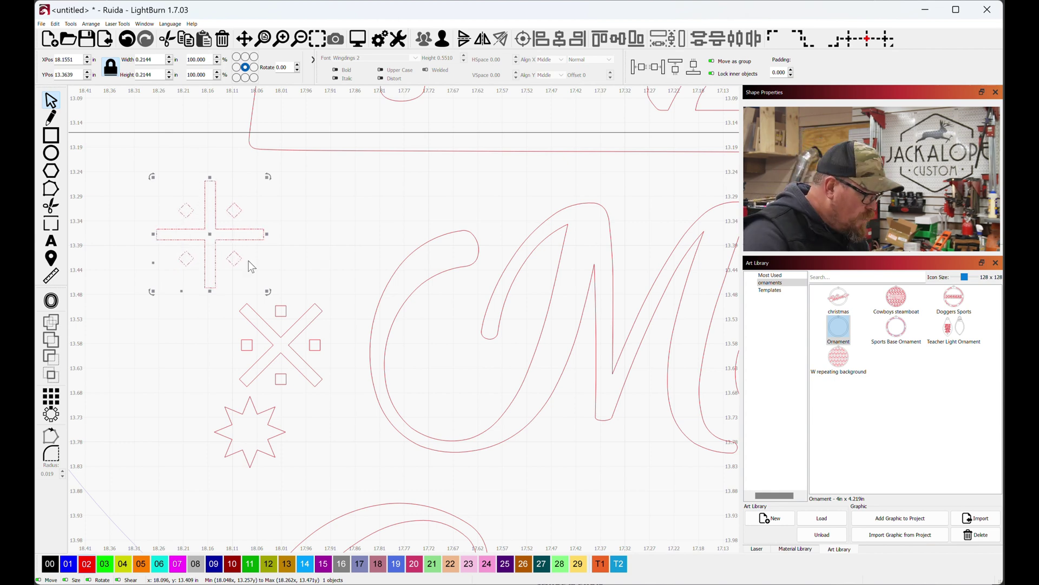
# Rotate the four-pointed diamond star beside "Merry" by 45 degrees and place an upright copy to its right
pyautogui.scroll(-1, 336, 316)
pyautogui.moveTo(336, 316); pyautogui.dragTo(200, 294)
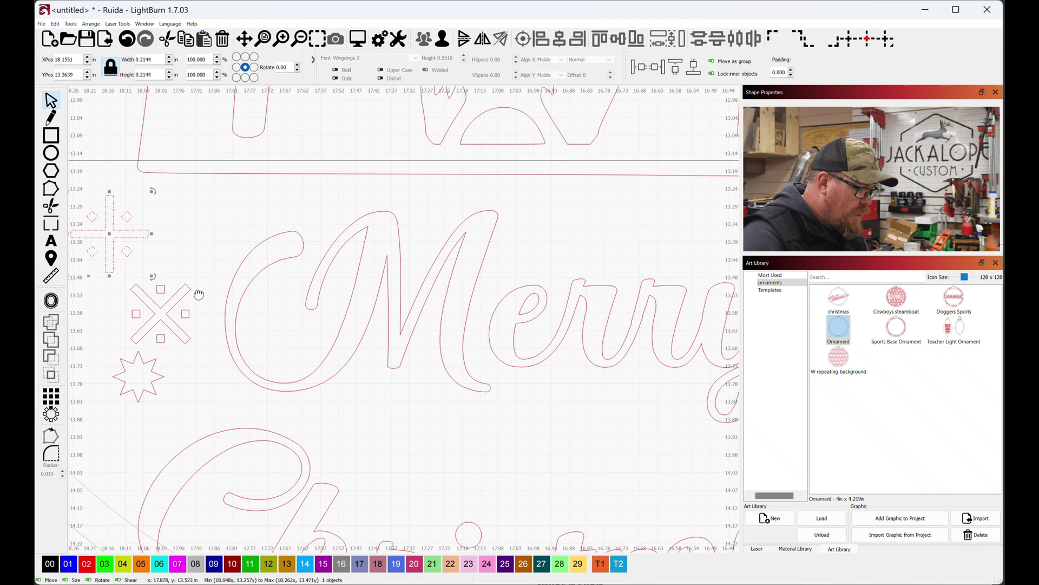
pyautogui.click(564, 302)
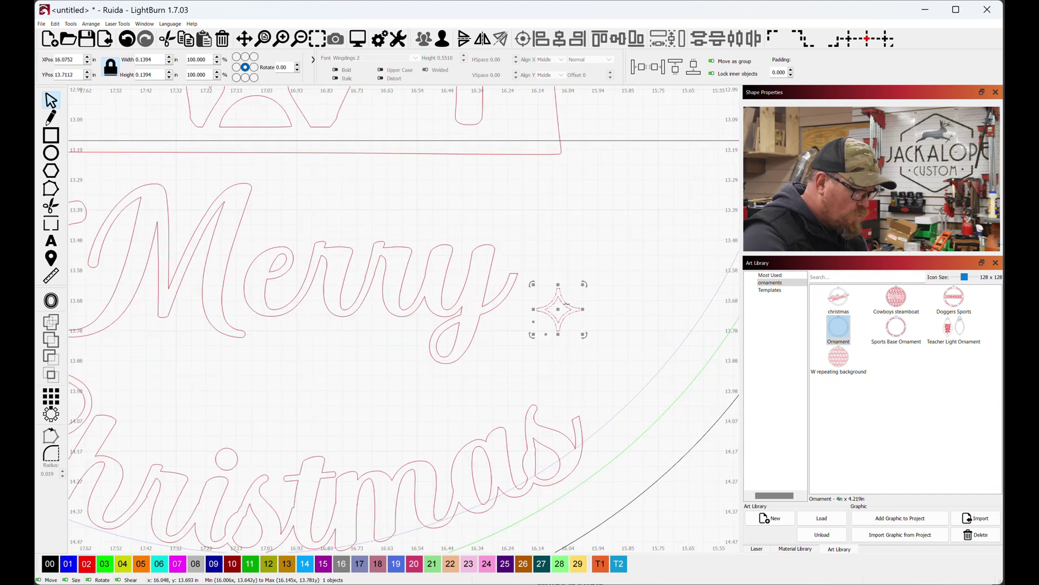
pyautogui.hotkey('shift', '.')
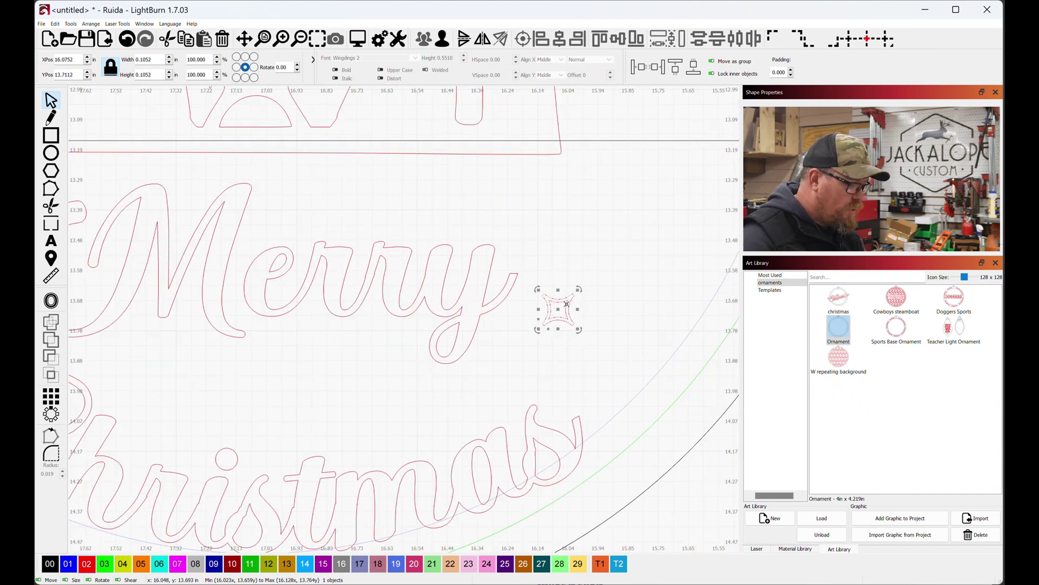
pyautogui.press('Right')
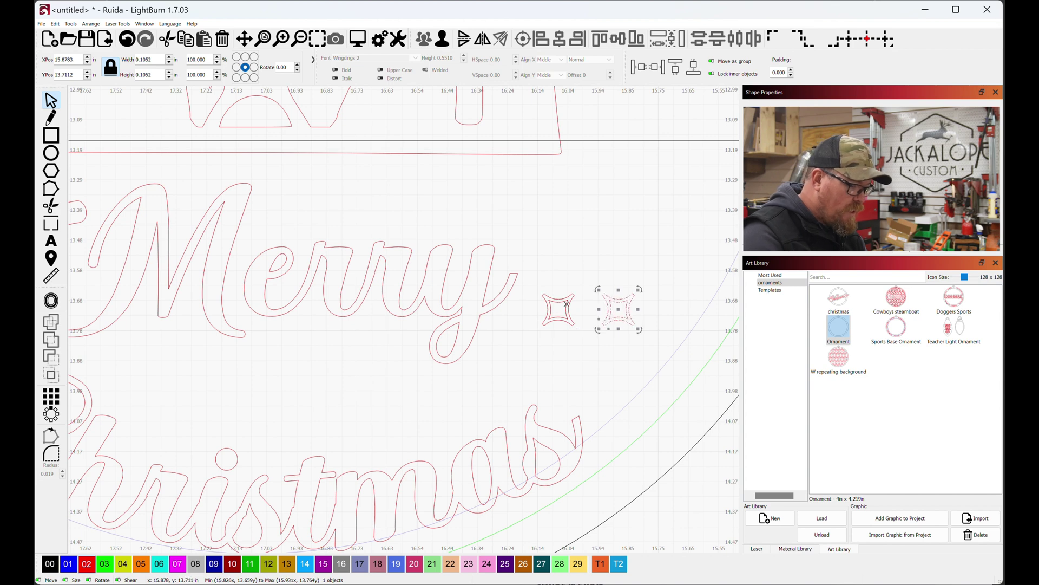
pyautogui.hotkey('shift', '.')
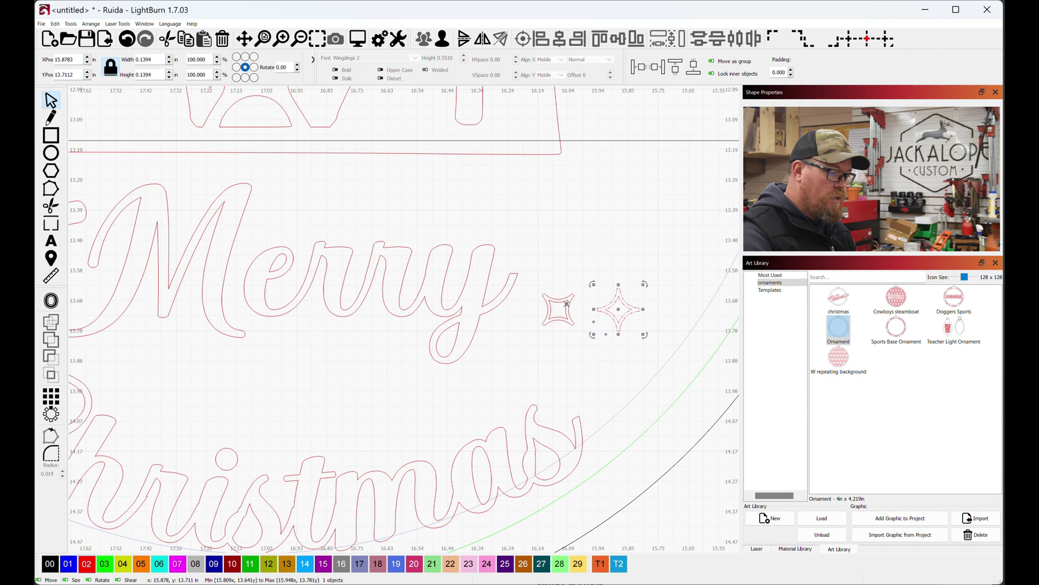
# Scatter copies of the eight-pointed star, diamond star, X and plus symbols around the "Merry Christmas" text
pyautogui.scroll(-3, 479, 310)
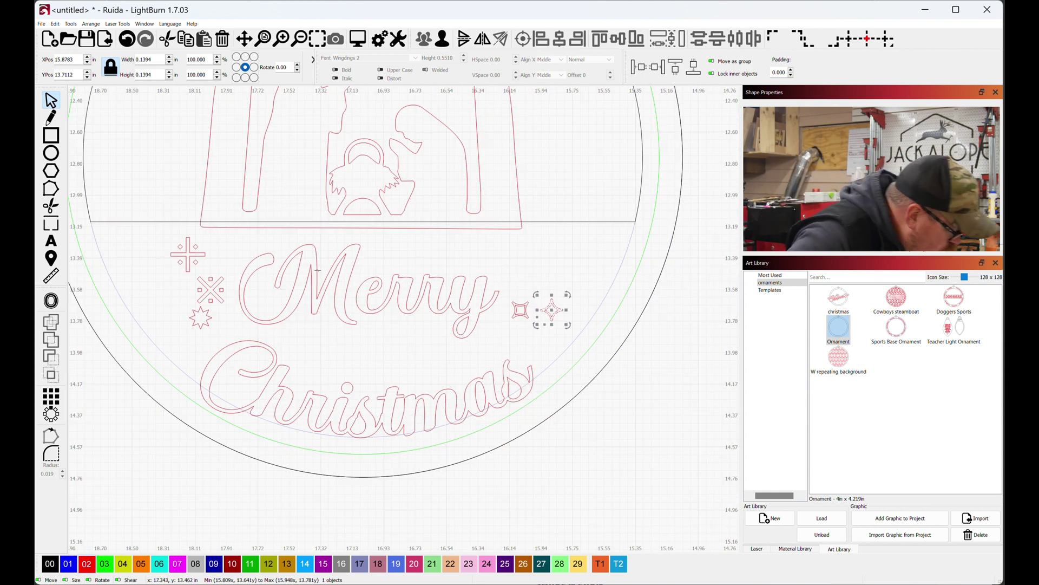
pyautogui.click(209, 317)
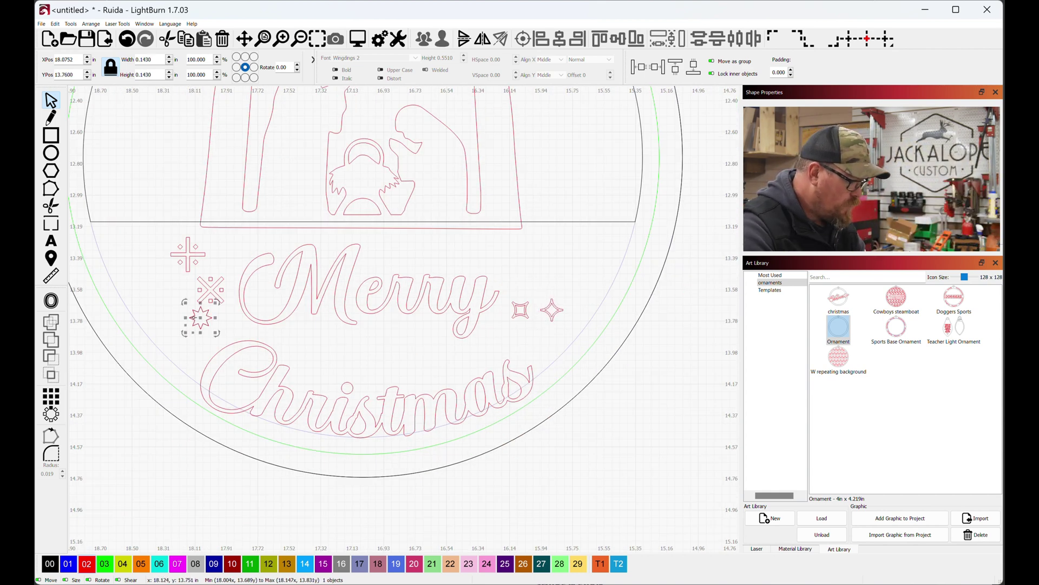
pyautogui.moveTo(200, 317); pyautogui.dragTo(540, 259)
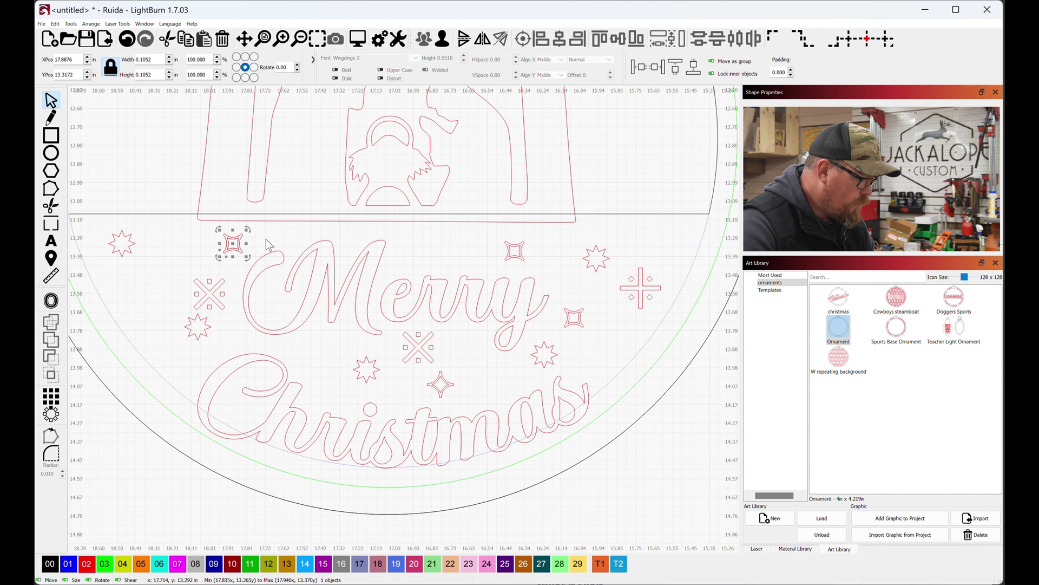
pyautogui.moveTo(231, 242); pyautogui.dragTo(141, 301)
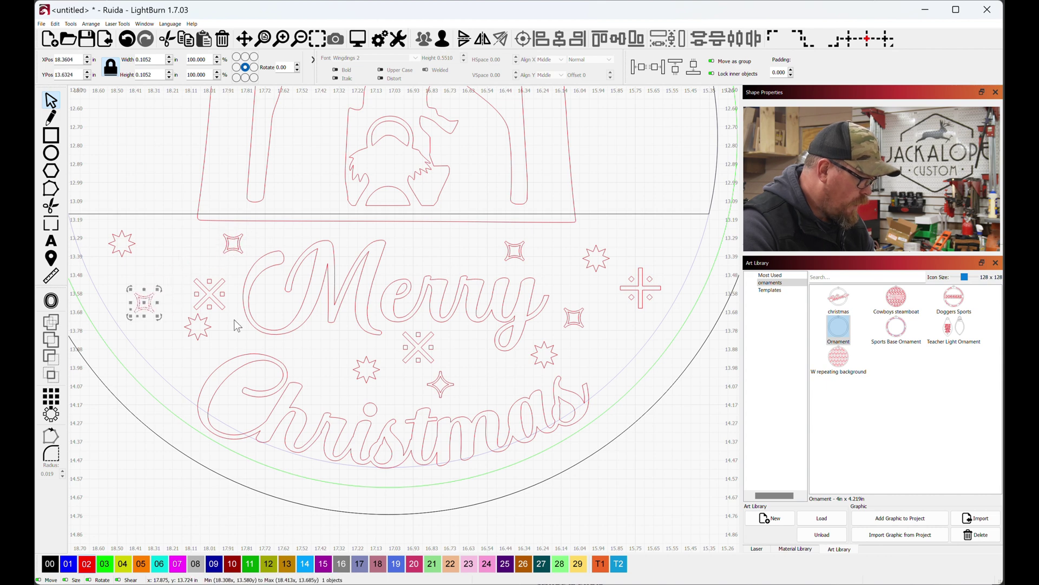
# Preview the engraved ornament to examine the symbol spacing around the text and the animals beside the stable
pyautogui.hotkey('alt', 'p')
pyautogui.scroll(6, 837, 252)
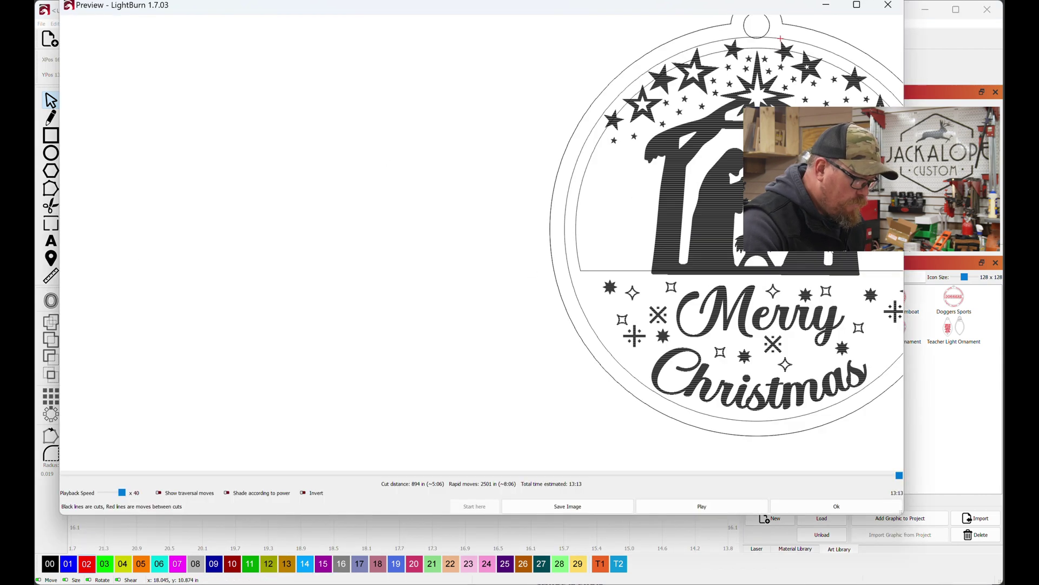
pyautogui.moveTo(809, 233); pyautogui.dragTo(601, 255)
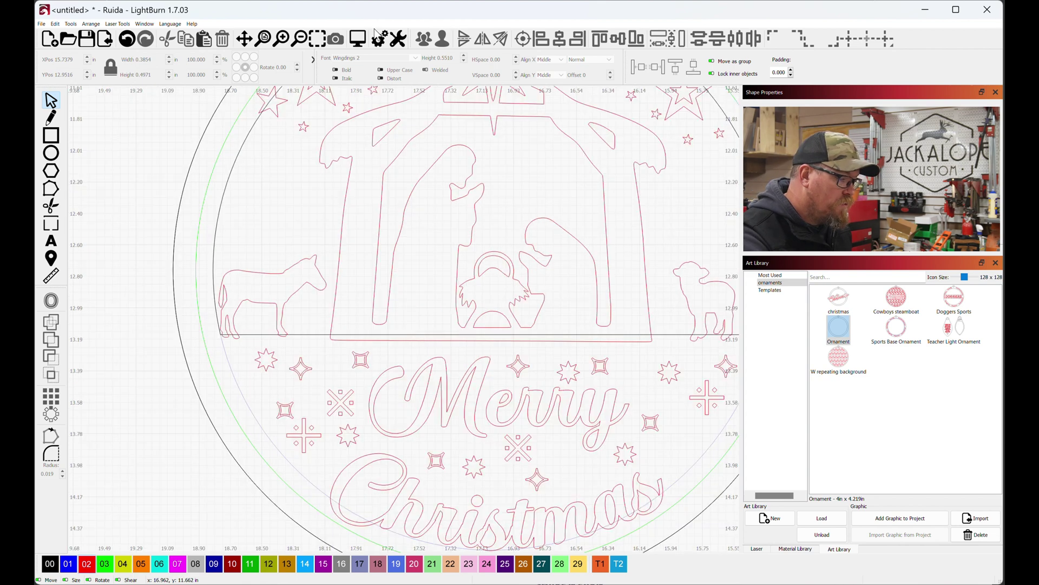
pyautogui.click(352, 42)
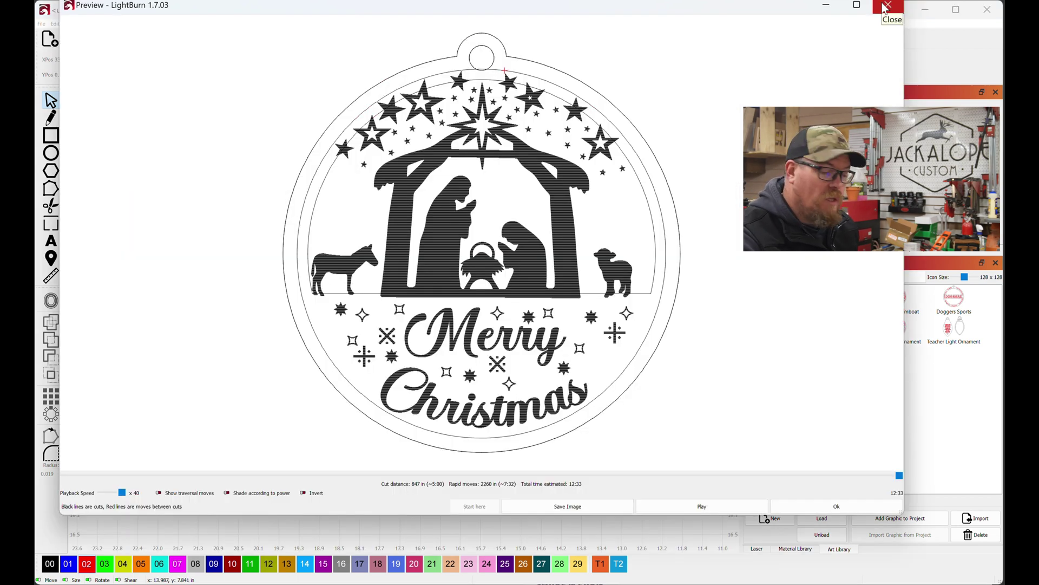
pyautogui.click(885, 6)
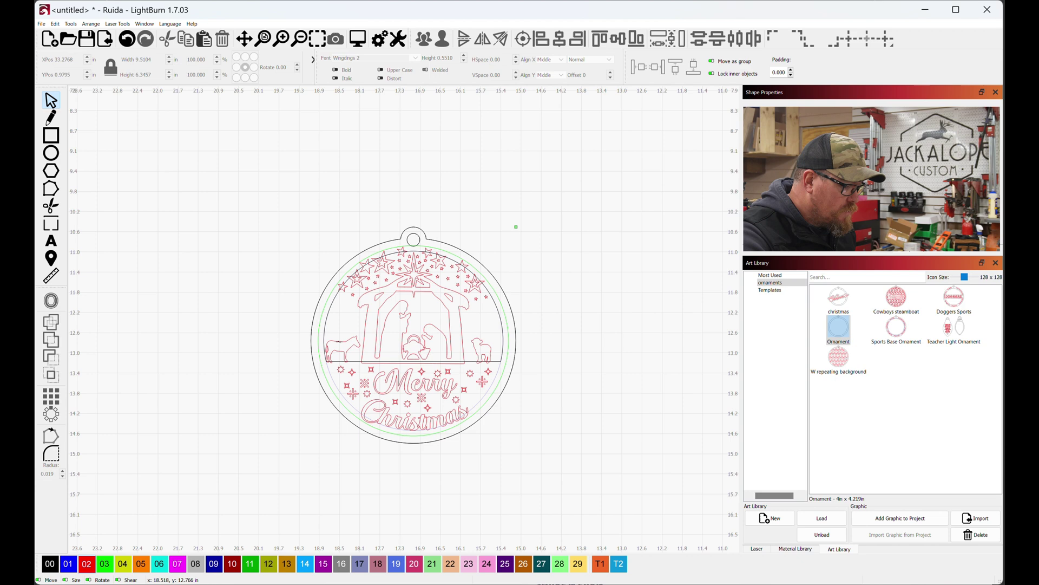
# Replace the donkey with a horizontally mirrored copy of the lamb, standing on the ground line left of the stable
pyautogui.click(487, 342)
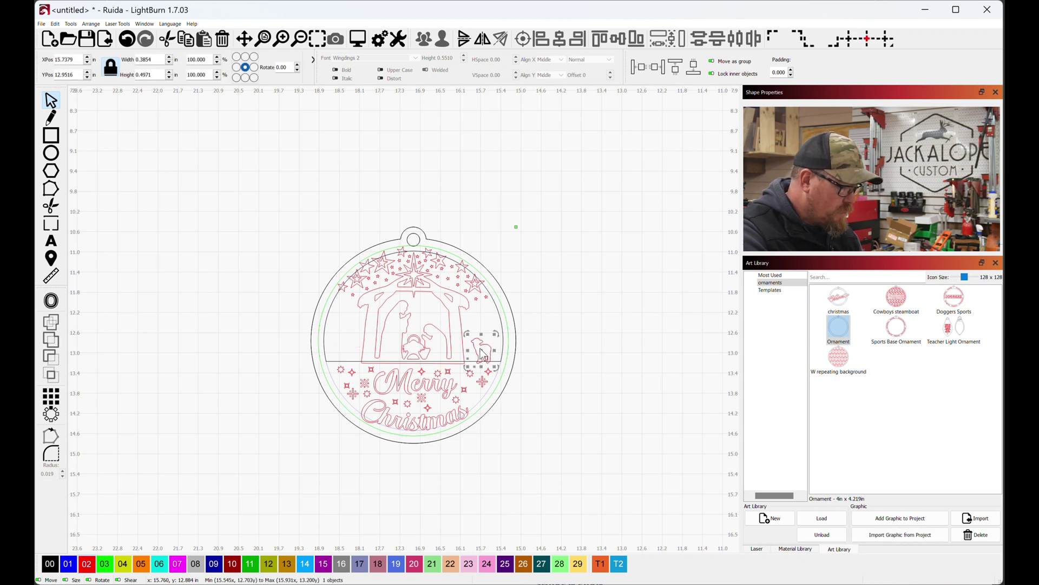
pyautogui.moveTo(484, 355); pyautogui.dragTo(345, 356)
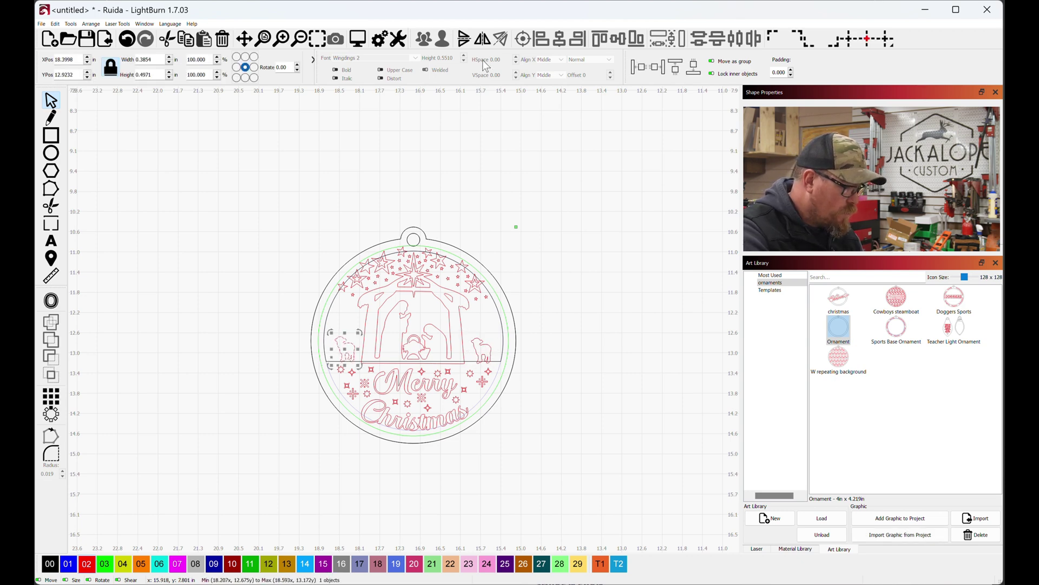
pyautogui.click(465, 39)
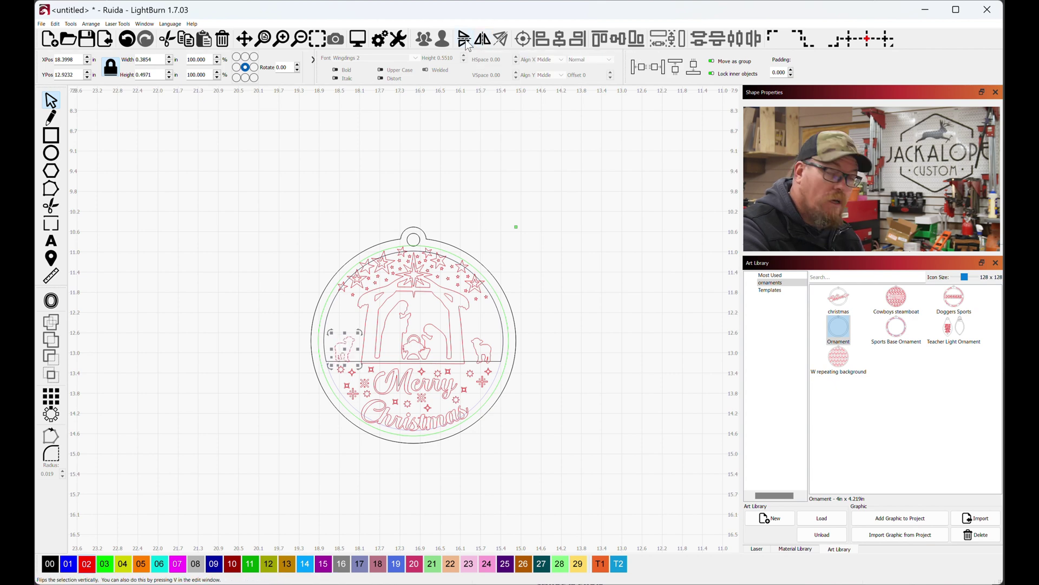
pyautogui.scroll(3, 349, 348)
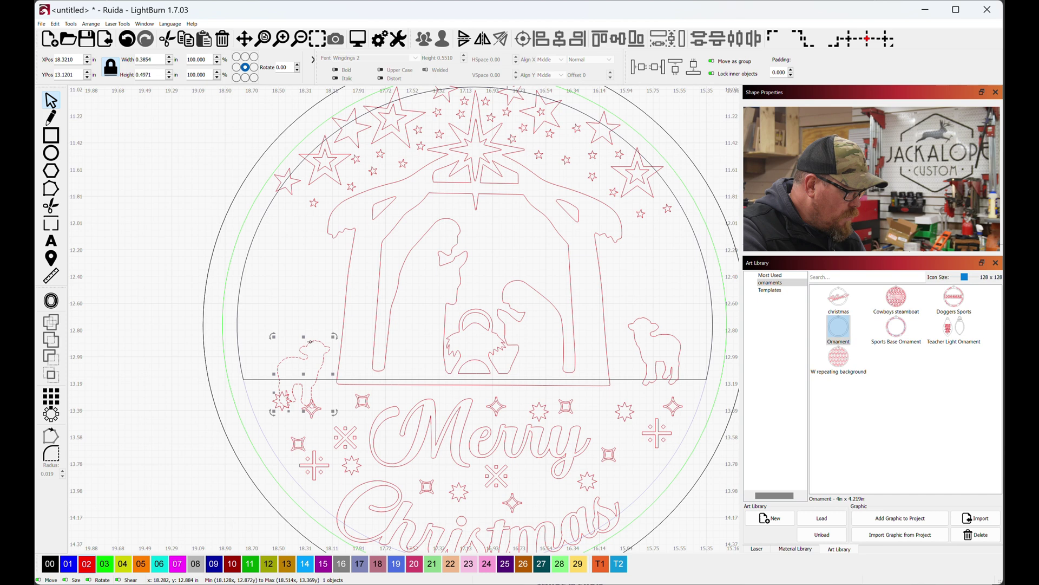
pyautogui.press('Up')
pyautogui.hotkey('ctrl', 'Down')
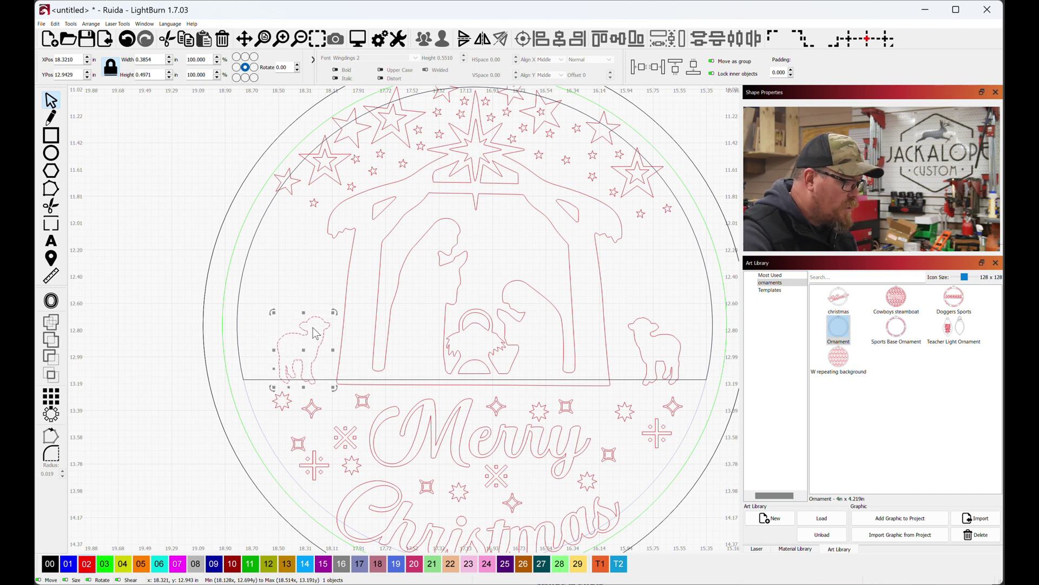
# Scatter small stars above both lambs and set the "Merry Christmas" front frame apart, to the right of the nativity back layer
pyautogui.click(440, 271)
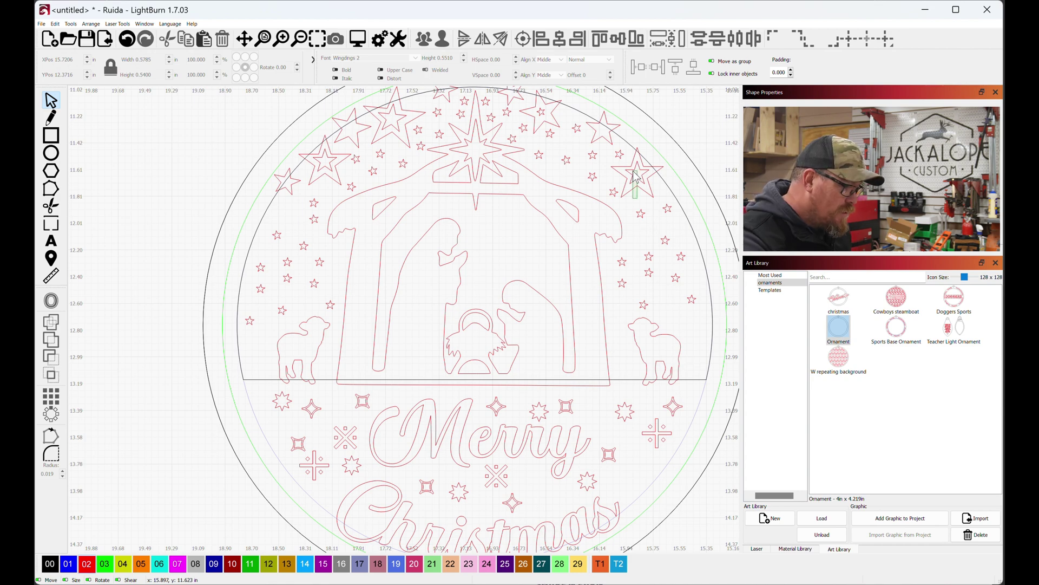
pyautogui.moveTo(633, 171); pyautogui.dragTo(632, 170)
pyautogui.scroll(-5, 320, 334)
pyautogui.scroll(3, 321, 336)
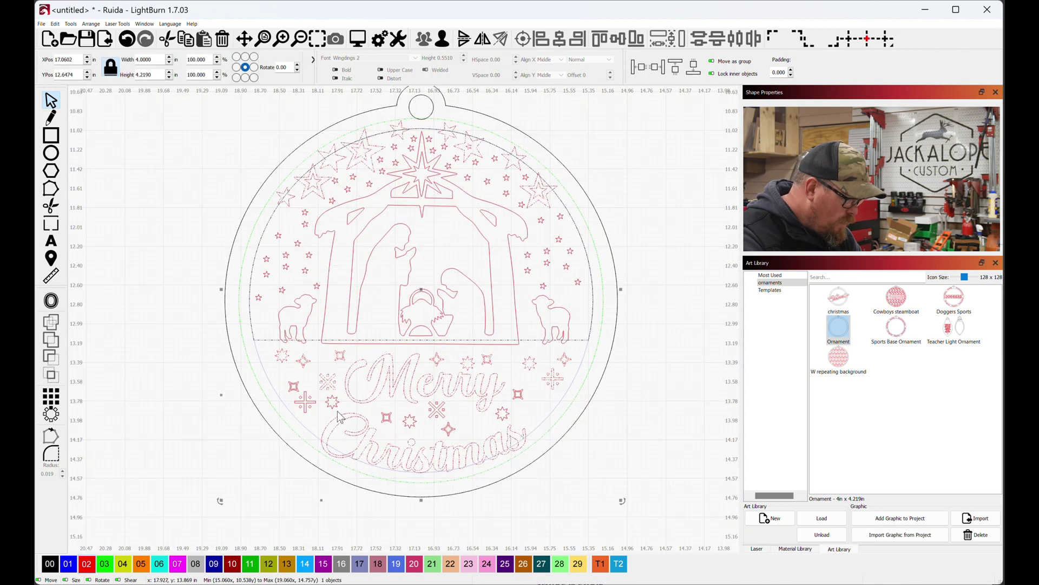
pyautogui.scroll(-2, 425, 350)
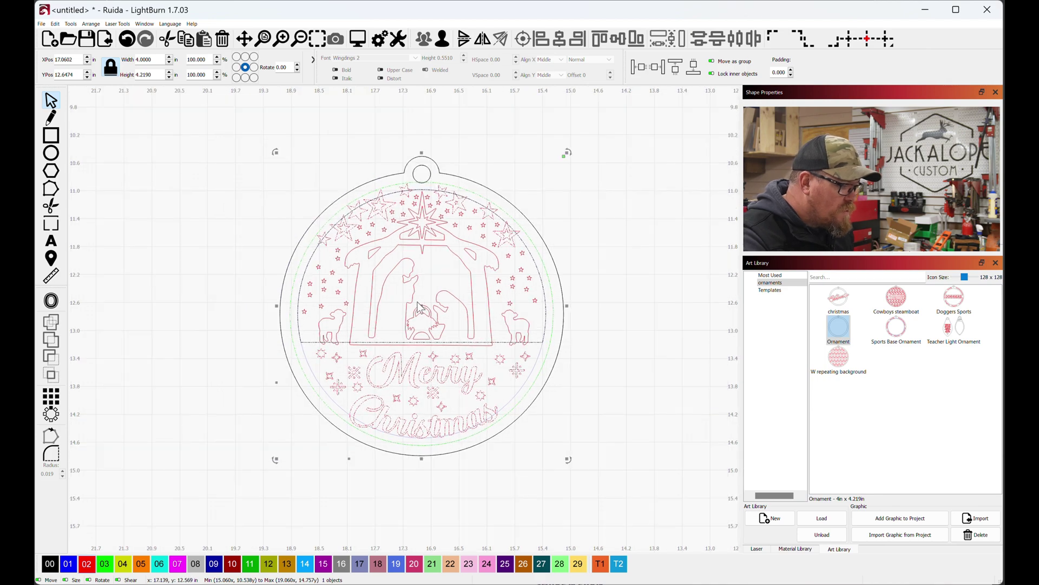
pyautogui.moveTo(418, 307); pyautogui.dragTo(715, 325)
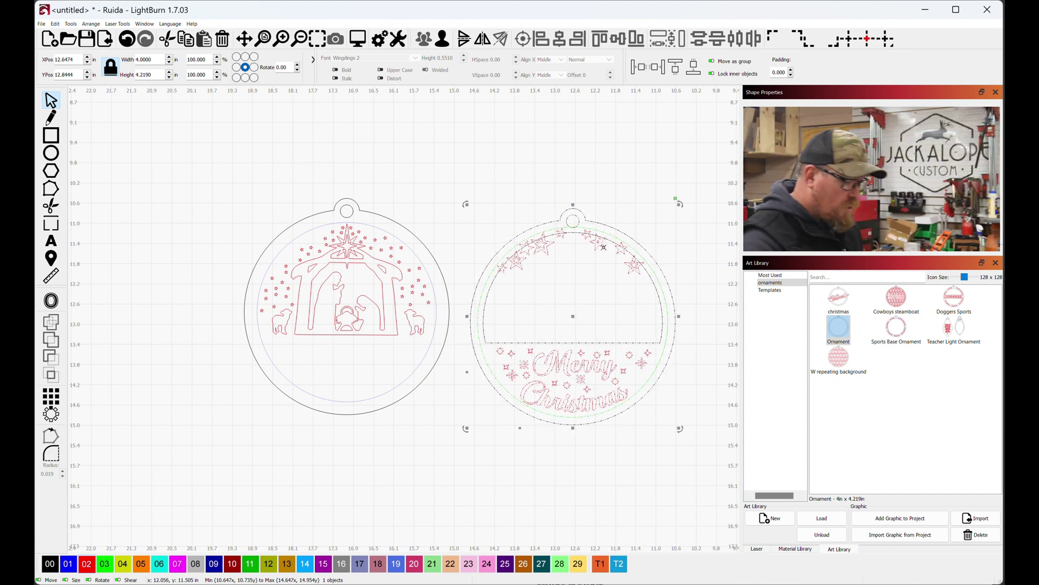
# Ungroup the front frame layer so its large stars and window outline can be selected separately
pyautogui.scroll(2, 604, 244)
pyautogui.scroll(4, 604, 246)
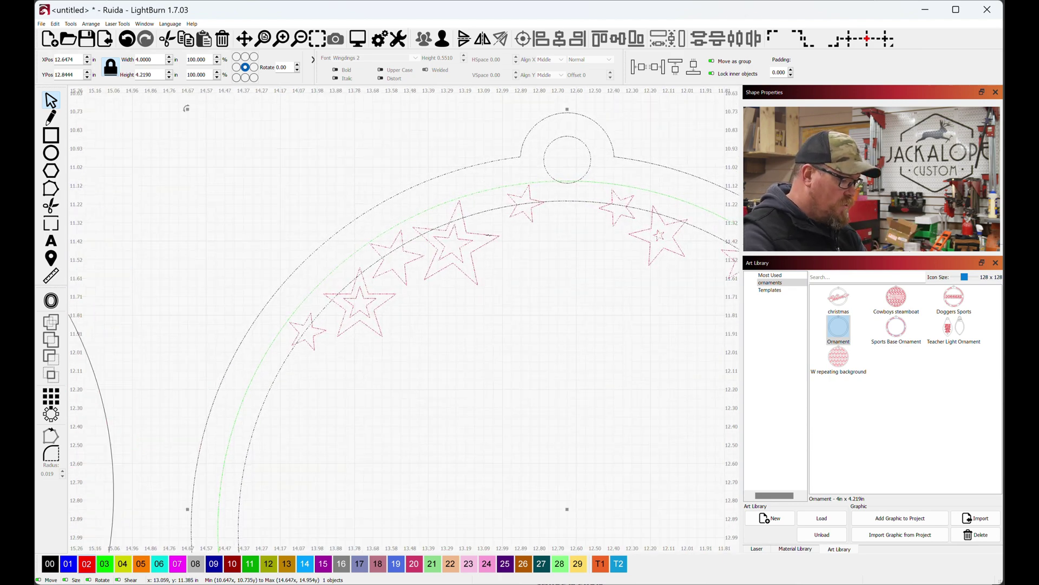
pyautogui.scroll(-2, 497, 267)
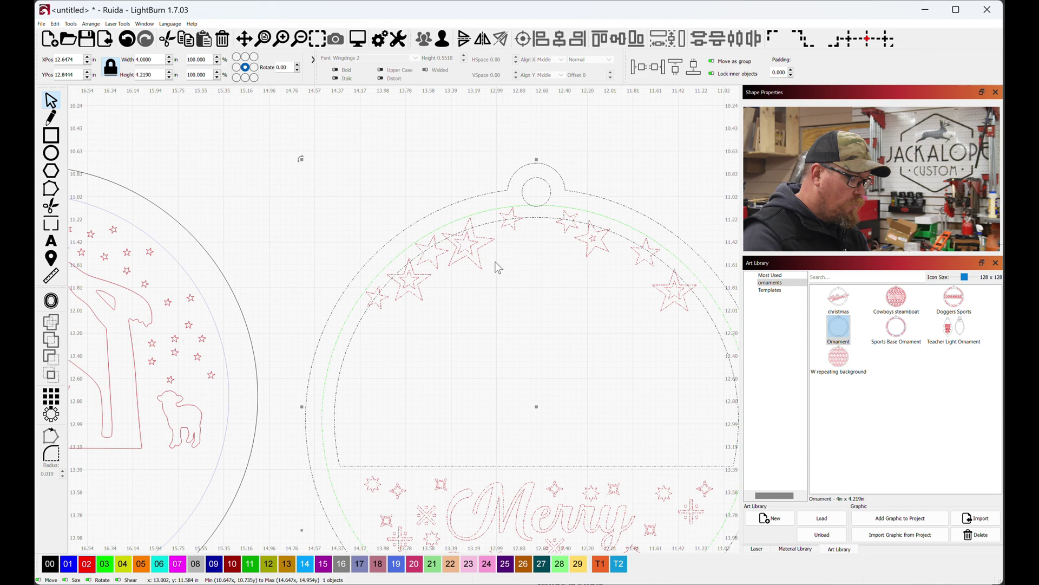
pyautogui.click(525, 281)
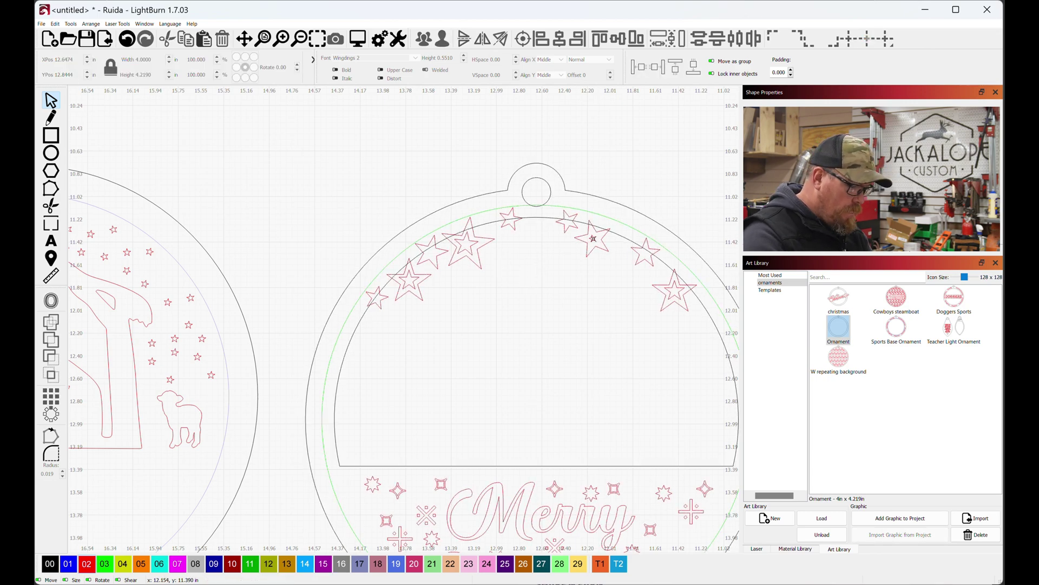
pyautogui.click(535, 267)
pyautogui.scroll(-2, 563, 273)
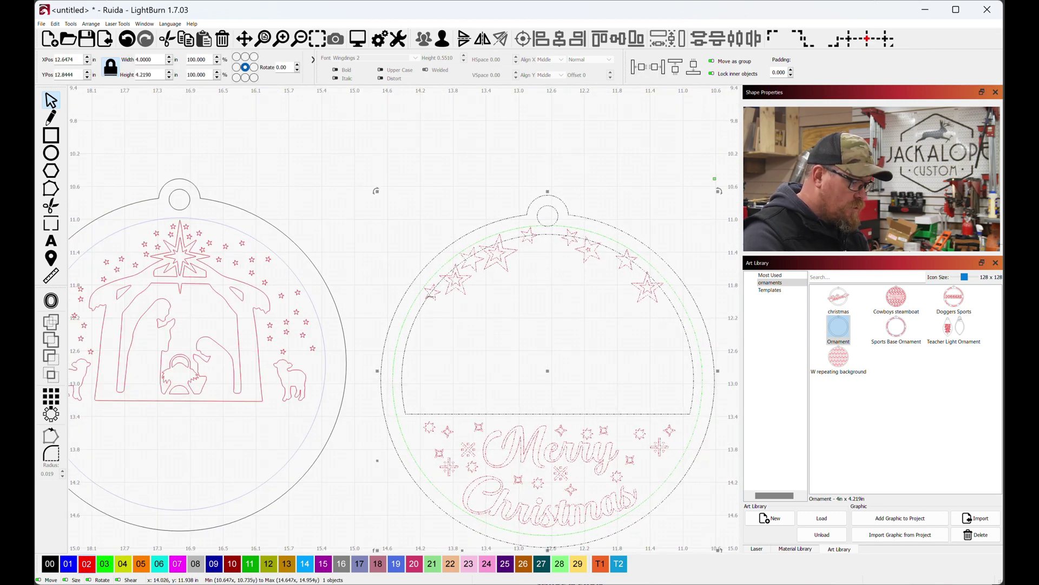
pyautogui.hotkey('ctrl', 'u')
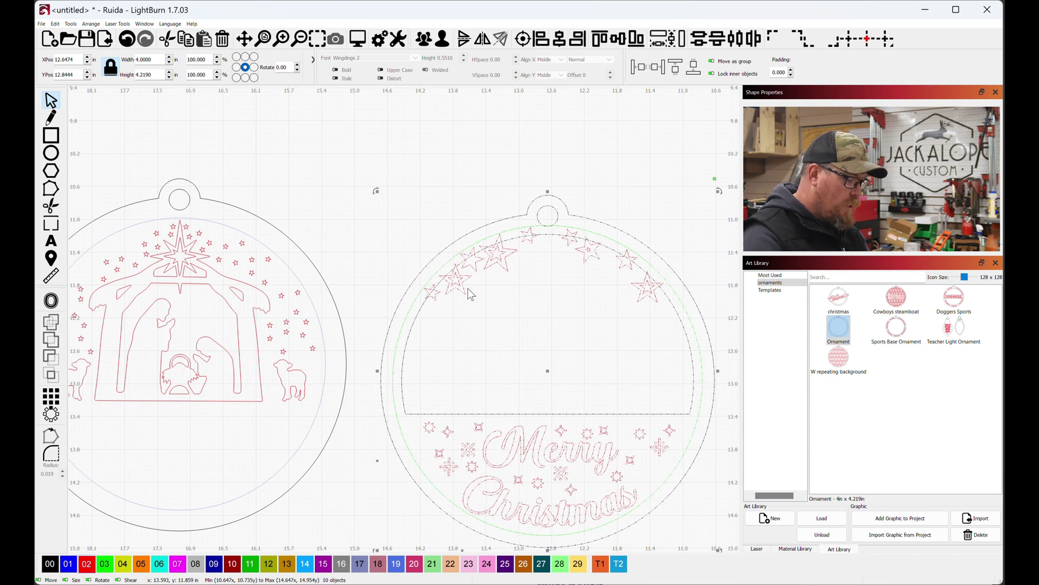
pyautogui.hotkey('ctrl', 'u')
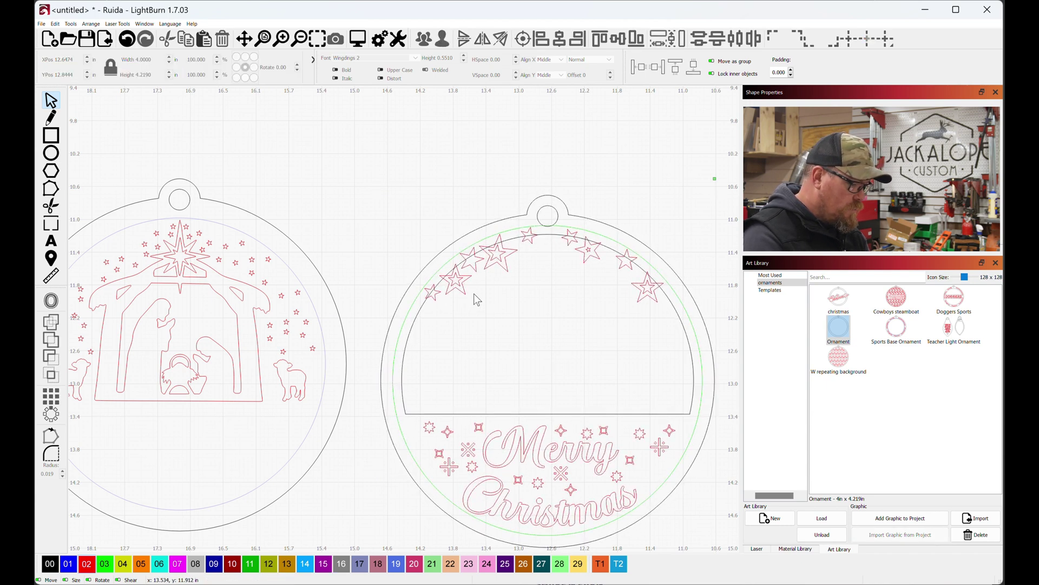
pyautogui.hotkey('ctrl', 'u')
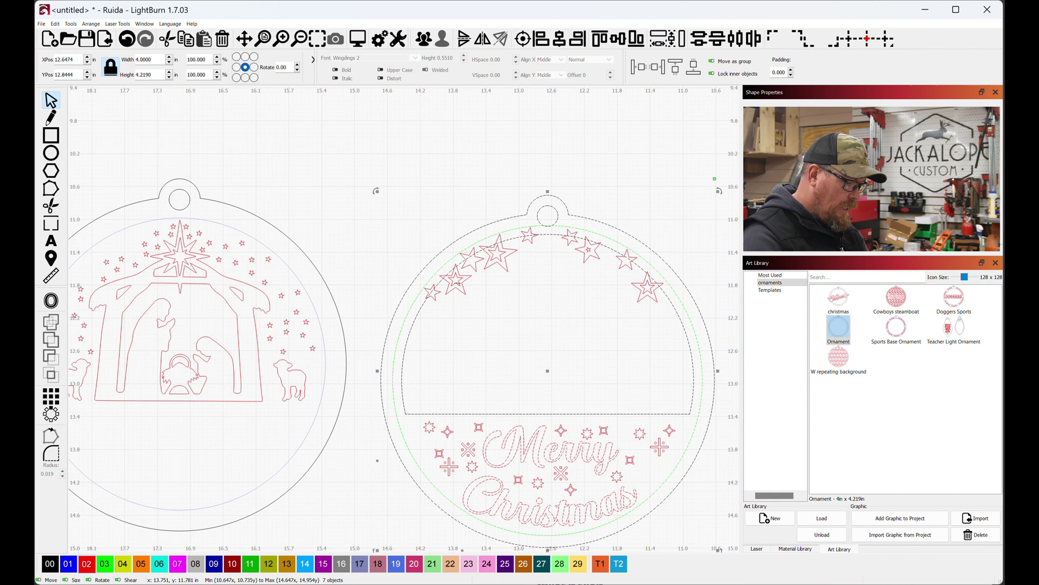
# Place a larger, tilted copy of the double-outlined star on each side edge of the front frame's window, about 0.52 in wide
pyautogui.click(468, 293)
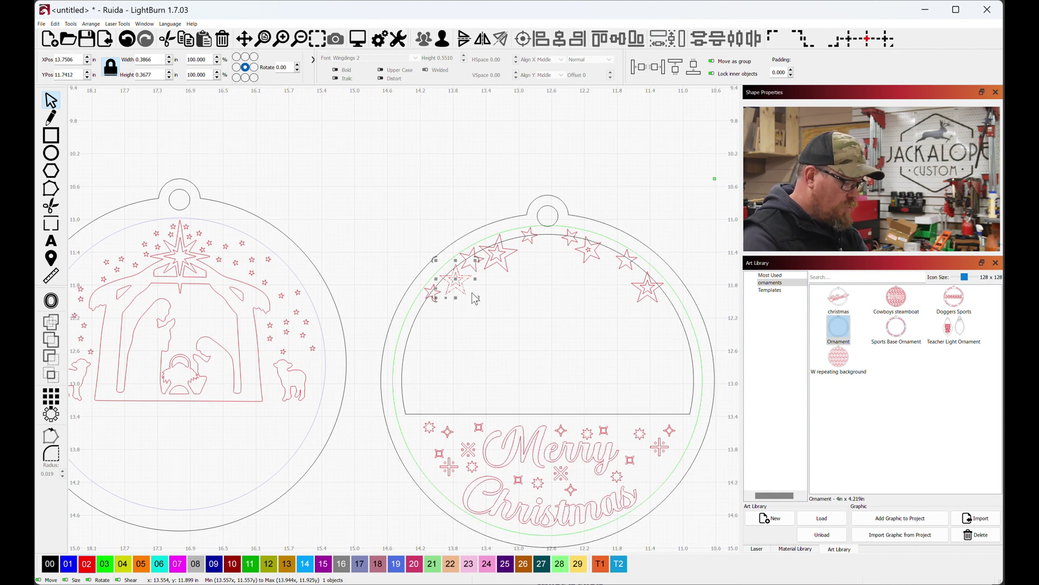
pyautogui.moveTo(456, 279); pyautogui.dragTo(485, 325)
pyautogui.hotkey('ctrl', 'd')
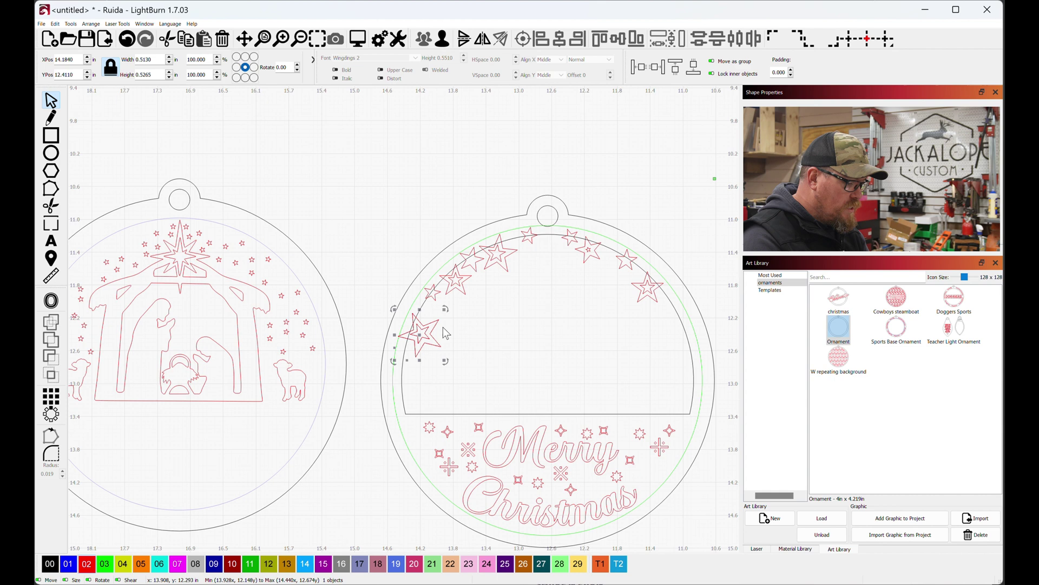
pyautogui.moveTo(420, 334); pyautogui.dragTo(673, 339)
pyautogui.click(532, 362)
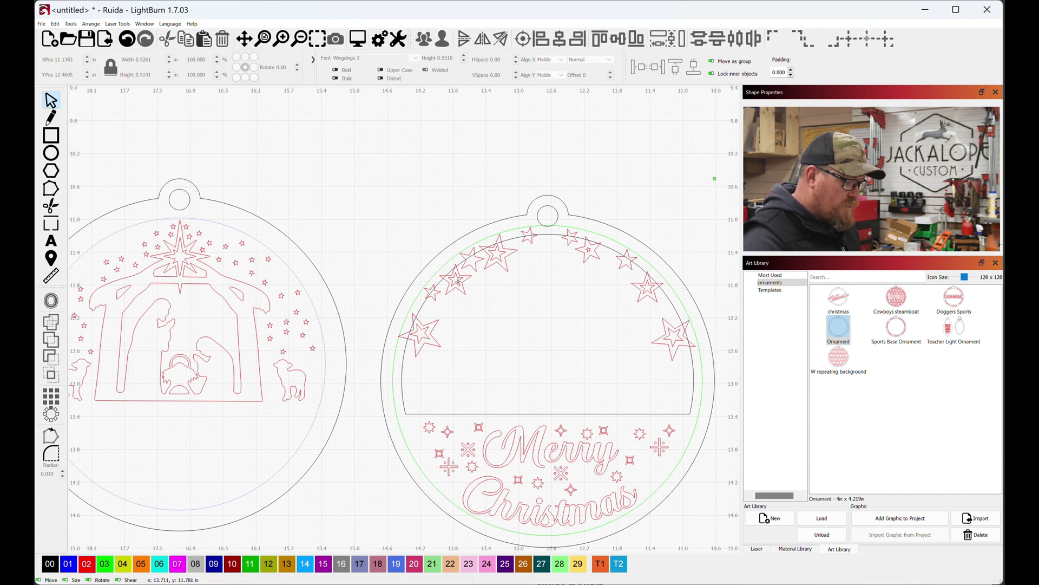
# Trim the two small plain stars left of the front frame's hanging hole so their points beyond the window outline are removed
pyautogui.click(422, 312)
pyautogui.scroll(5, 421, 316)
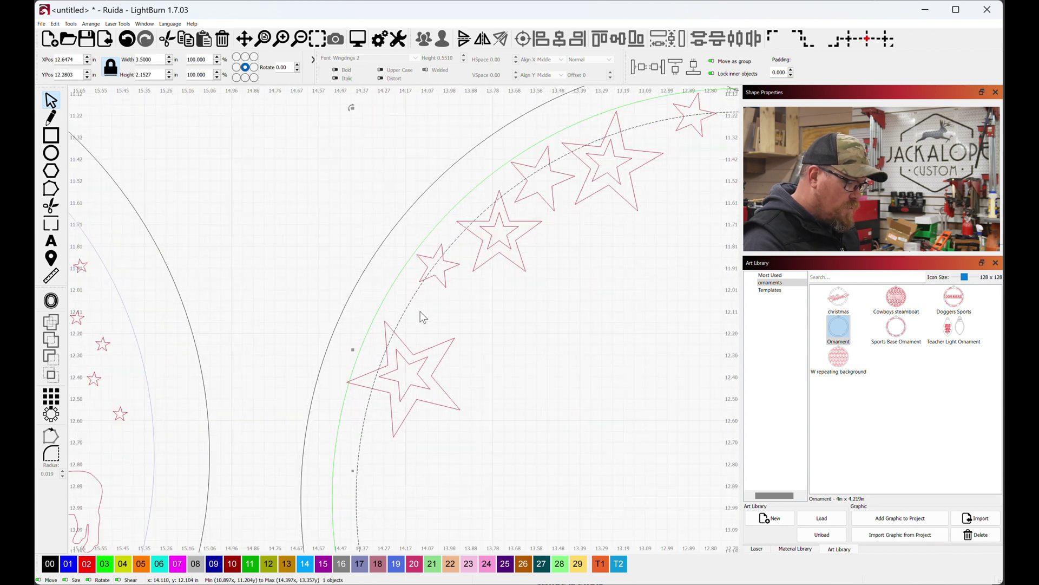
pyautogui.scroll(1, 421, 317)
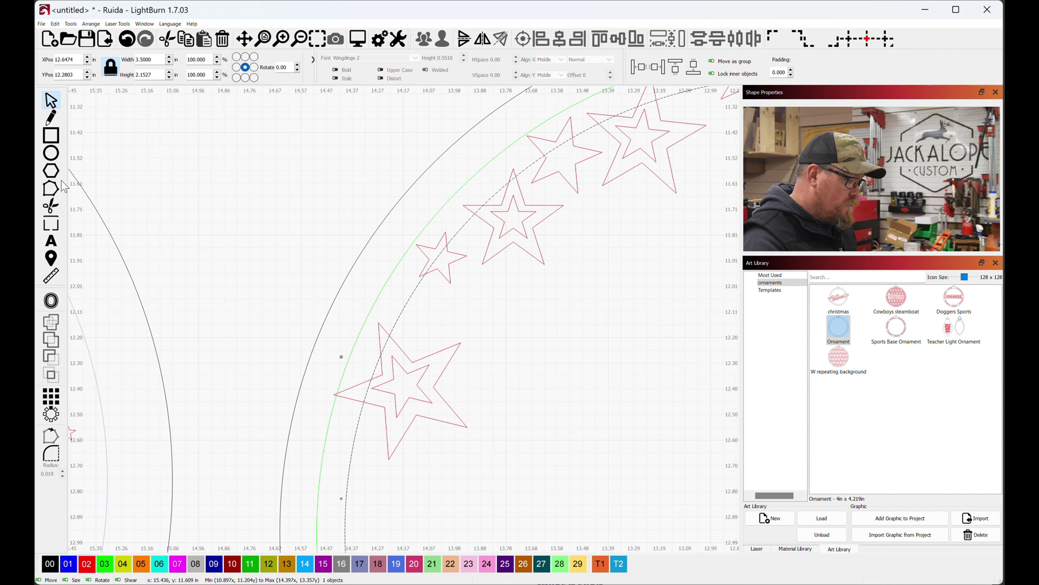
pyautogui.click(51, 205)
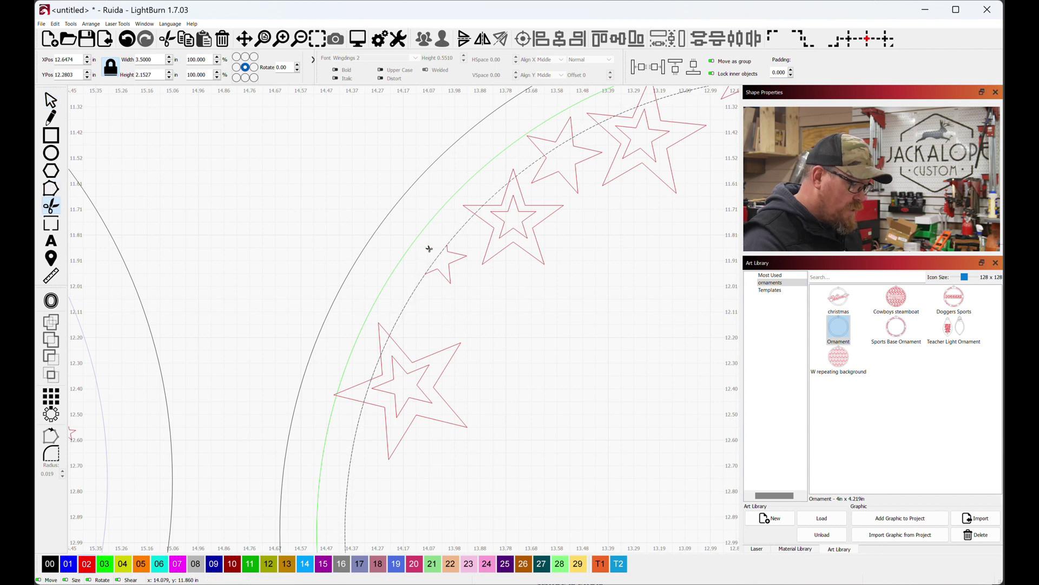
pyautogui.click(430, 250)
pyautogui.click(440, 257)
pyautogui.click(533, 139)
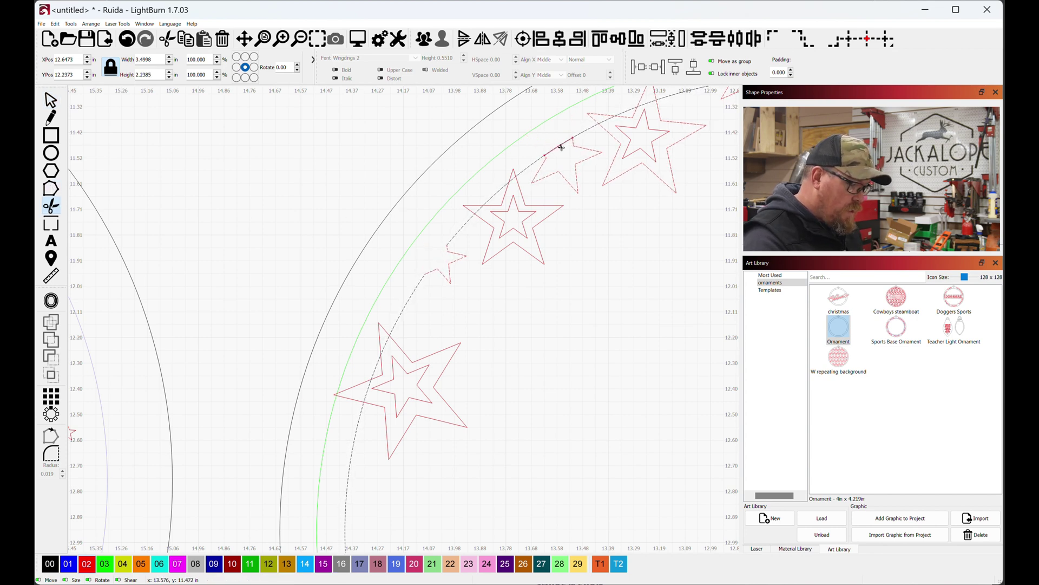
pyautogui.scroll(-2, 561, 147)
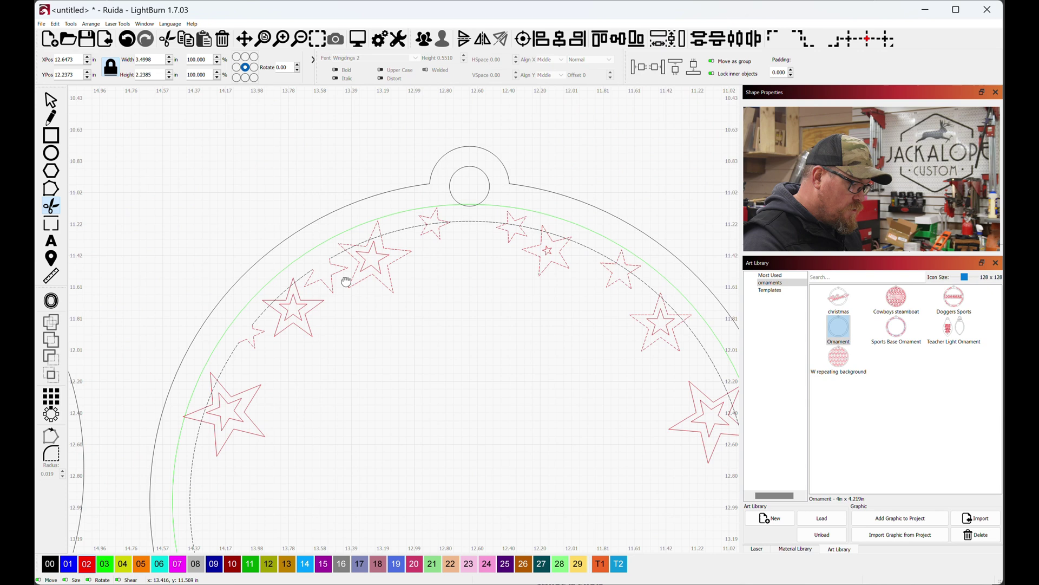
# Trim the small stars across the window's top and right arc to the outline, and cut the right point off the upper-right double star
pyautogui.click(432, 218)
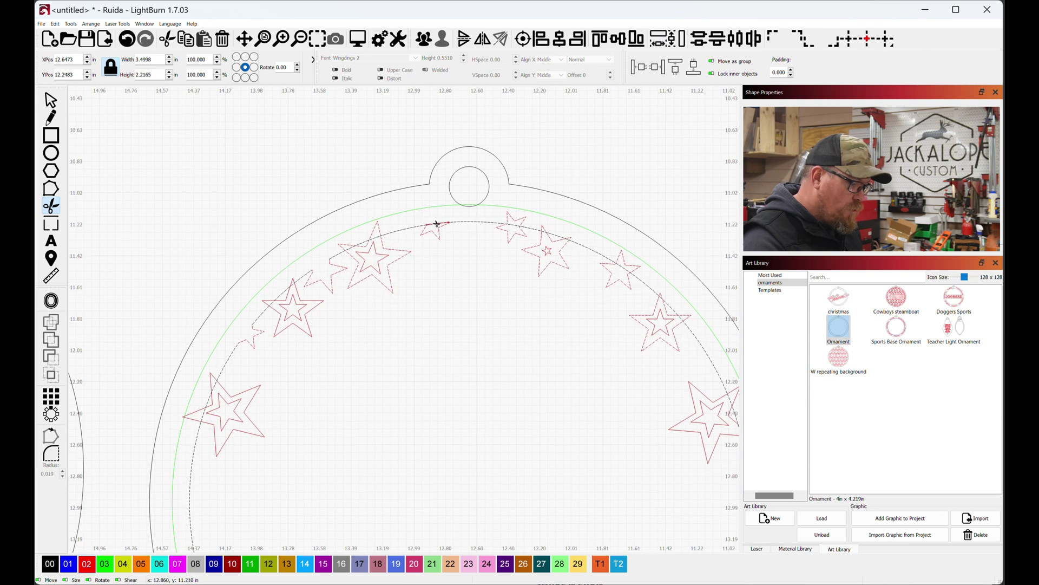
pyautogui.click(520, 219)
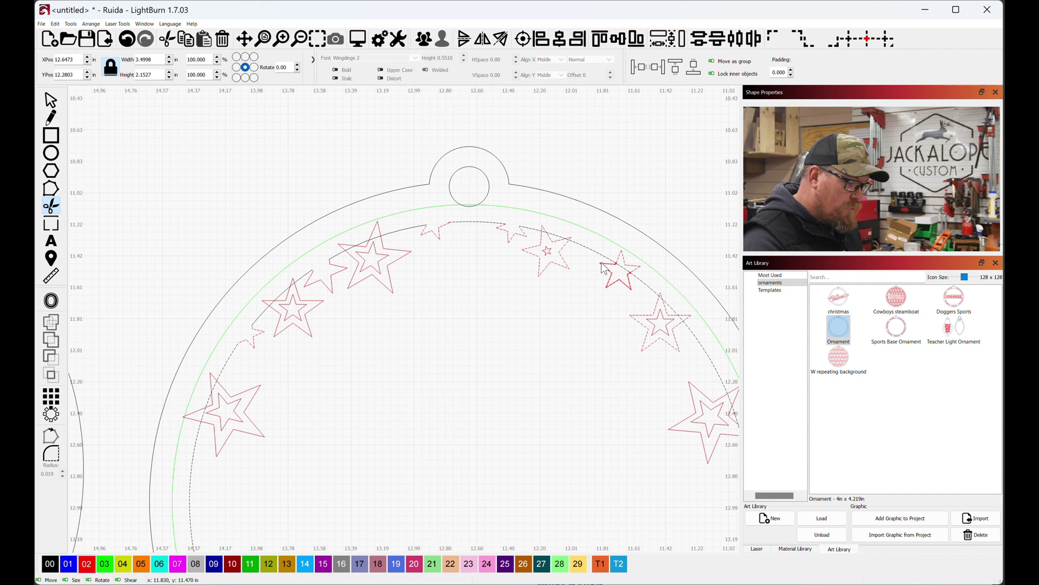
pyautogui.click(631, 271)
pyautogui.click(628, 262)
pyautogui.scroll(4, 628, 252)
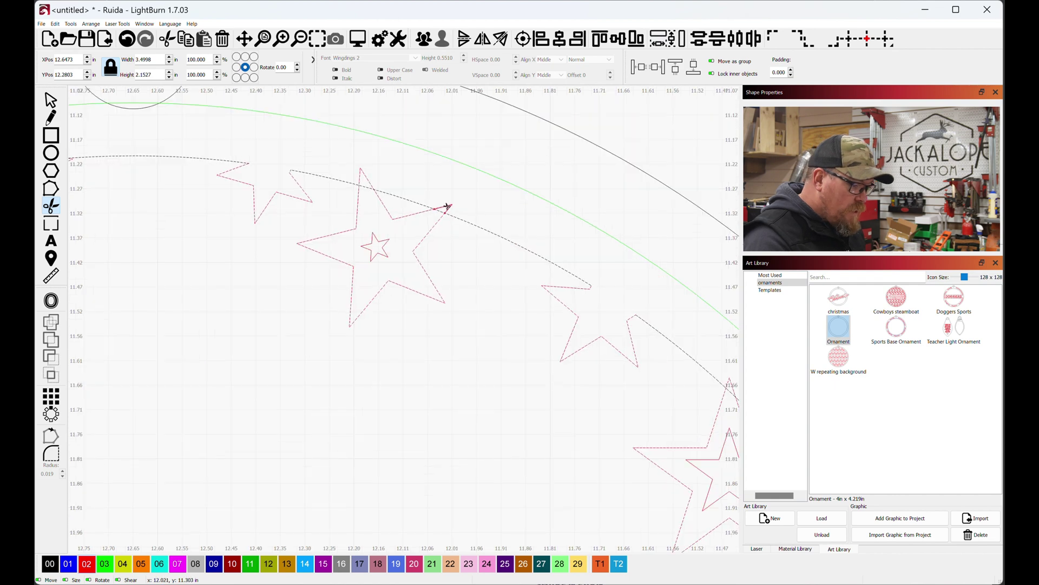
pyautogui.click(446, 209)
pyautogui.click(439, 212)
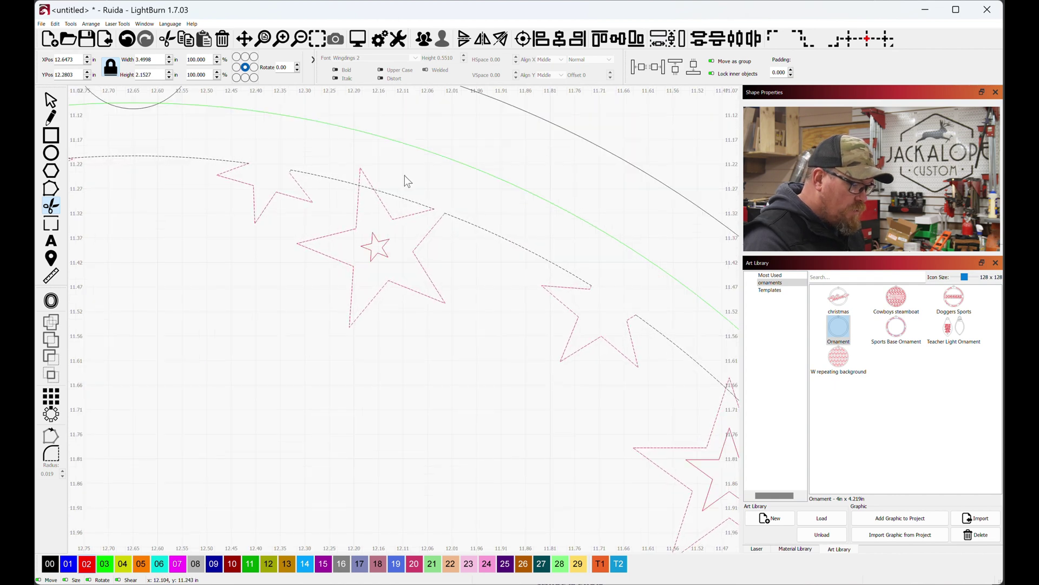
pyautogui.scroll(-2, 102, 103)
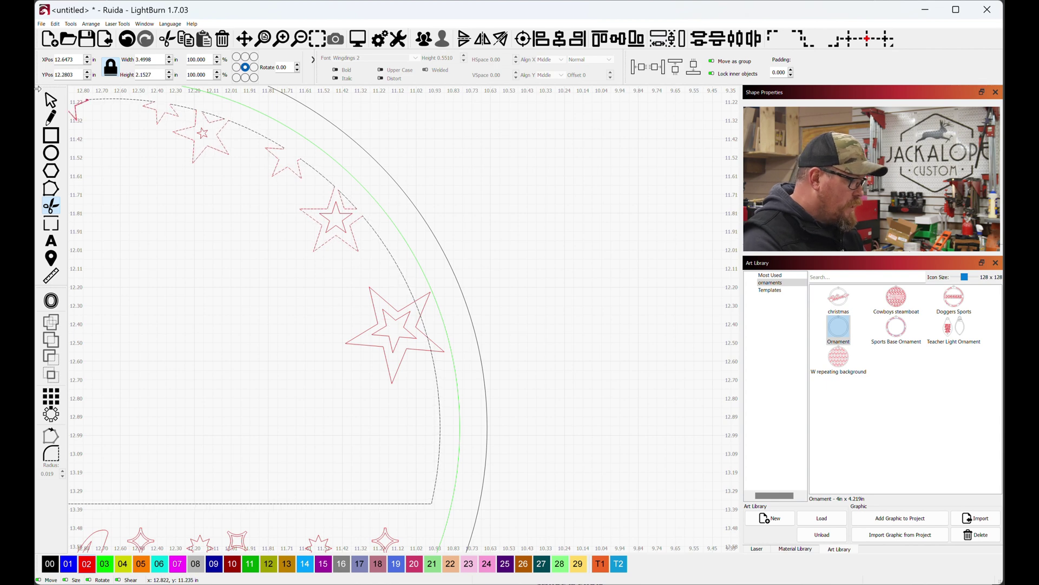
# Trim the large double-outlined star on the window's right edge where its points cross the outline
pyautogui.click(50, 100)
pyautogui.click(397, 312)
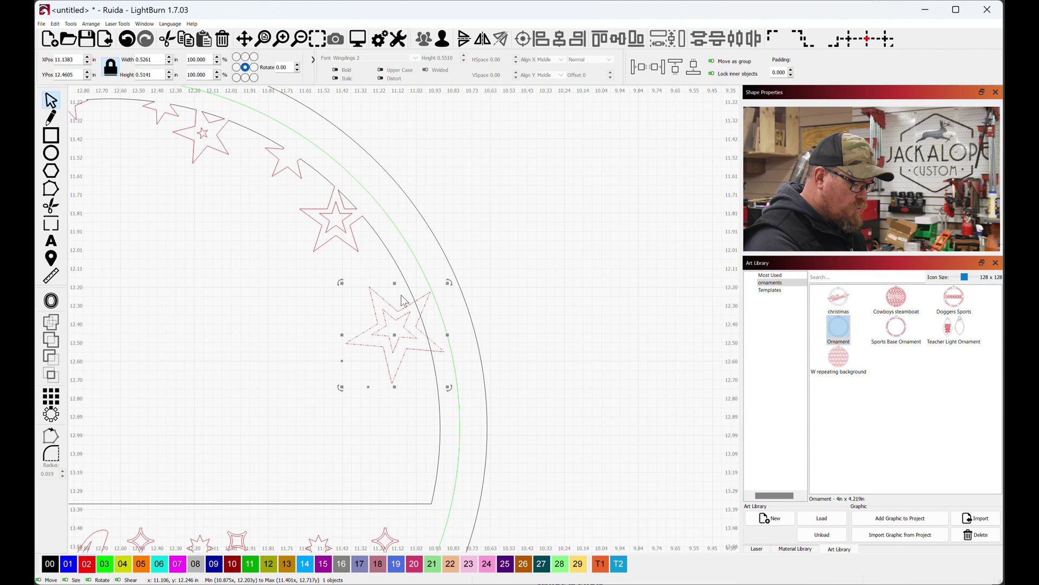
pyautogui.click(50, 206)
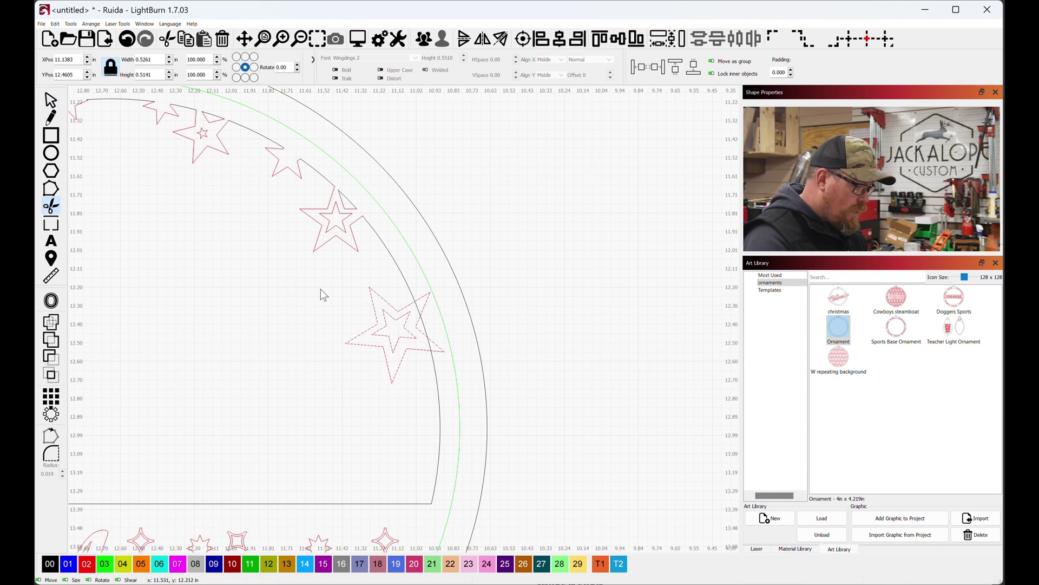
pyautogui.click(423, 296)
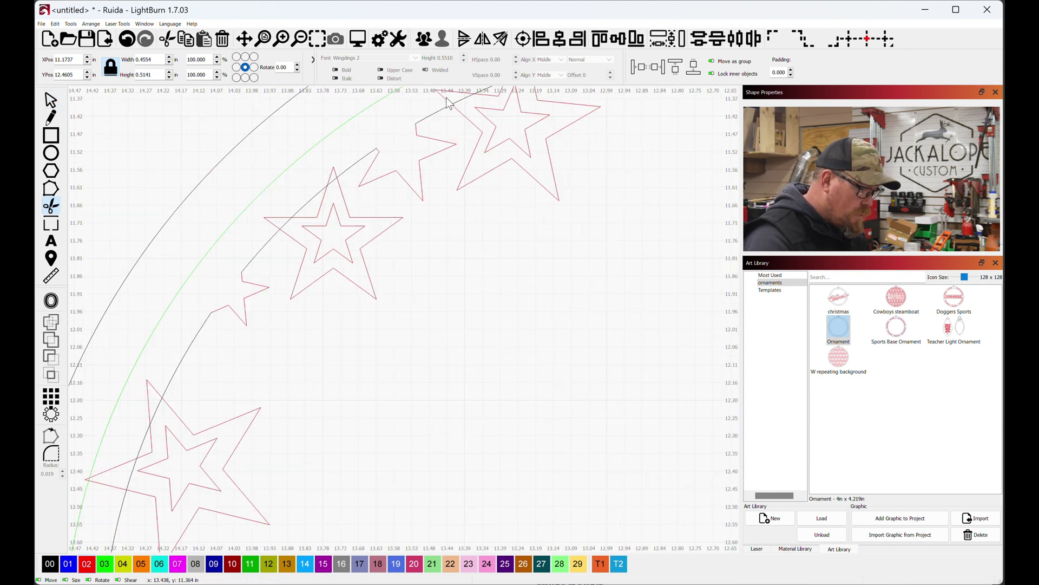
# Trim the large double-outlined star at the window's upper left where its points extend past the outline
pyautogui.click(446, 99)
pyautogui.scroll(-2, 446, 99)
pyautogui.moveTo(447, 105); pyautogui.dragTo(400, 172)
pyautogui.click(406, 167)
pyautogui.press('Escape')
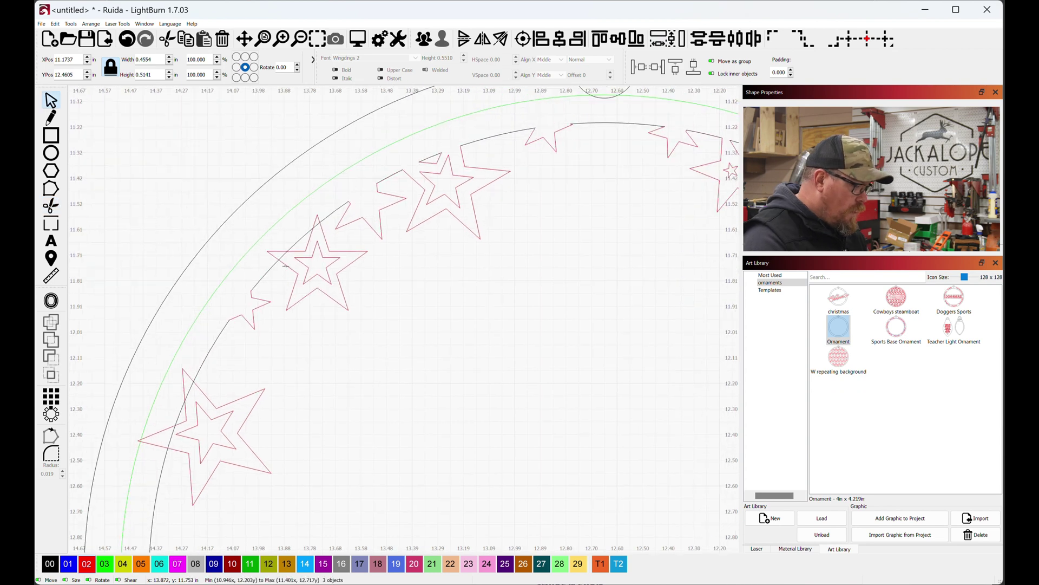
pyautogui.click(280, 251)
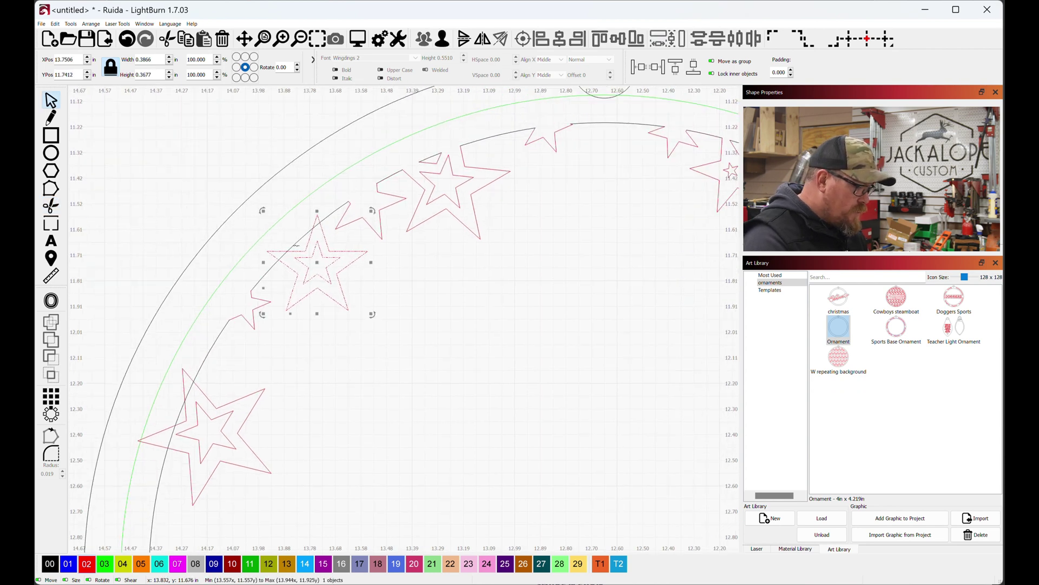
pyautogui.keyDown('shift'); pyautogui.click(296, 243); pyautogui.keyUp('shift')
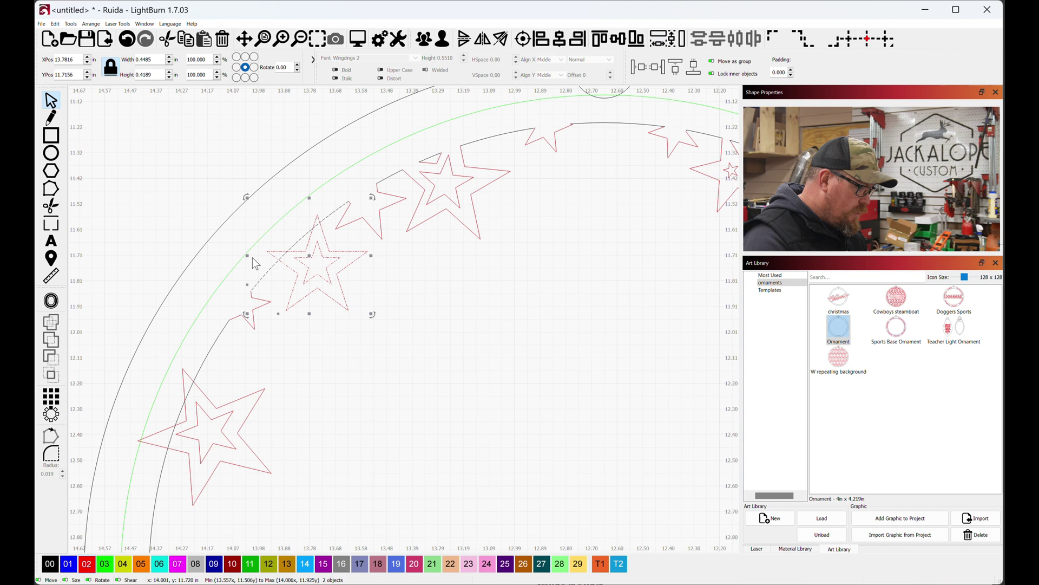
pyautogui.click(51, 323)
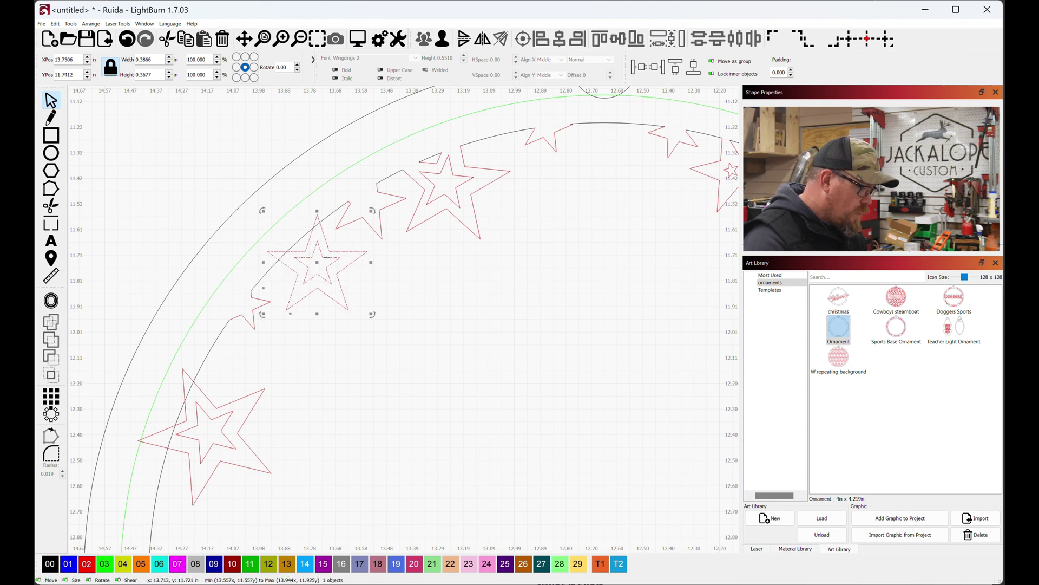
pyautogui.click(264, 276)
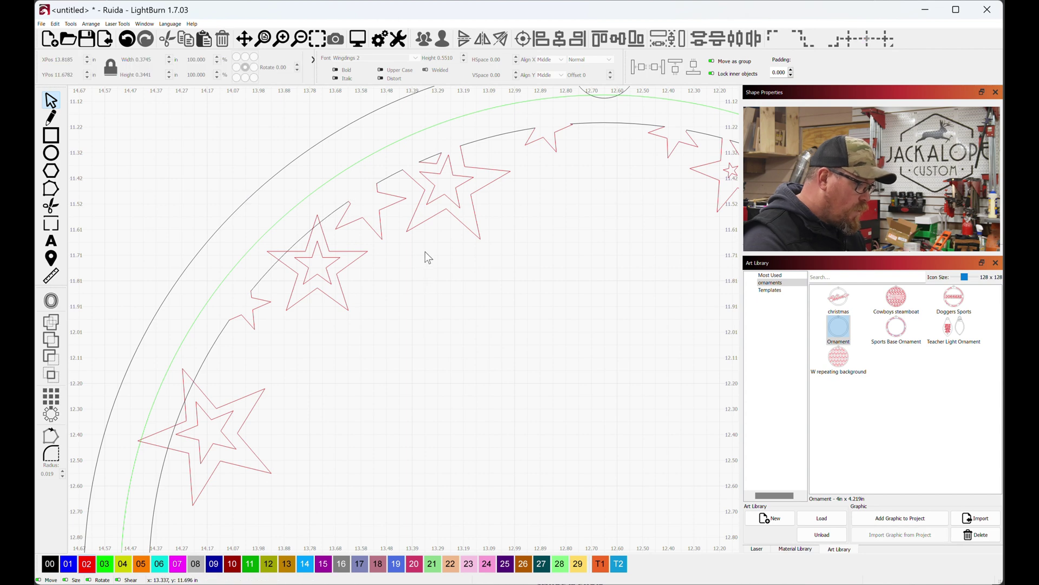
# Ungroup the middle double-outlined star on the window's left arc and trim its points and the outline crossing it
pyautogui.click(336, 249)
pyautogui.scroll(2, 287, 207)
pyautogui.scroll(2, 324, 233)
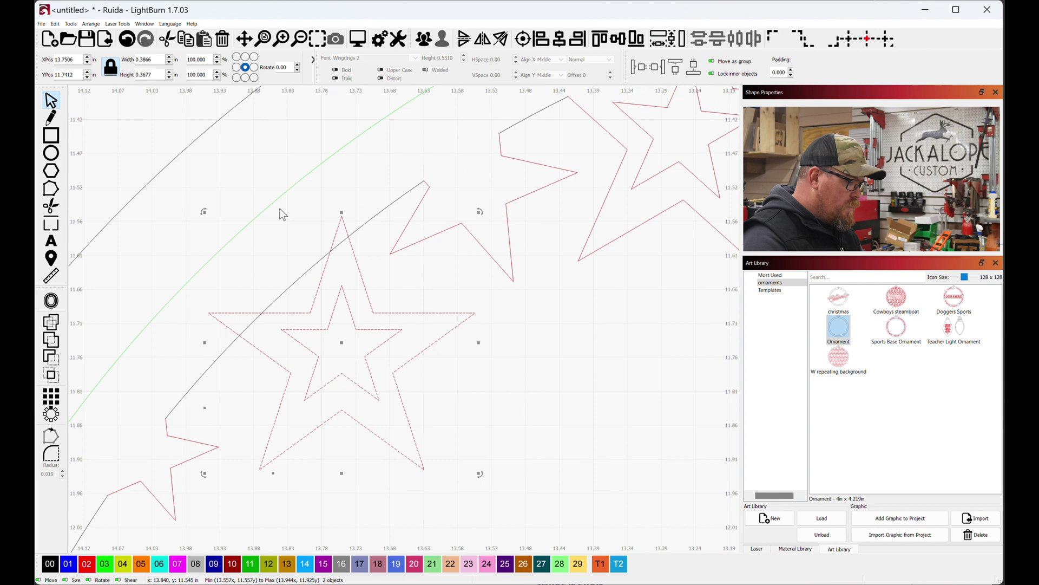
pyautogui.click(51, 206)
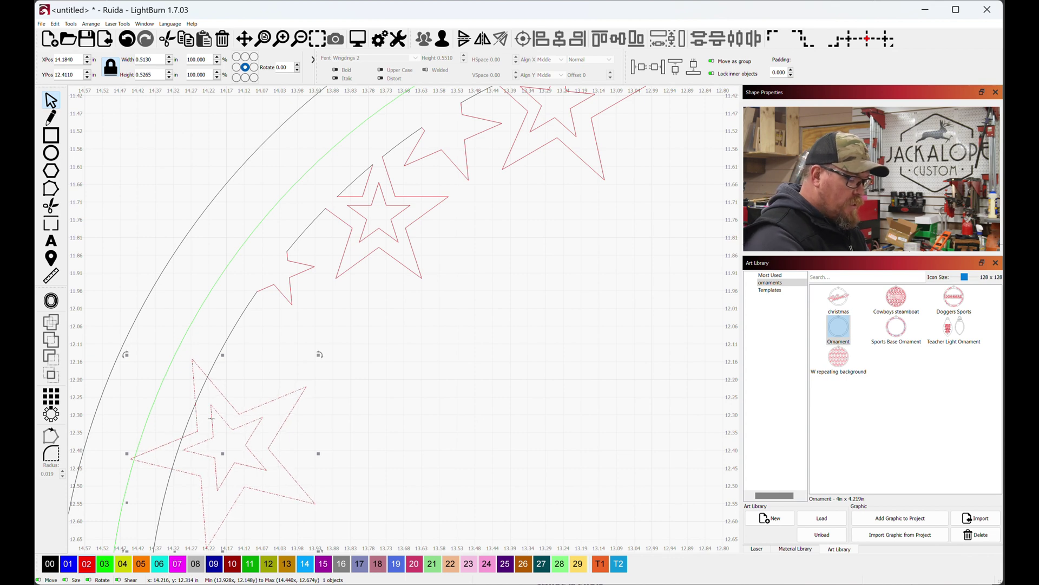
# Ungroup the large tilted star on the window's left edge and trim its points and the window outline crossing it
pyautogui.hotkey('ctrl', 'u')
pyautogui.click(51, 206)
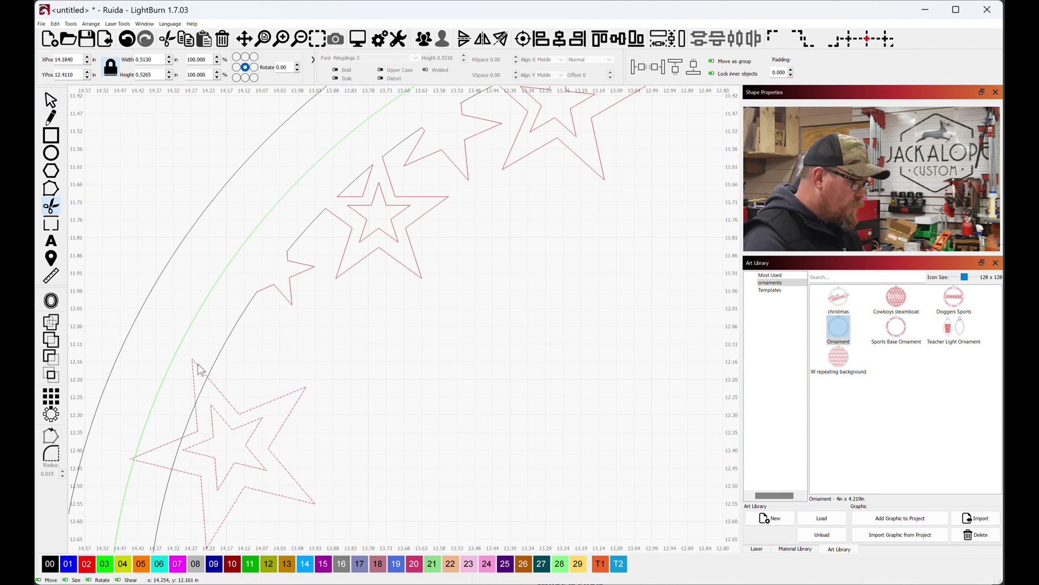
pyautogui.scroll(4, 122, 477)
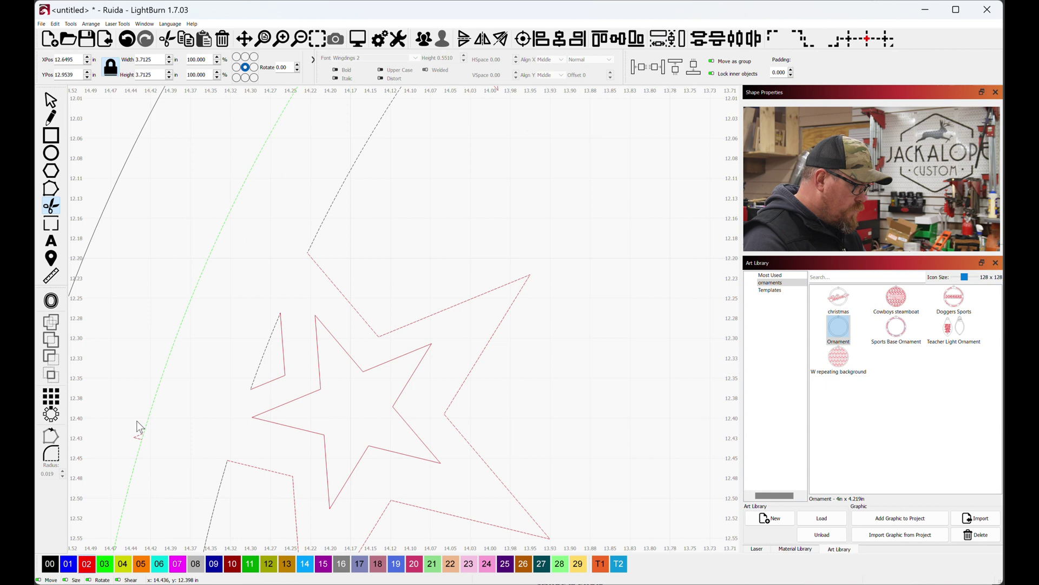
pyautogui.scroll(-8, 138, 437)
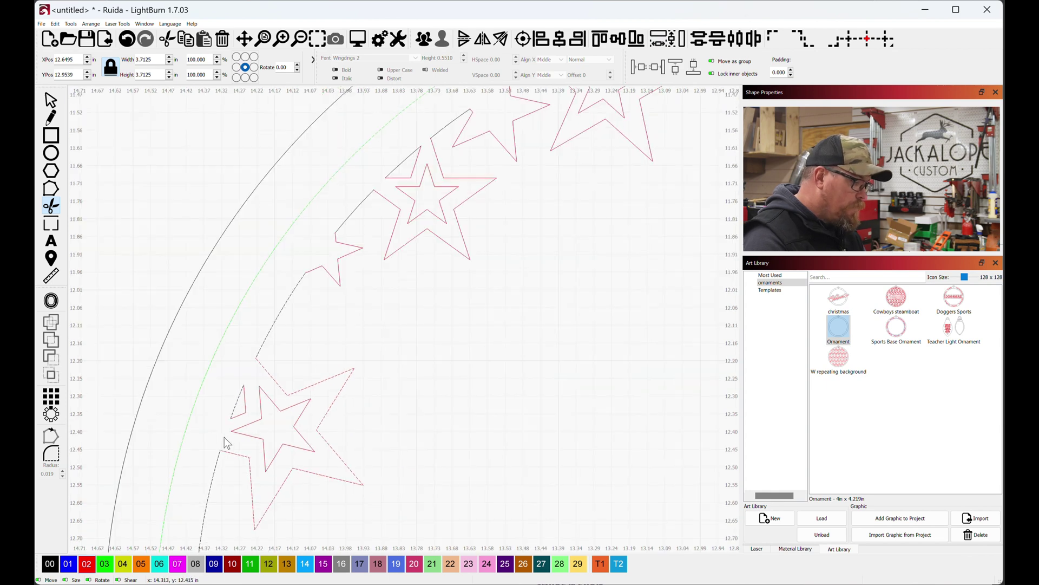
pyautogui.press('Escape')
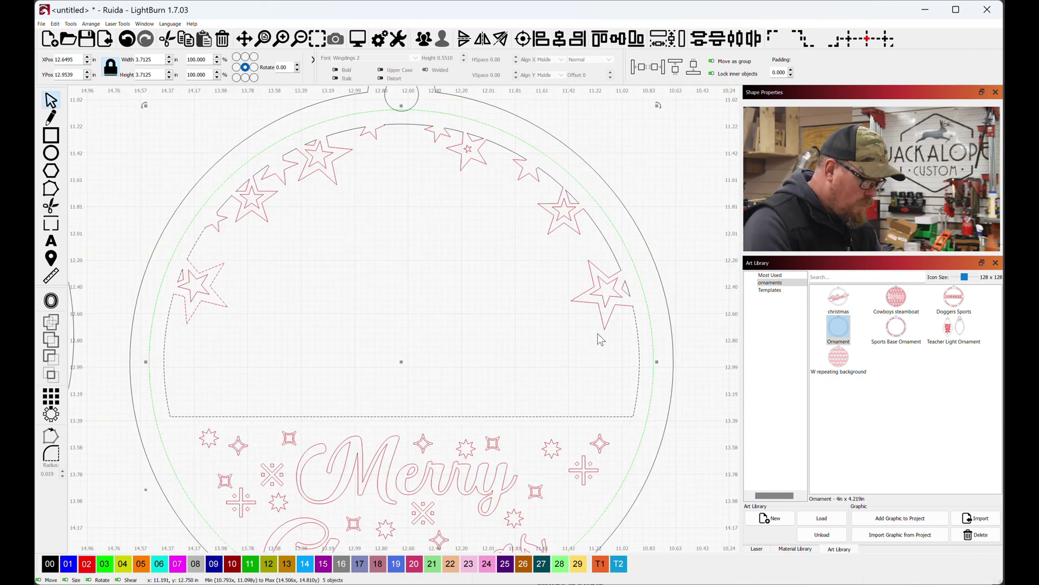
# Assign the frame's trimmed stars and window outline to black layer 00, and return the inner circle to green layer 03
pyautogui.moveTo(628, 349); pyautogui.dragTo(125, 128)
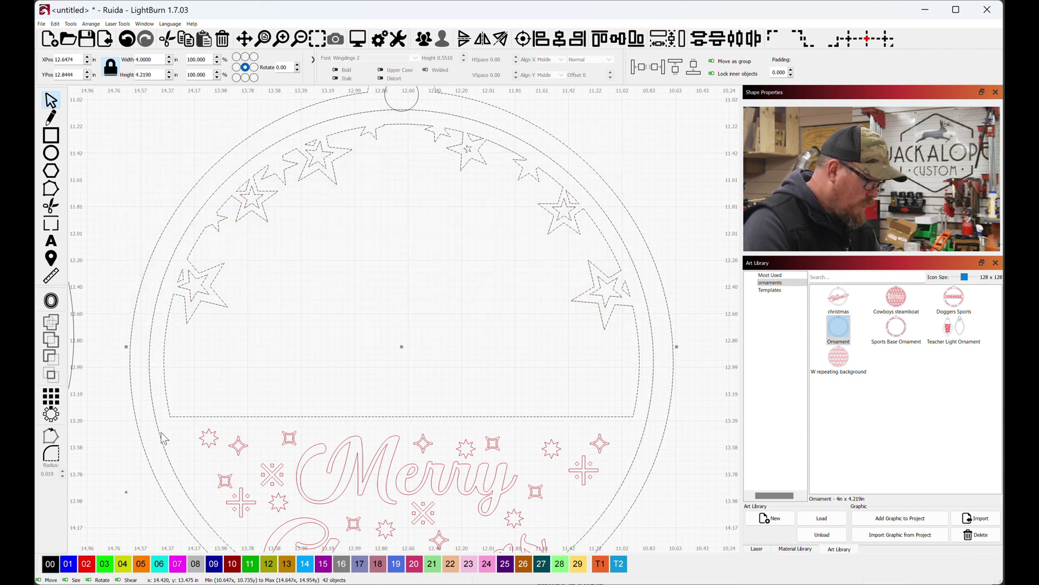
pyautogui.click(168, 433)
pyautogui.click(154, 433)
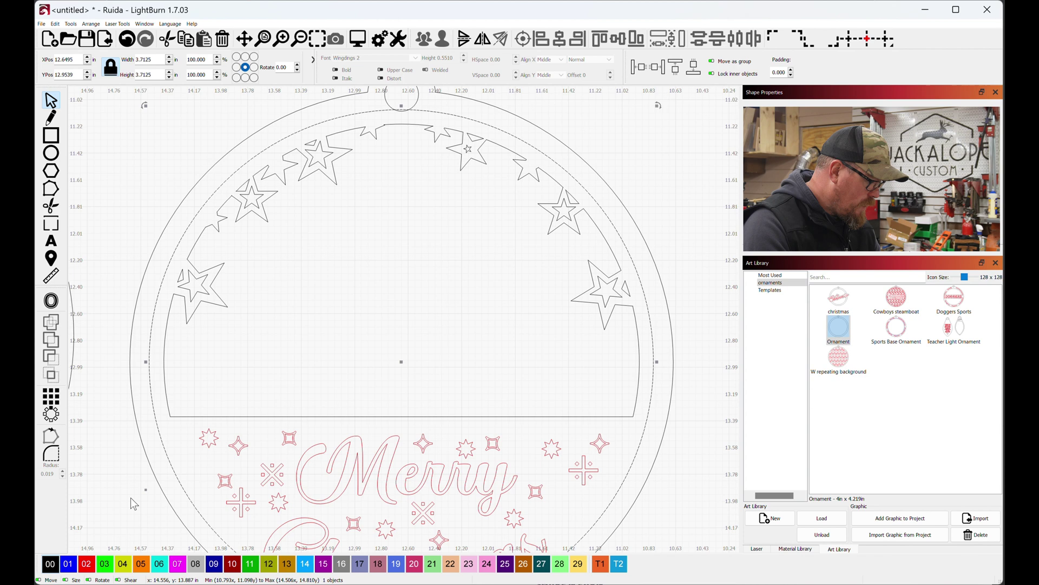
pyautogui.click(104, 564)
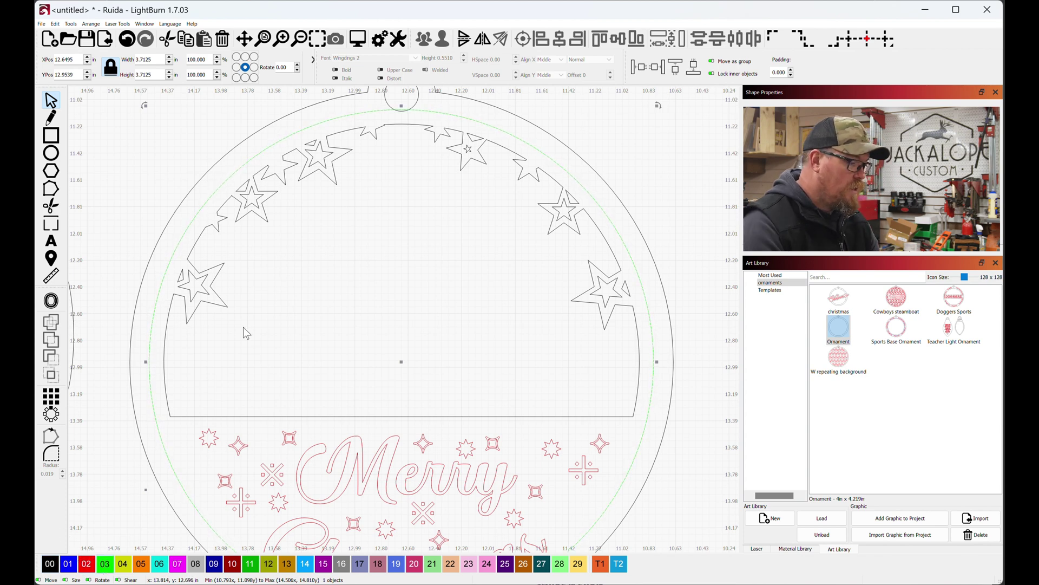
# Assign the inner outlines of the left-arc, upper-right and right-arc double stars to red layer 02
pyautogui.click(255, 216)
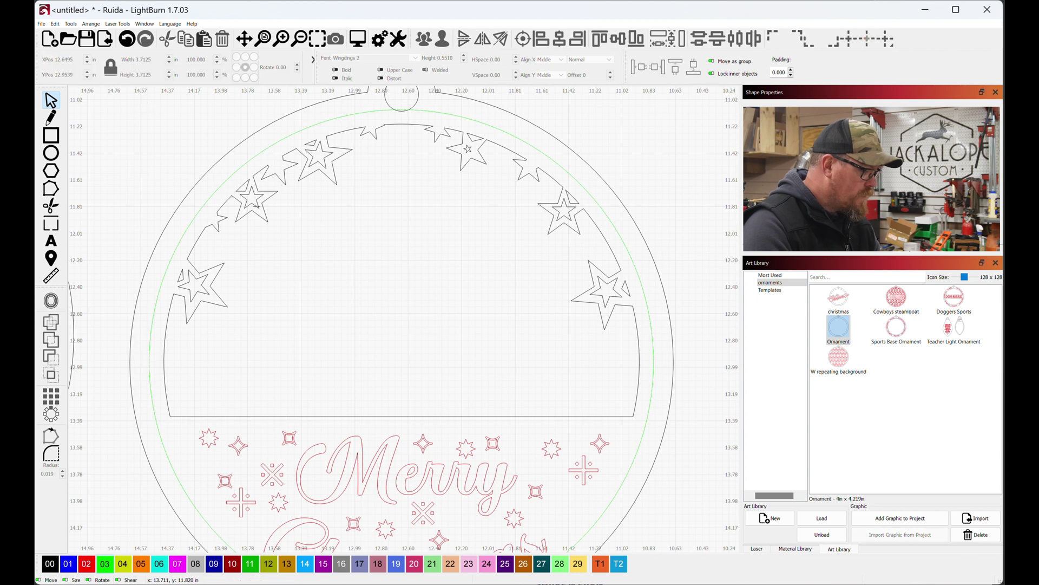
pyautogui.click(90, 564)
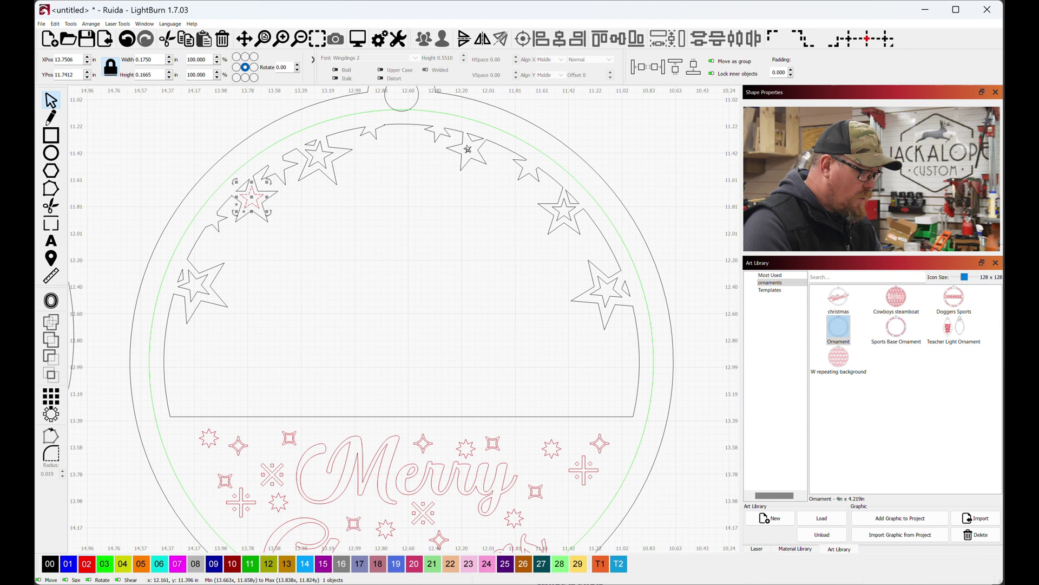
pyautogui.click(468, 148)
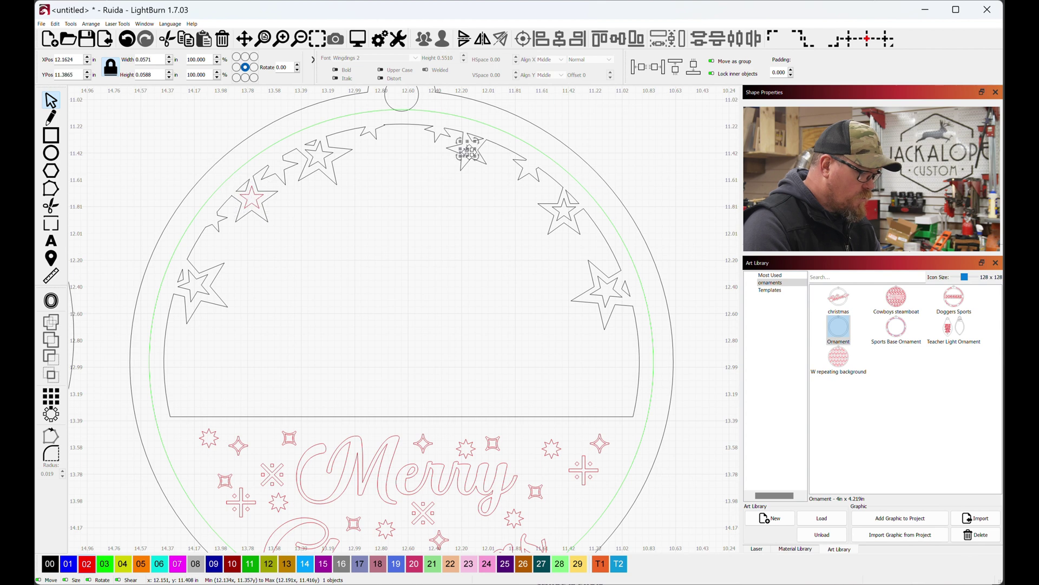
pyautogui.click(87, 564)
pyautogui.click(565, 216)
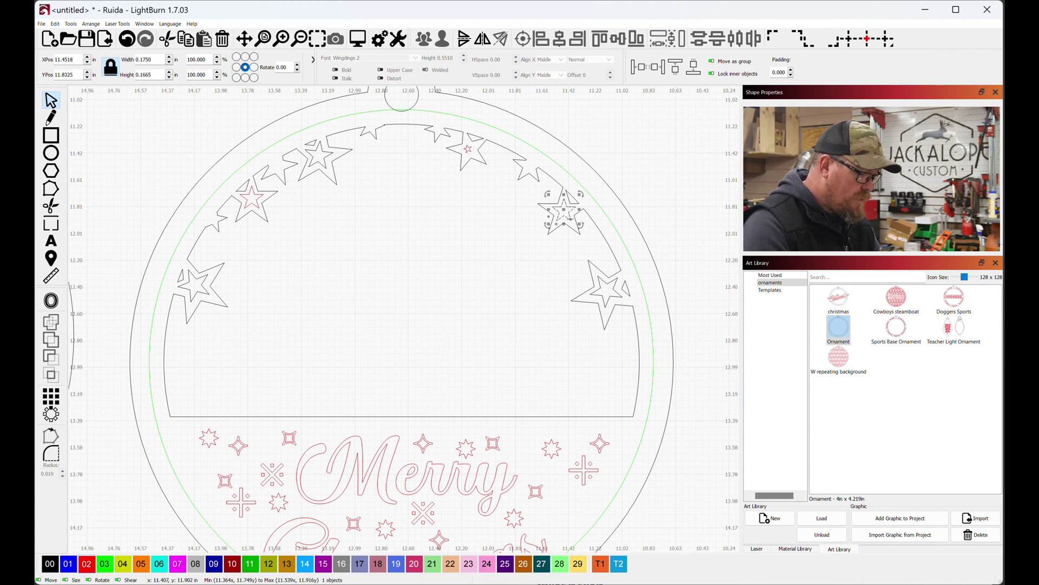
pyautogui.click(87, 564)
# Assign the inner outlines of the large upper-left and left-edge stars to green layer 03, and select the right-edge star's inner outline
pyautogui.click(322, 160)
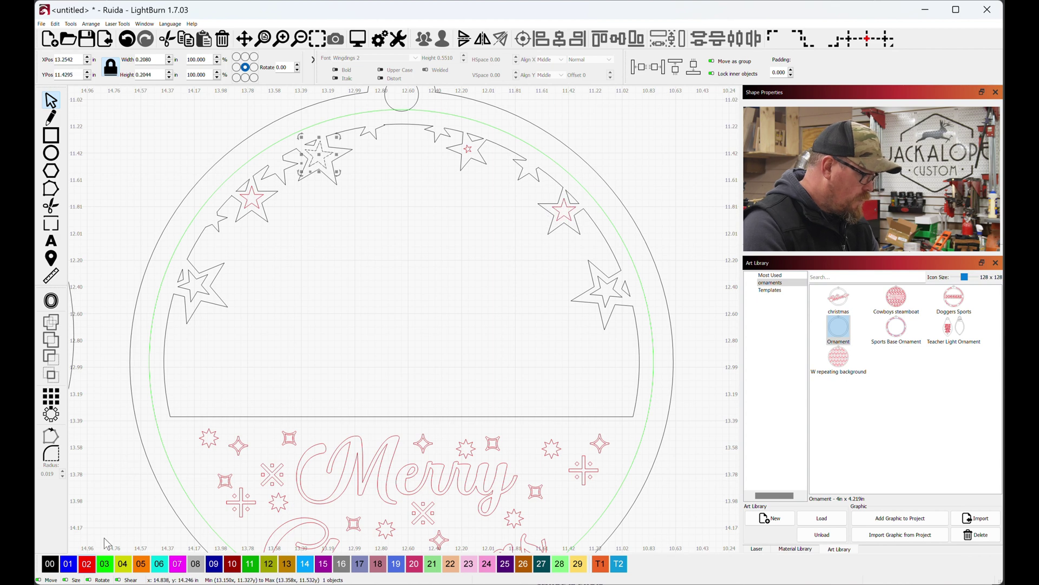
pyautogui.click(103, 562)
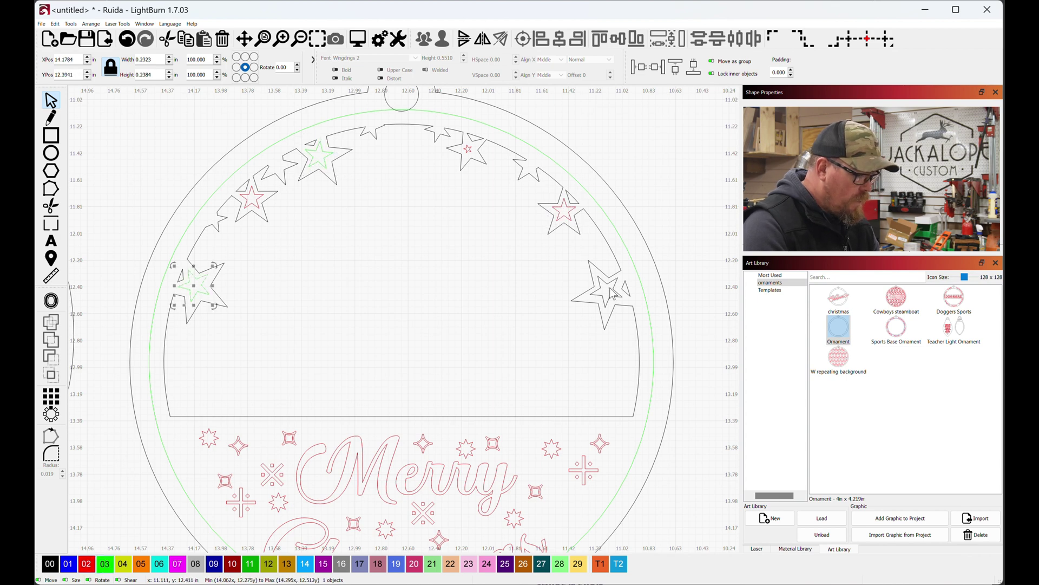
pyautogui.click(610, 288)
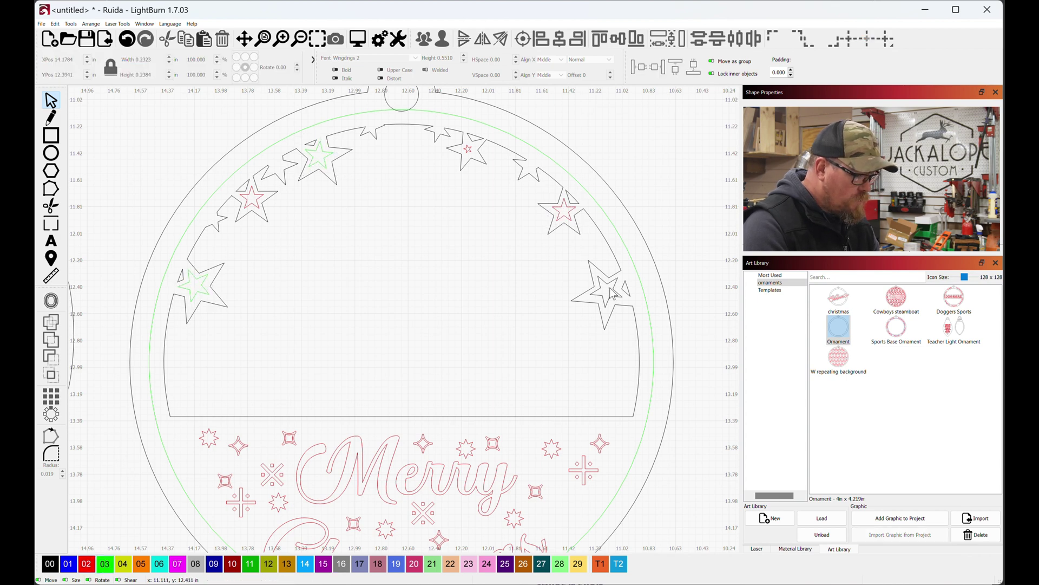
pyautogui.click(612, 295)
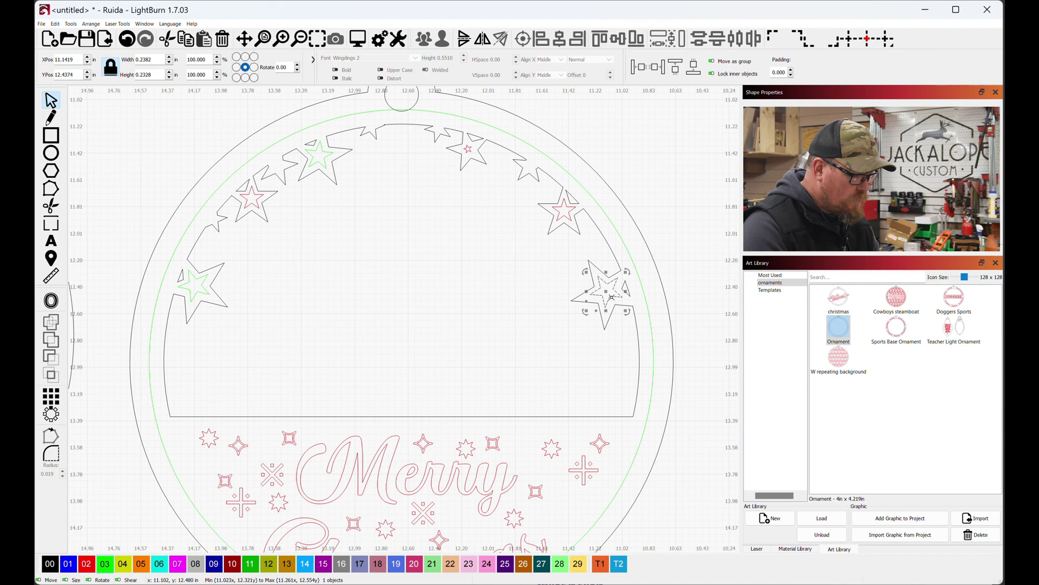
# Preview the laser output of both ornament layers and compare the stars with the reference ornament on the Creative Fabrica page in the browser
pyautogui.scroll(-3, 165, 525)
pyautogui.click(358, 38)
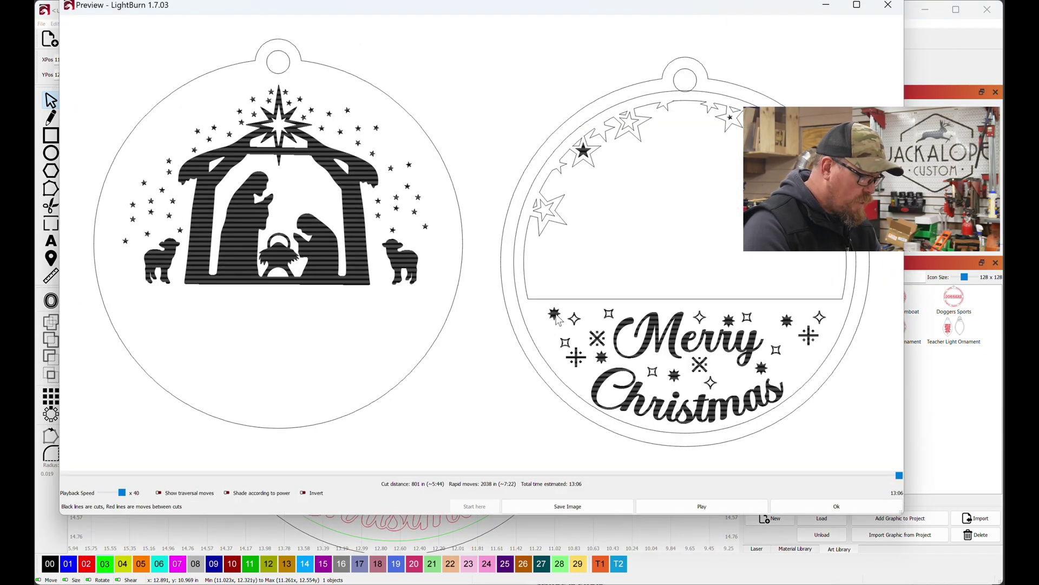
pyautogui.press('Escape')
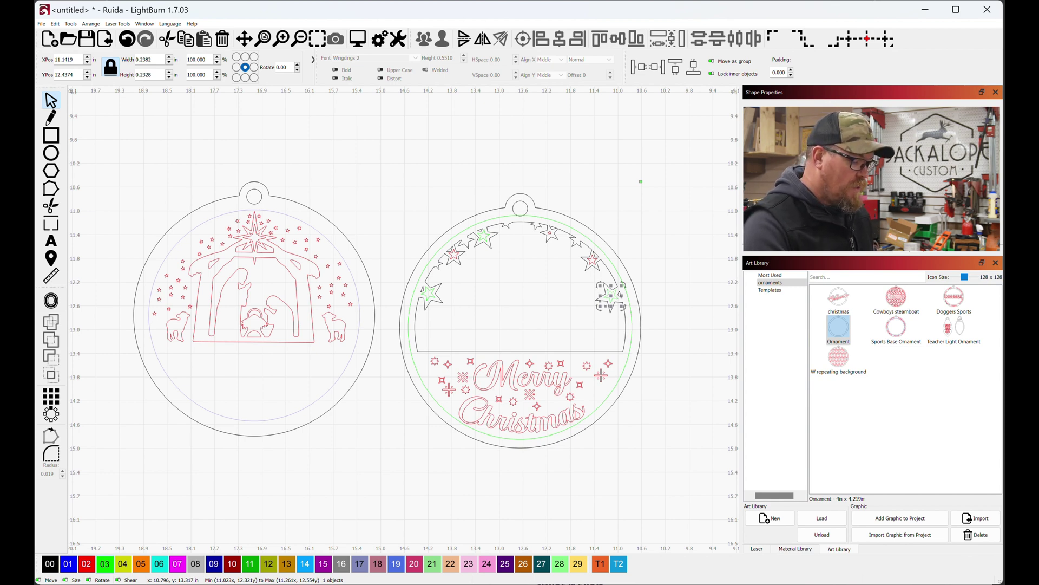
pyautogui.hotkey('alt', 'Tab')
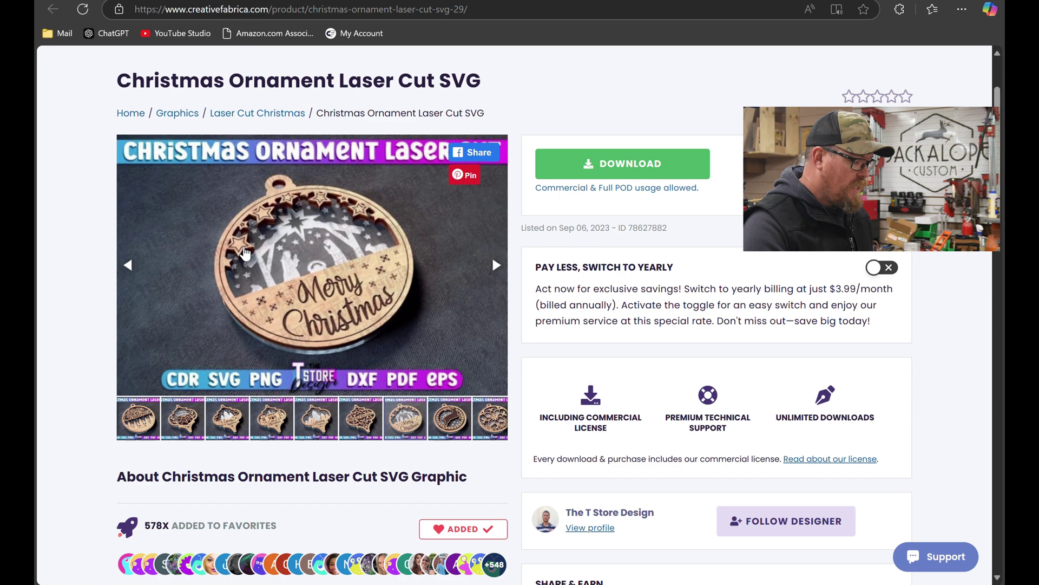